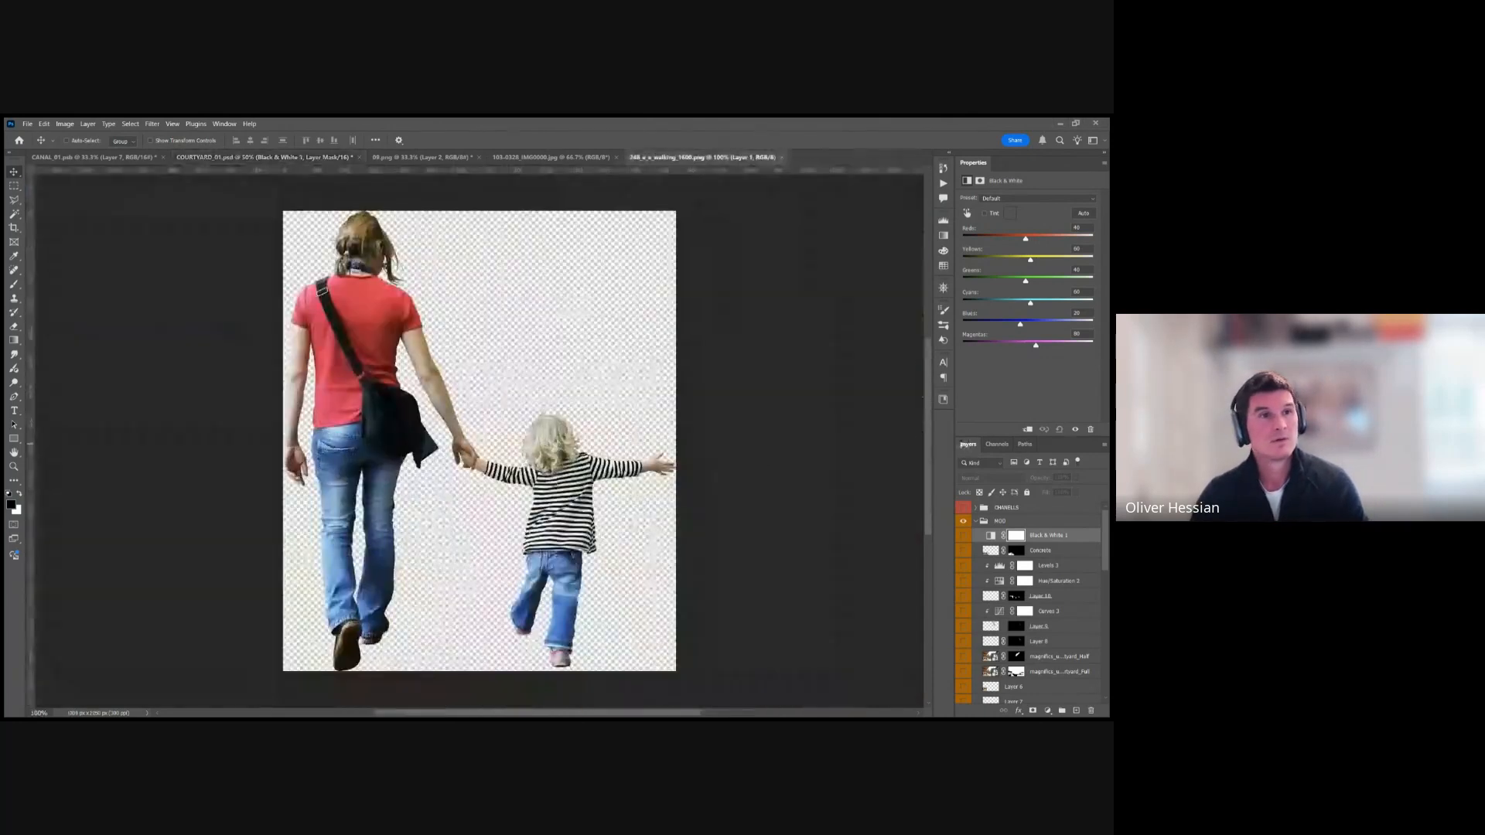
# Bring the cutout of the woman and child into COURTYARD_01.psd and scale it to about 81% on the wooden interior floor.
pyautogui.moveTo(256, 183); pyautogui.dragTo(261, 167)
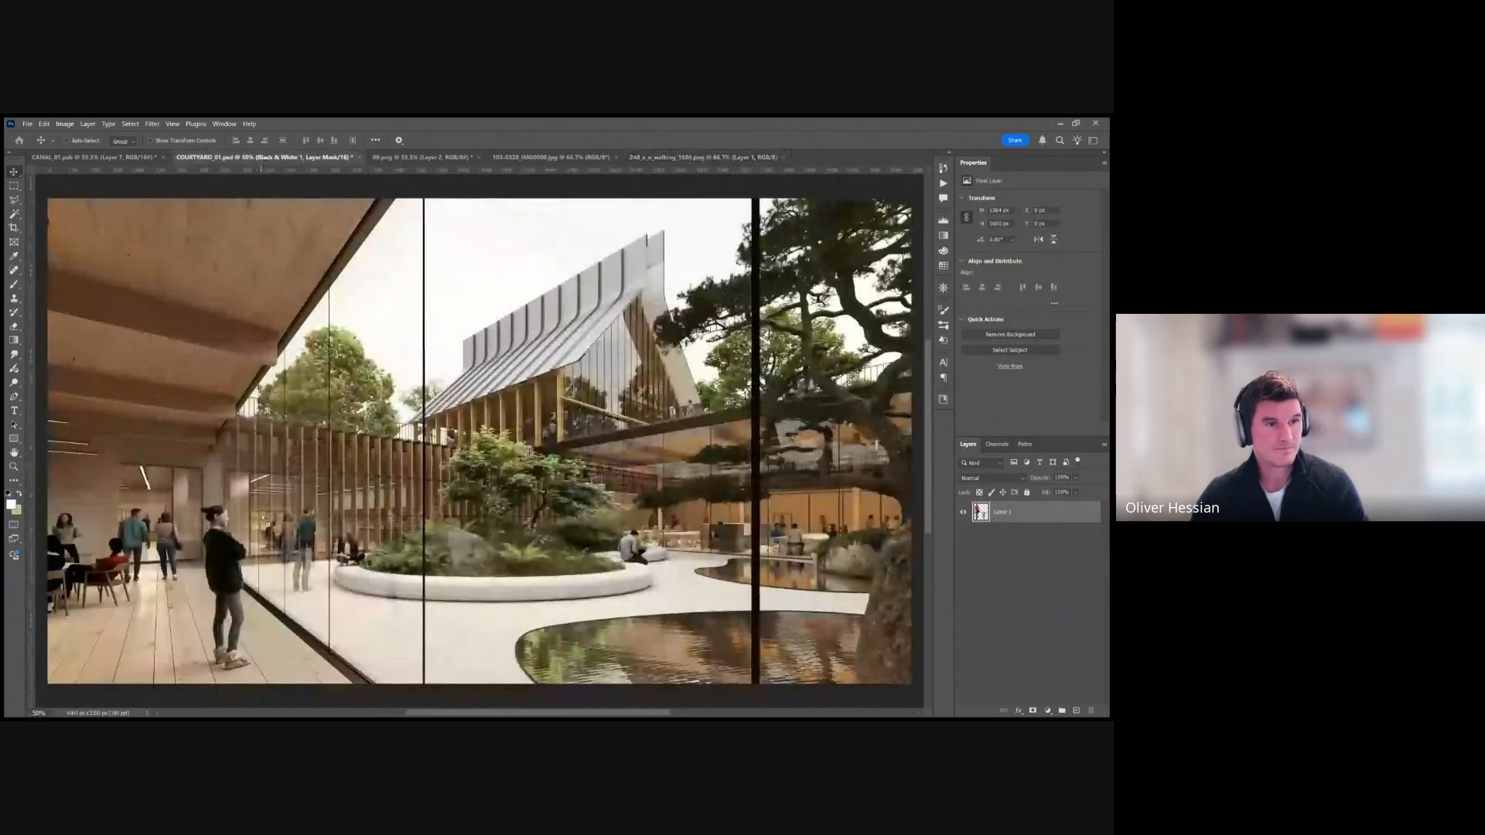
pyautogui.moveTo(569, 354); pyautogui.dragTo(567, 357)
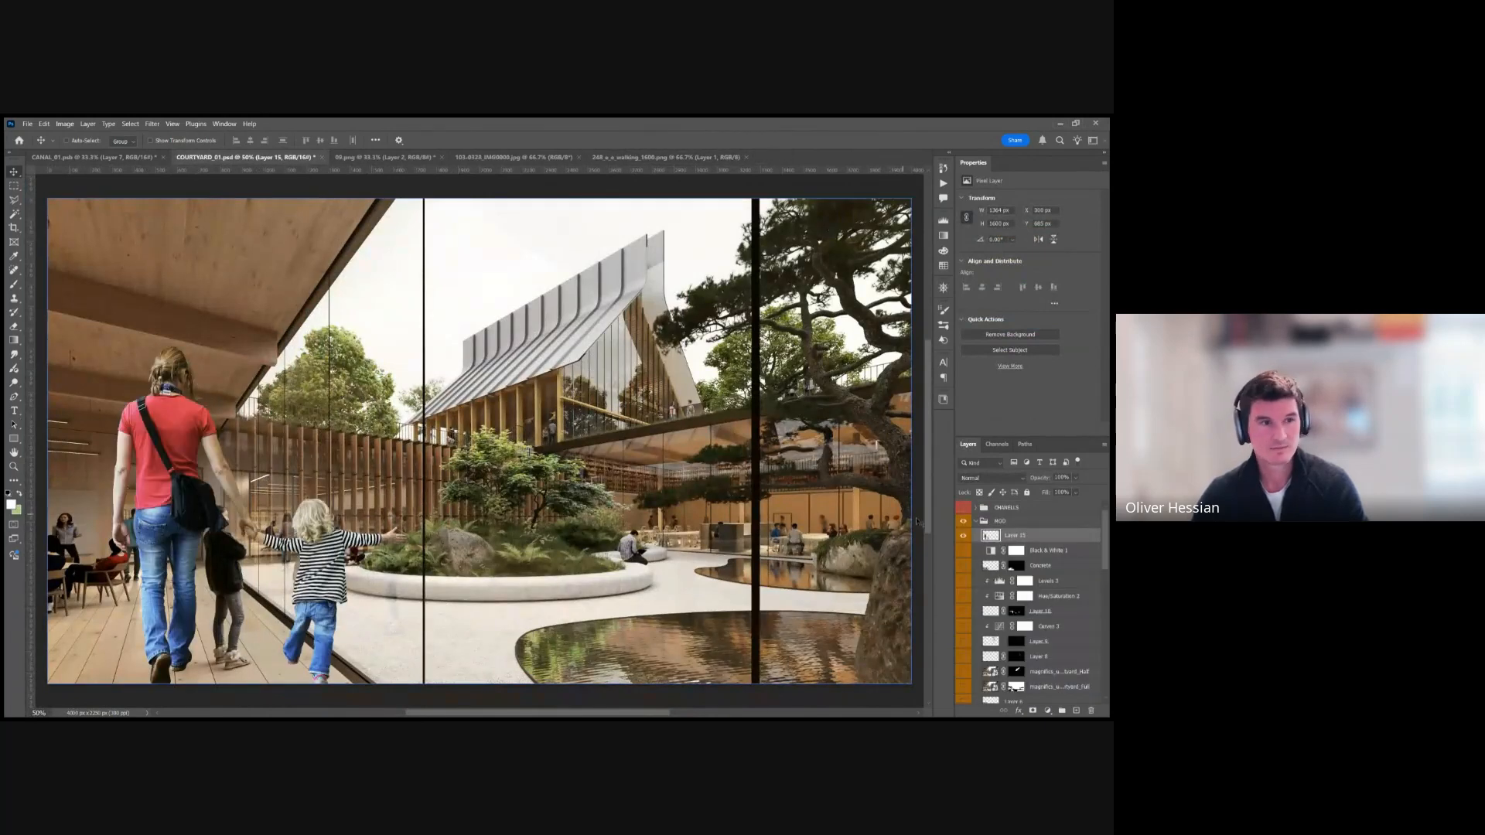
pyautogui.scroll(-1, 651, 512)
pyautogui.hotkey('ctrl', 't')
pyautogui.moveTo(407, 304); pyautogui.dragTo(352, 369)
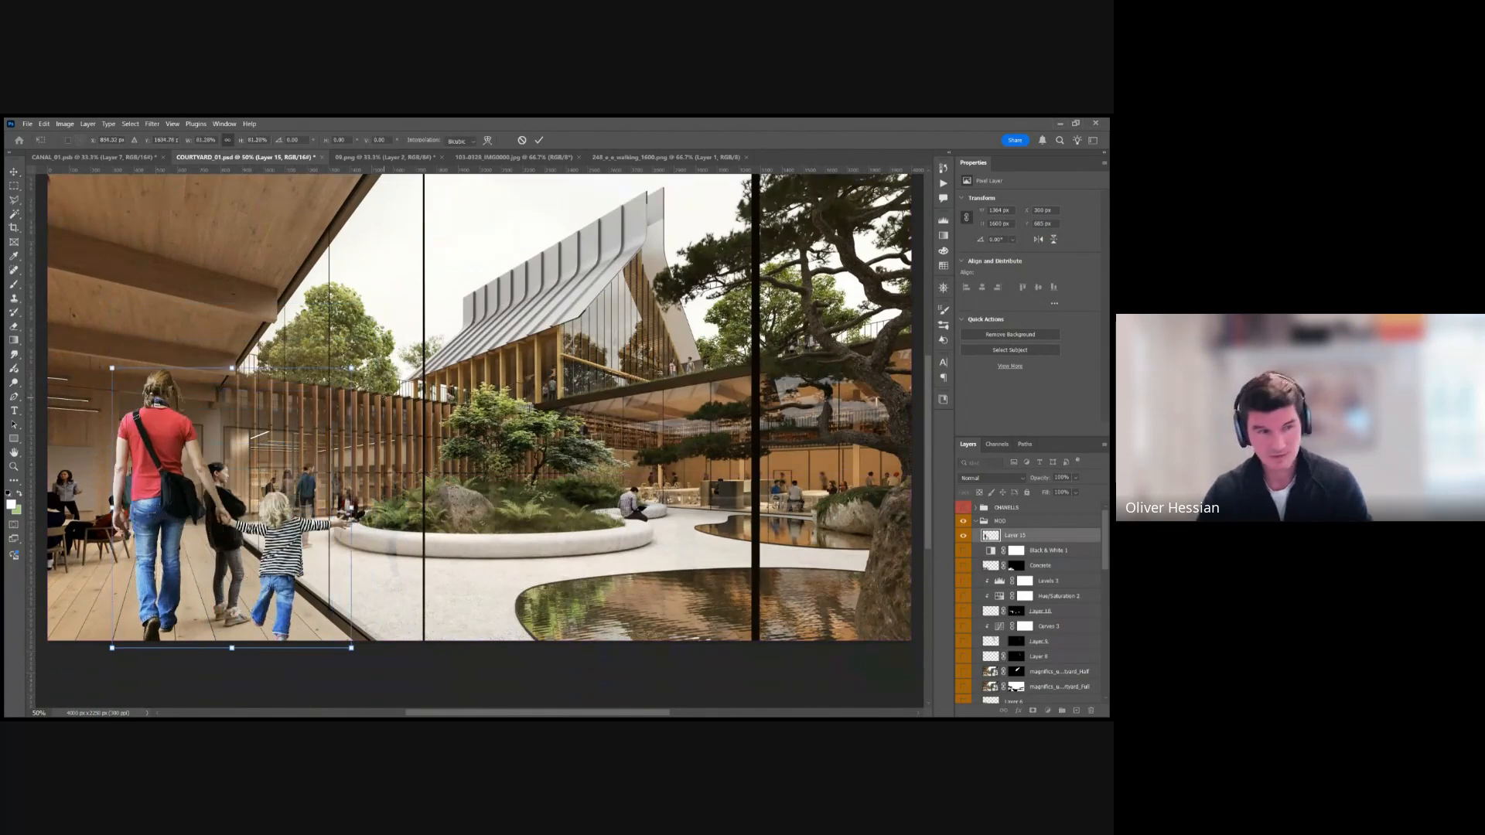
pyautogui.press('Return')
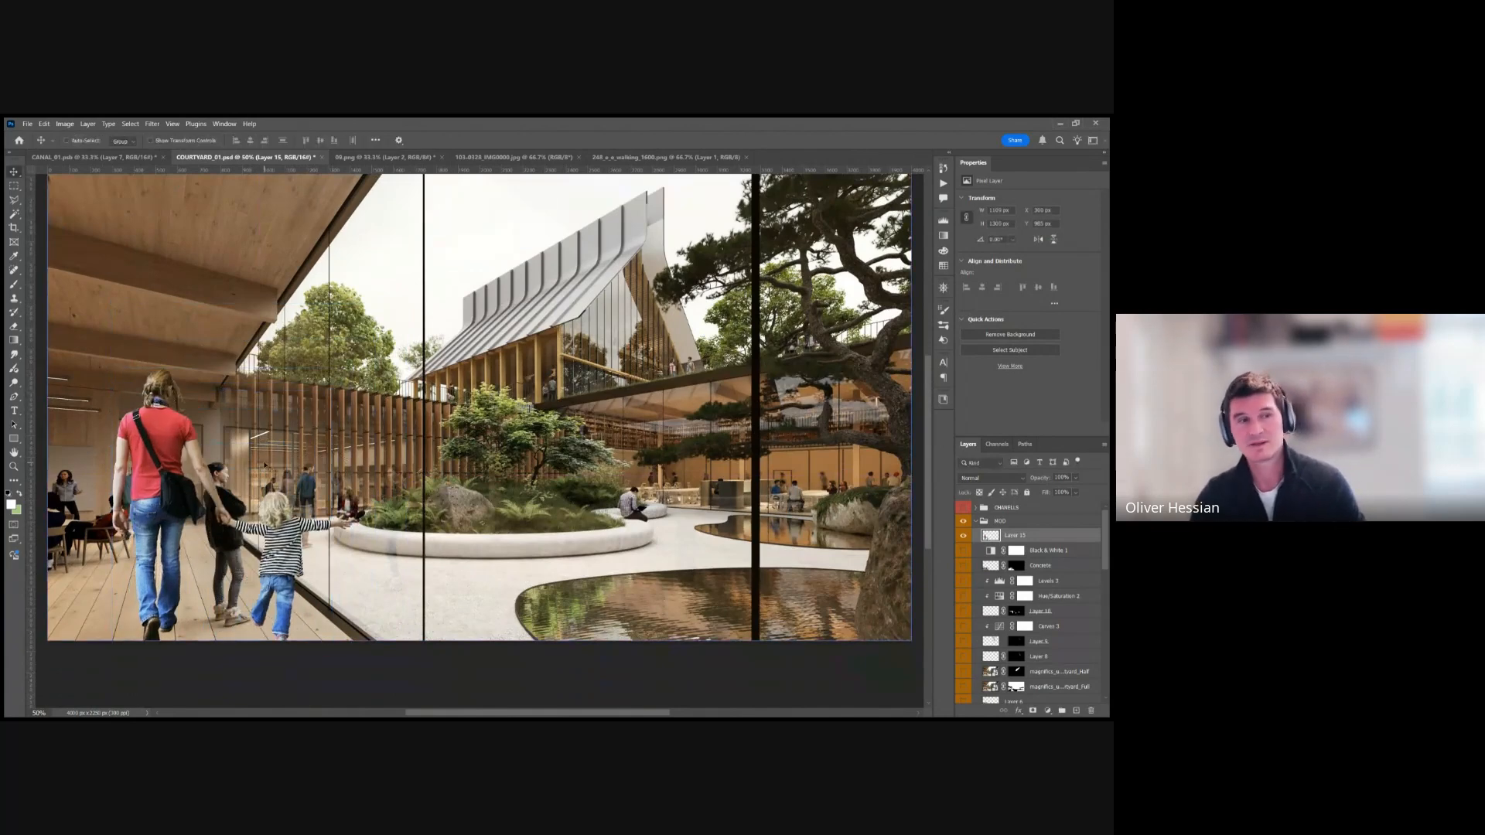
# Reposition the woman and child, flip them horizontally, and shrink them to a little over half size beside the standing figure.
pyautogui.moveTo(268, 471); pyautogui.dragTo(284, 434)
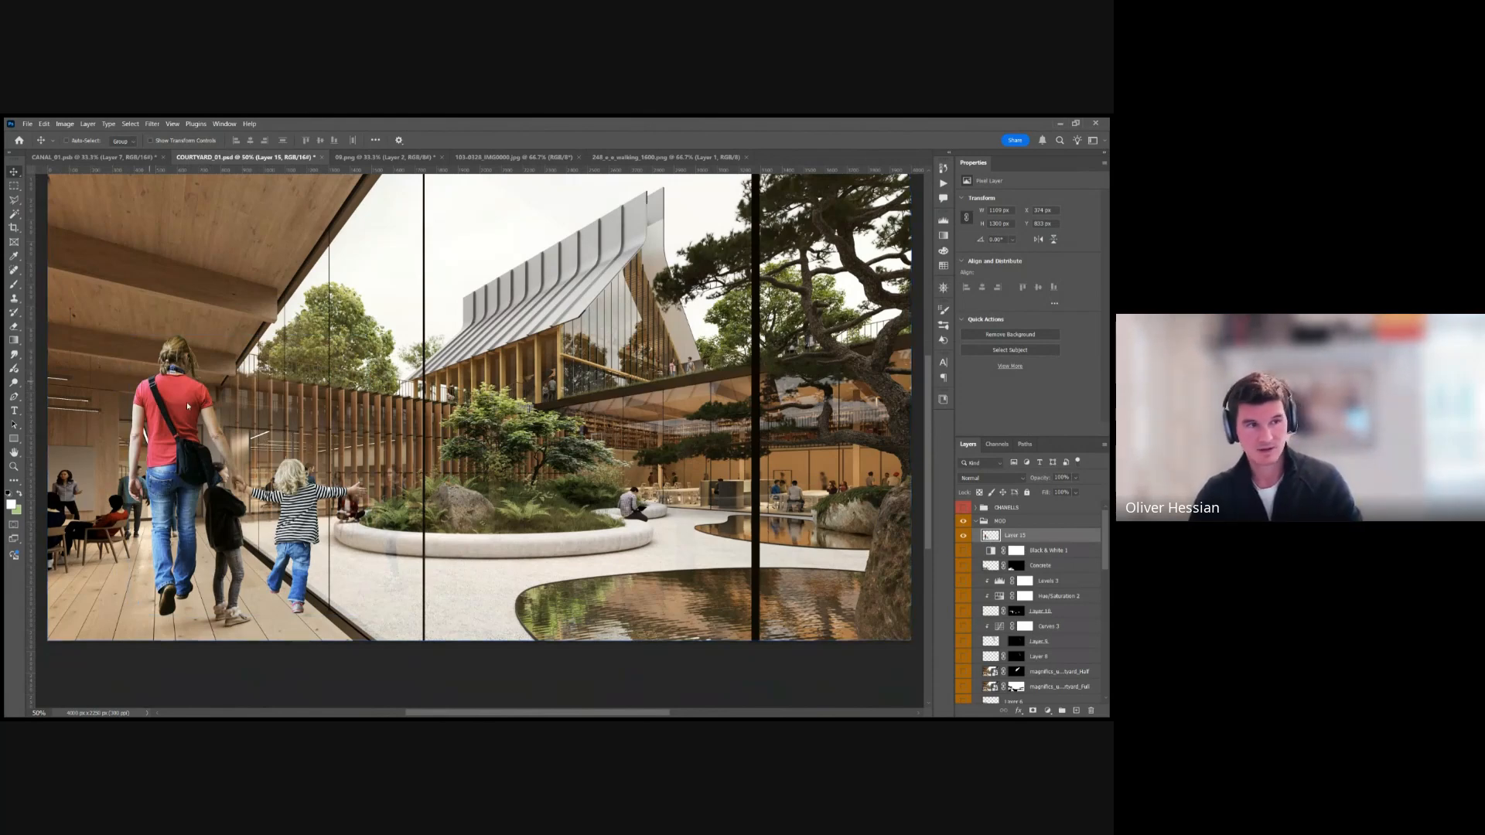
pyautogui.hotkey('ctrl', 't')
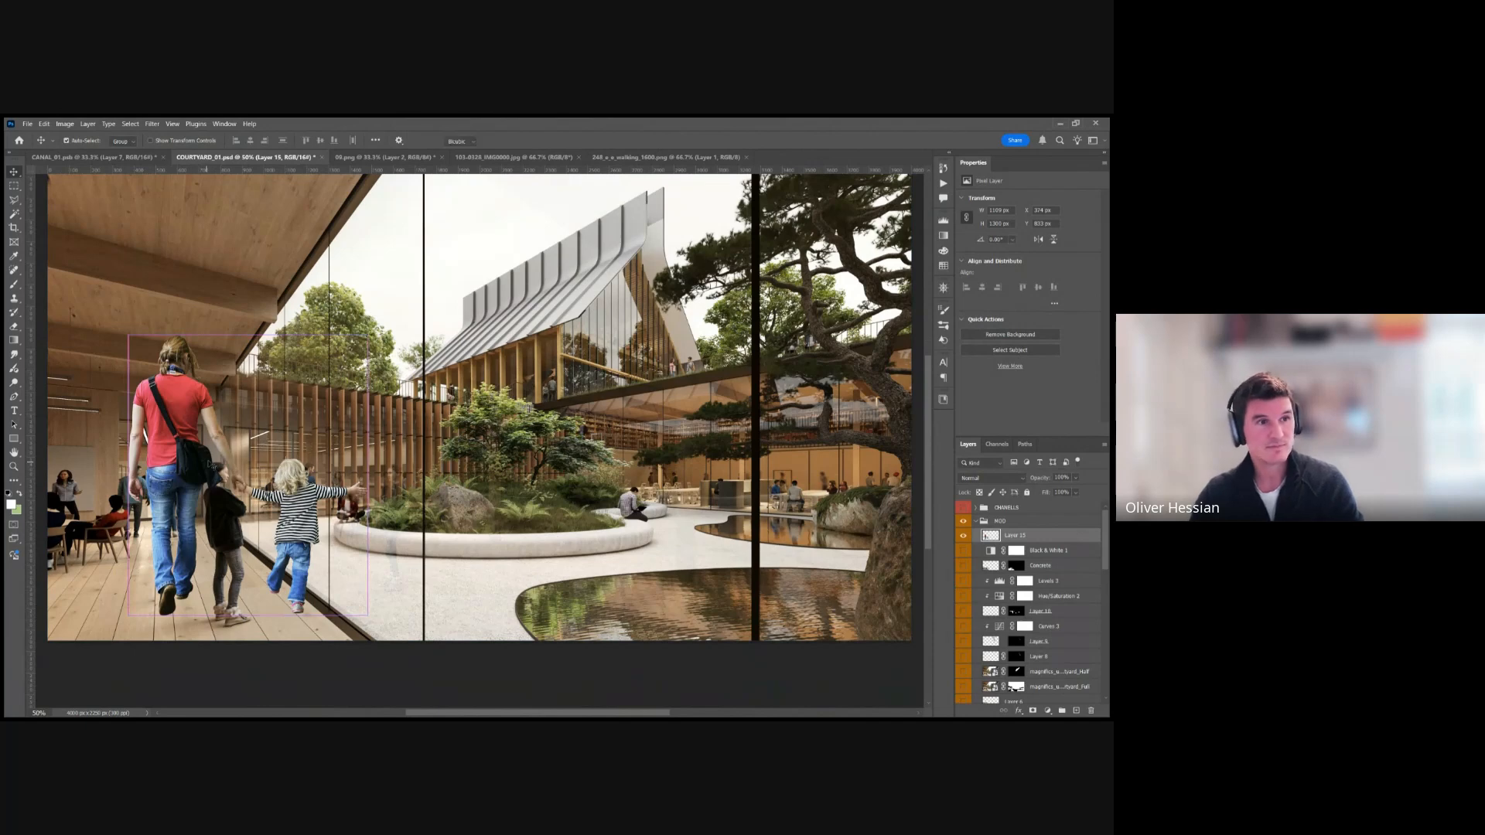
pyautogui.hotkey('ctrl', 't')
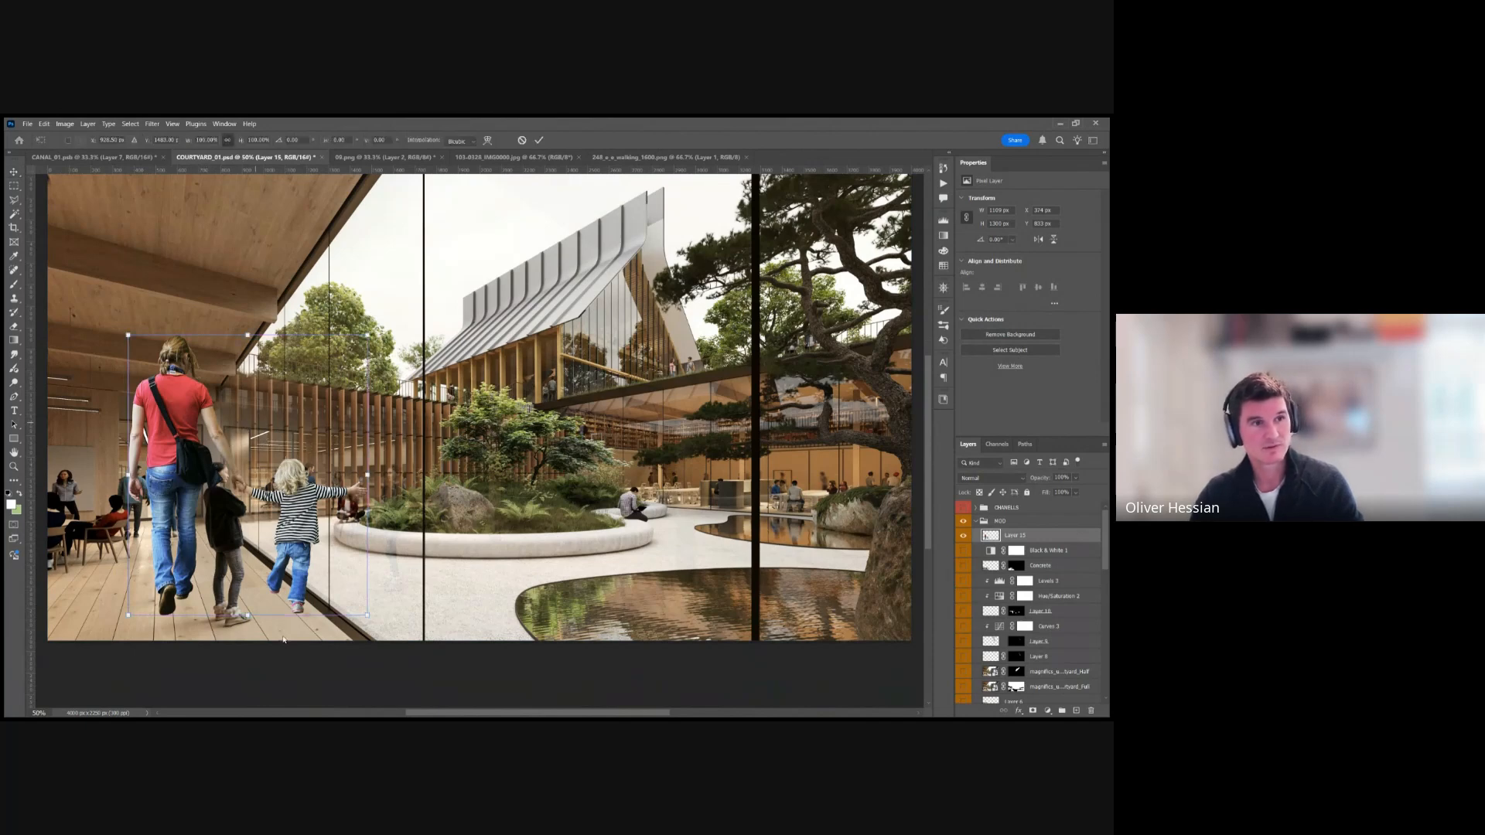
pyautogui.hotkey('ctrl', 'shift', 'h')
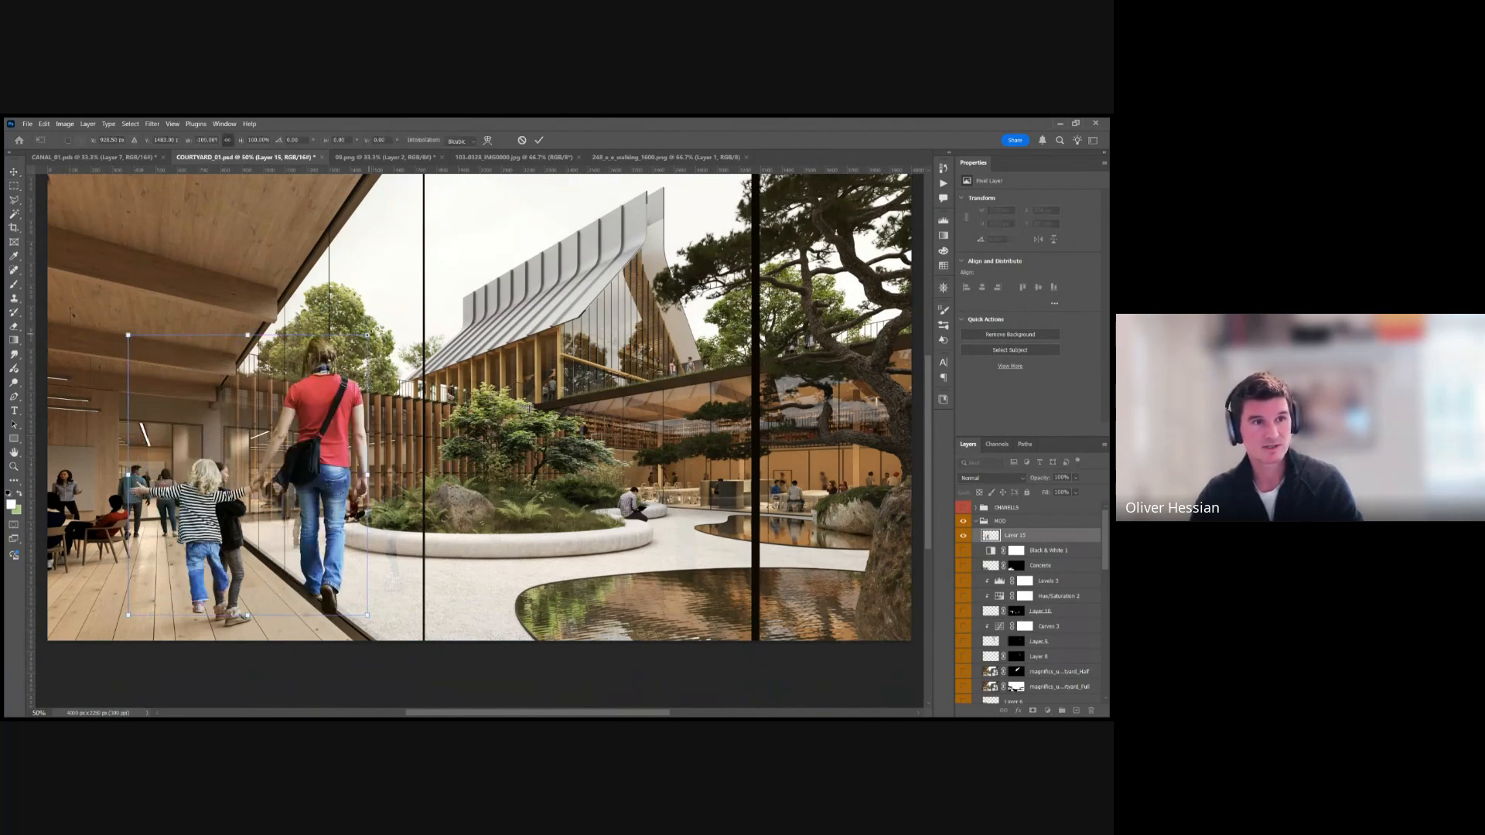
pyautogui.moveTo(367, 335); pyautogui.dragTo(228, 468)
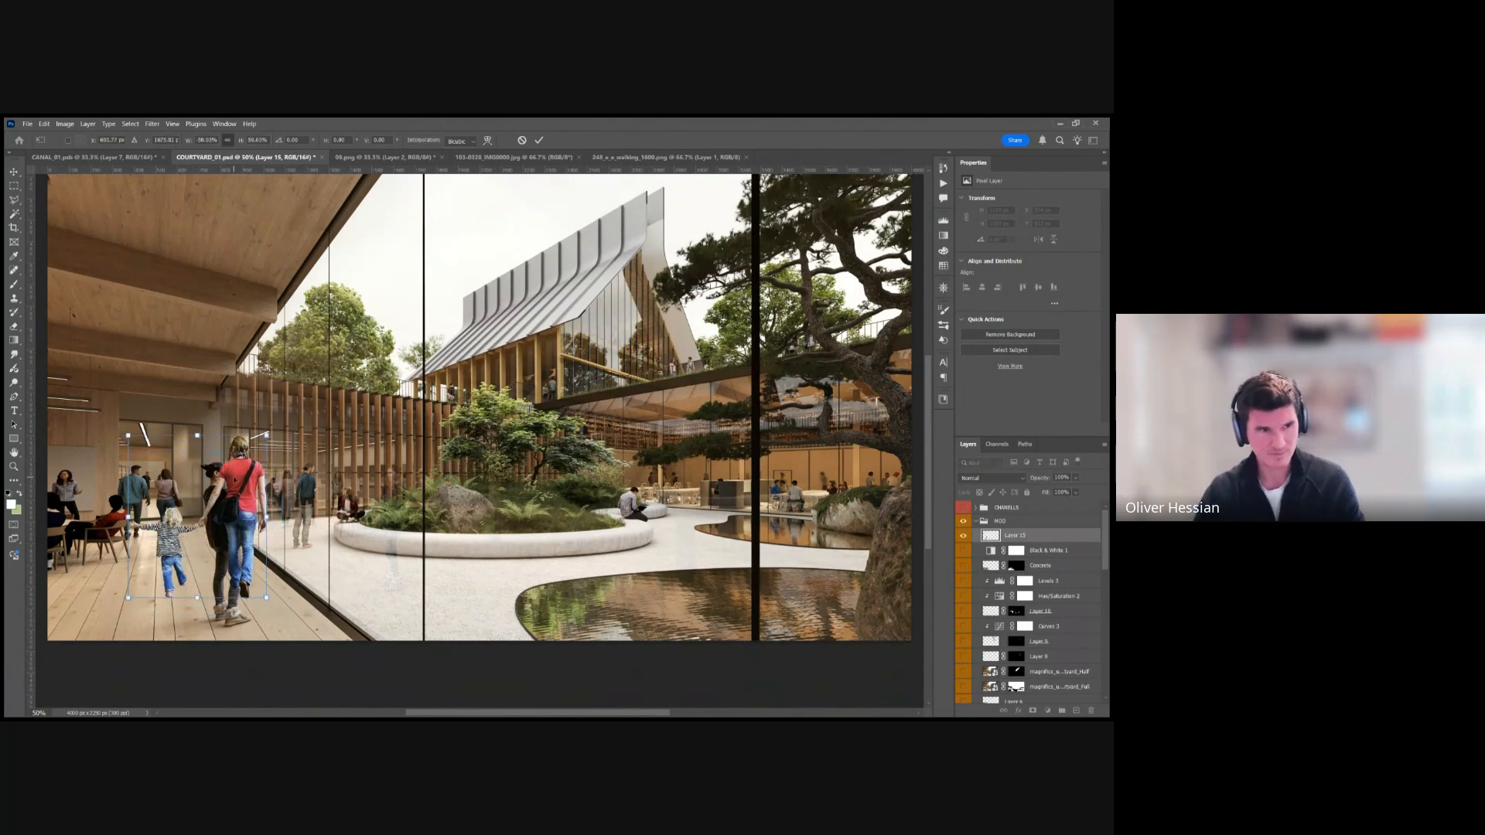
pyautogui.press('Return')
# Place a horizontal guide at the standing people's head height and scale the woman and child to about 72% to fit it.
pyautogui.moveTo(480, 168); pyautogui.dragTo(481, 470)
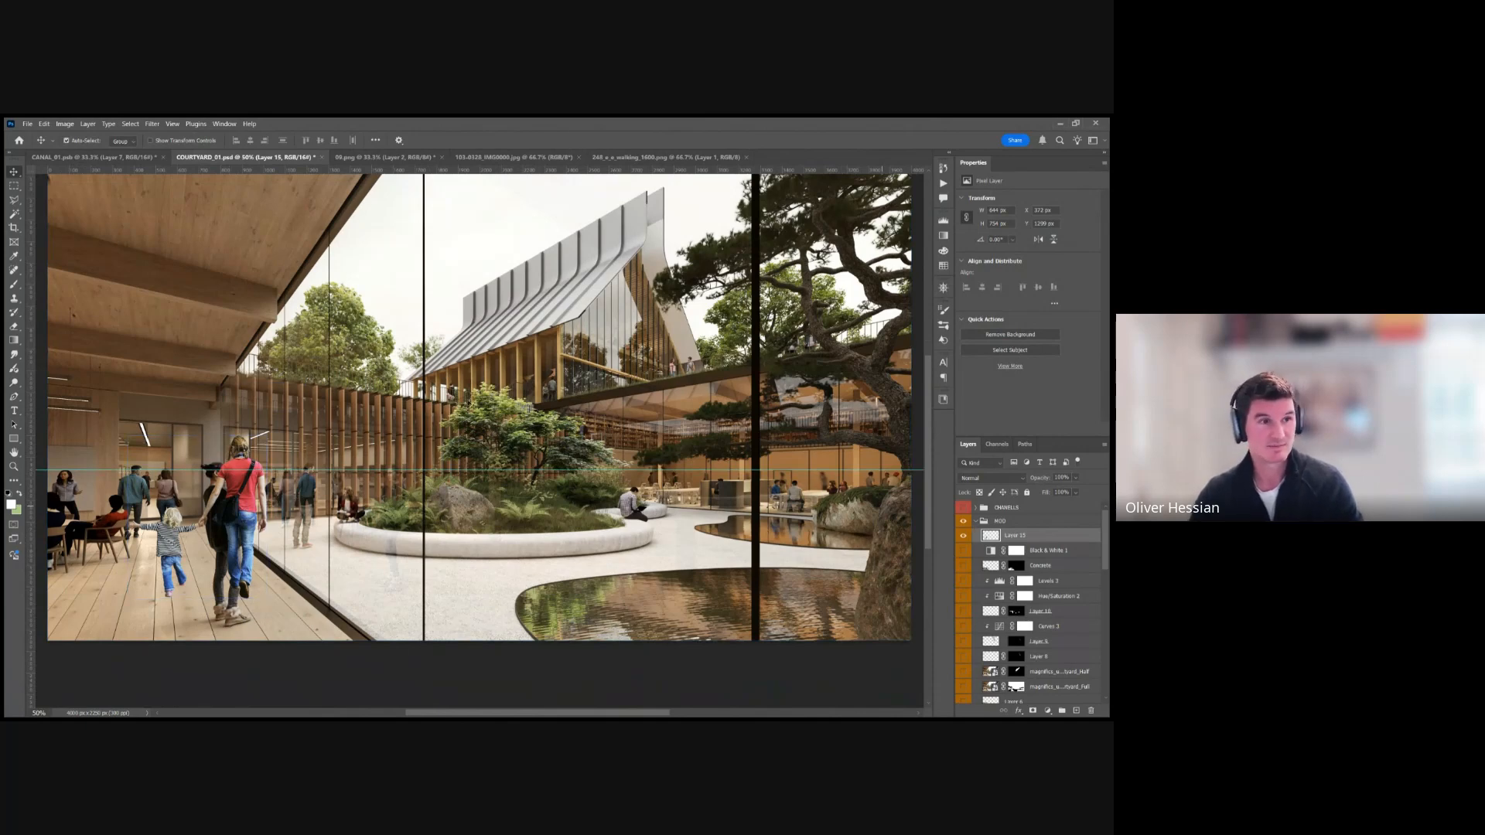
pyautogui.hotkey('ctrl', 't')
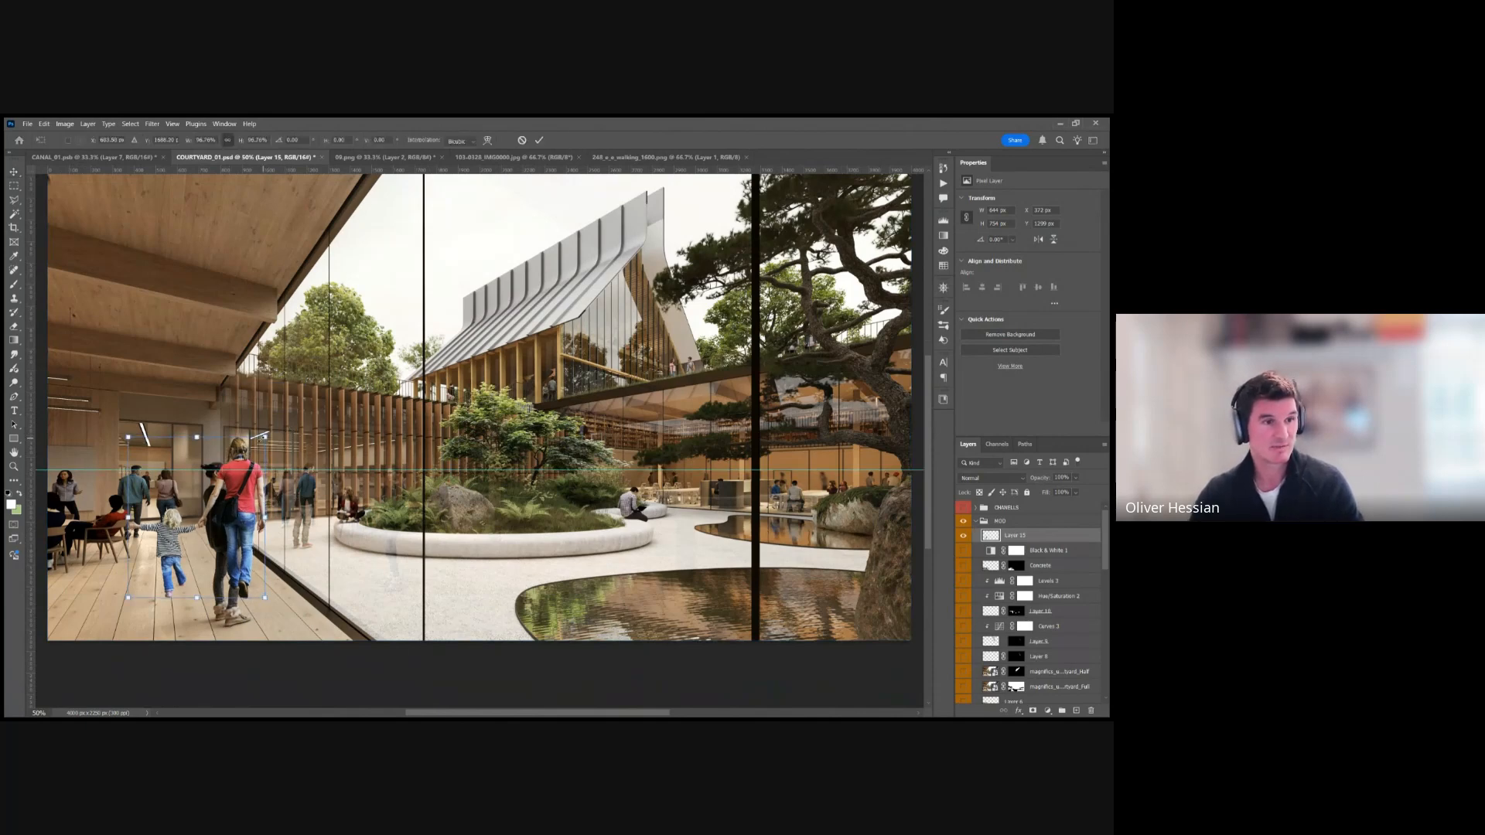
pyautogui.moveTo(267, 436); pyautogui.dragTo(259, 444)
pyautogui.moveTo(256, 596); pyautogui.dragTo(243, 578)
pyautogui.moveTo(241, 443); pyautogui.dragTo(213, 461)
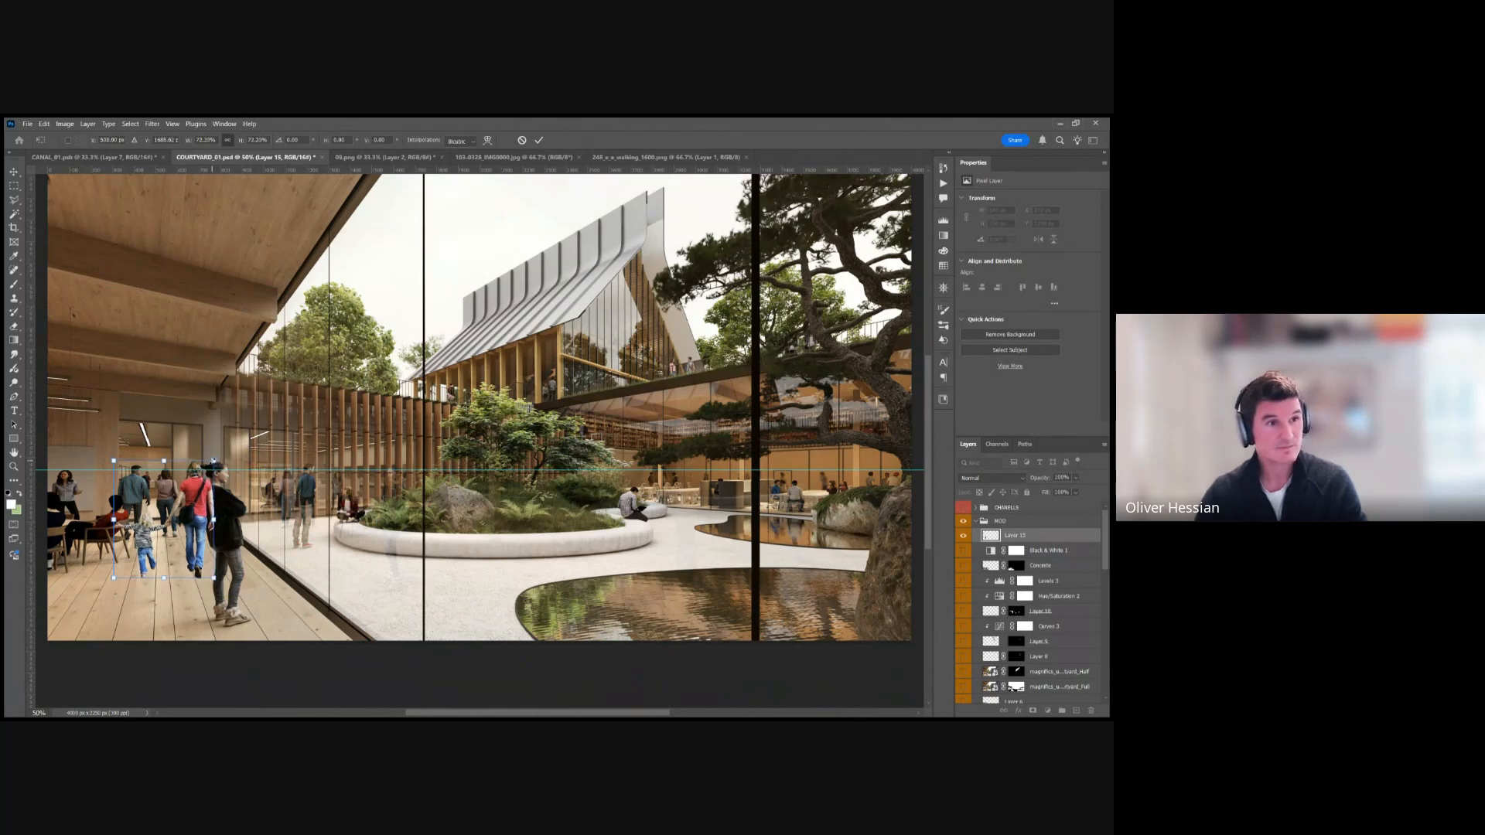
pyautogui.press('Return')
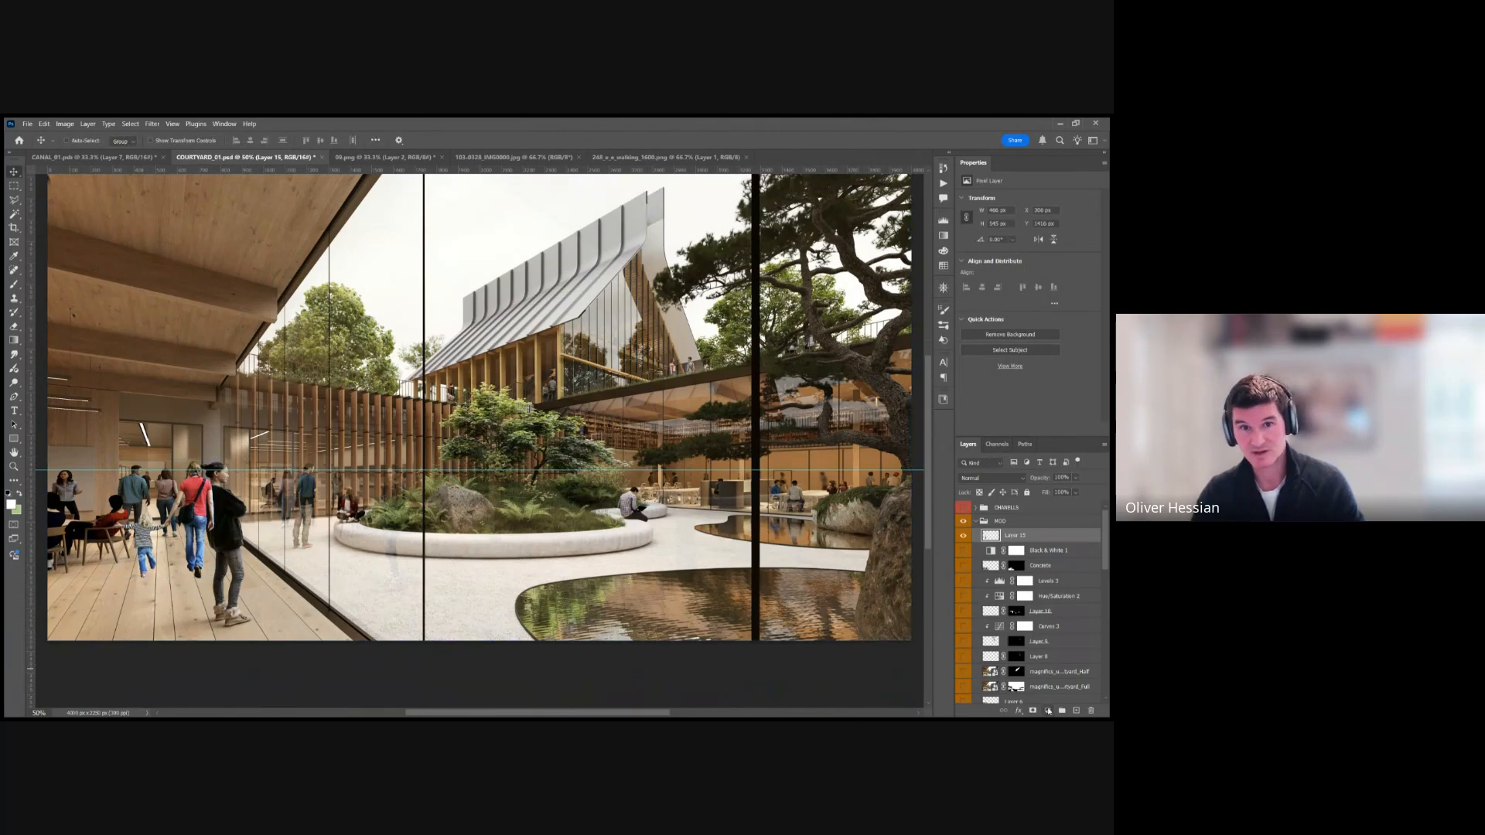
# Add a Curves adjustment clipped to the woman-and-child layer, lowering the highlights and slightly lifting the shadows.
pyautogui.click(1047, 567)
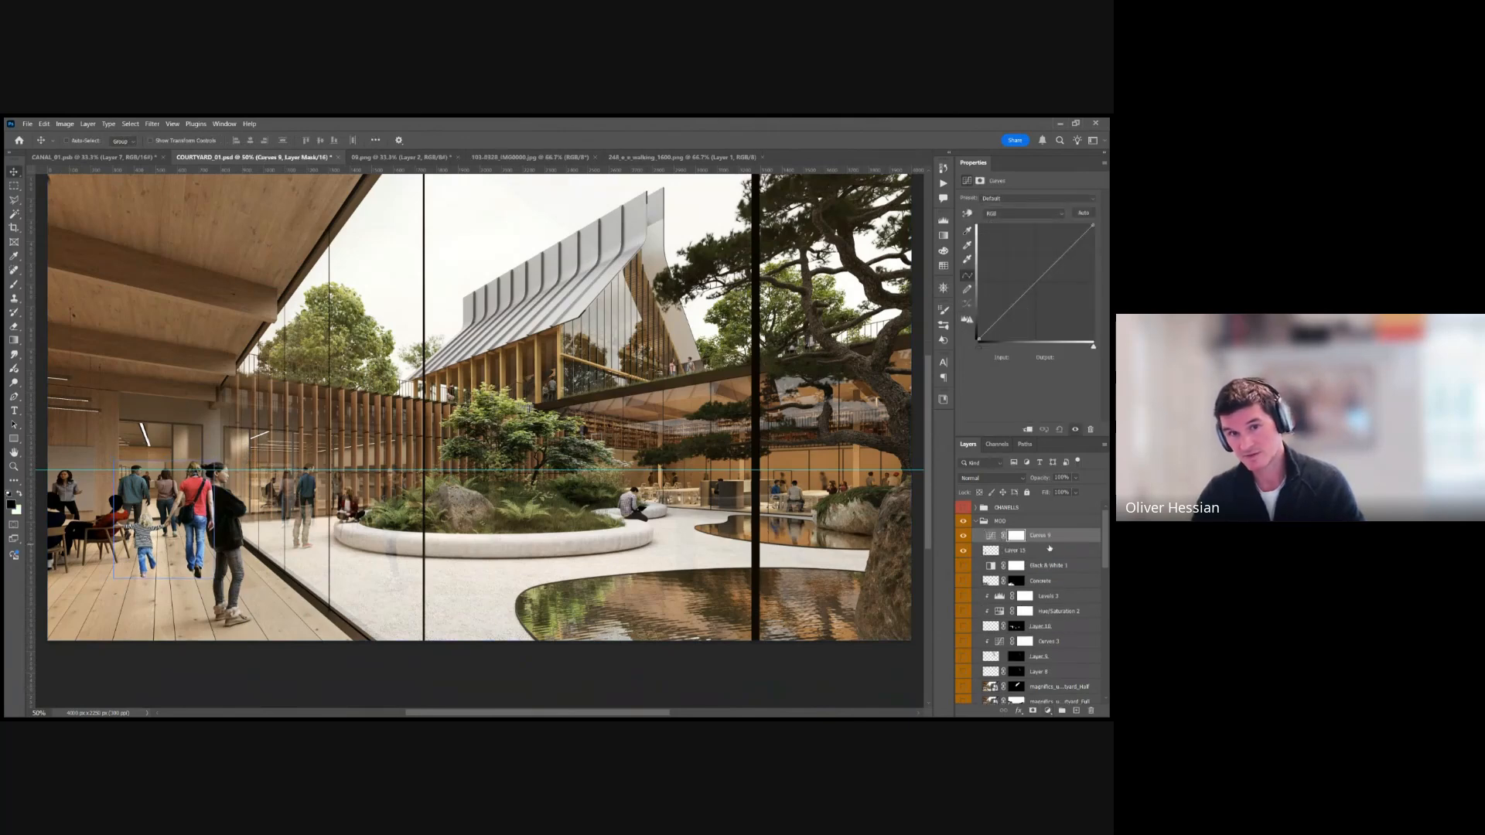
pyautogui.keyDown('alt'); pyautogui.click(1053, 543); pyautogui.keyUp('alt')
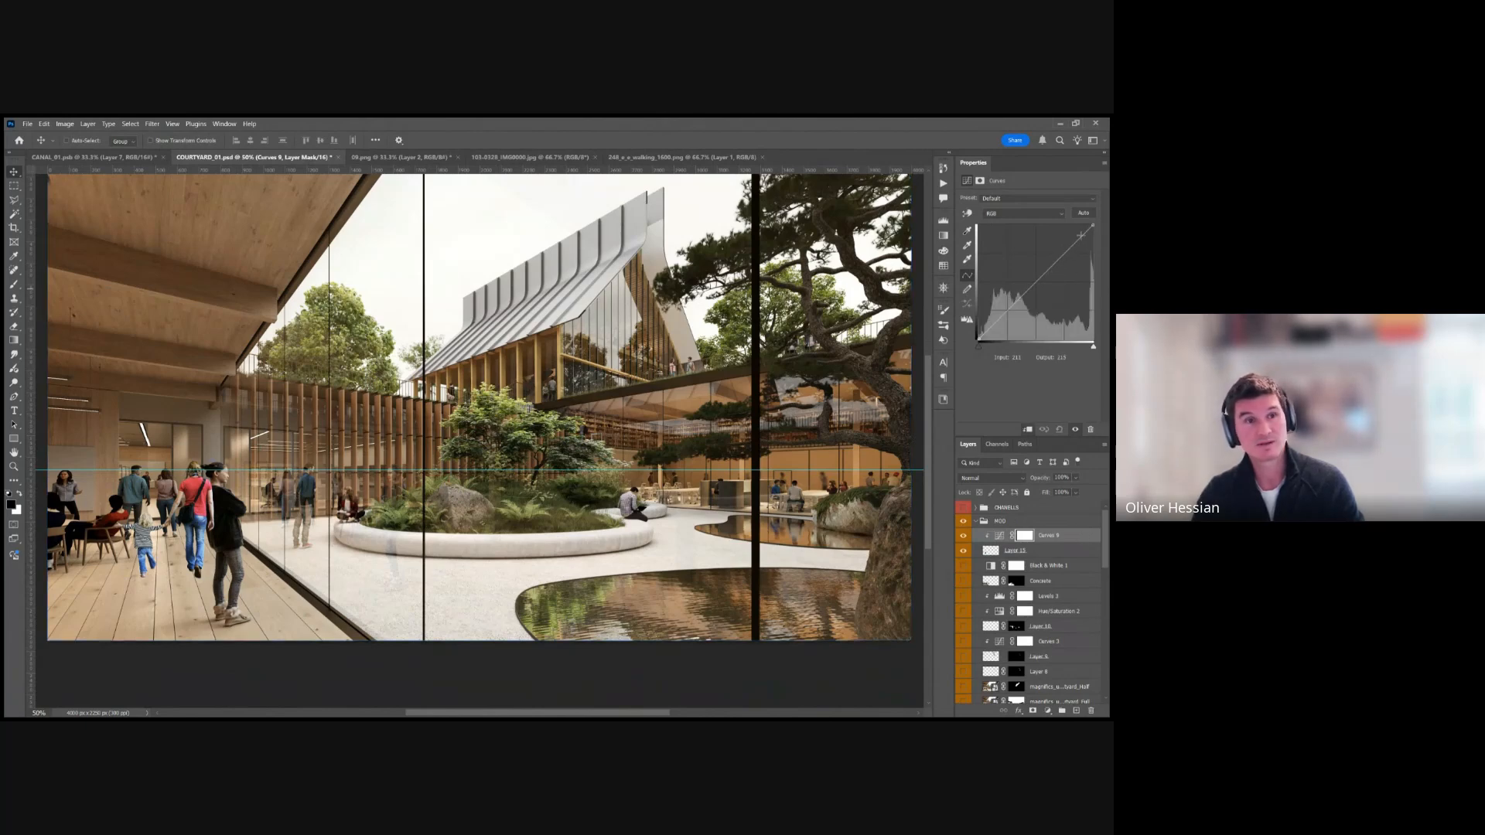
pyautogui.moveTo(1090, 226); pyautogui.dragTo(1094, 247)
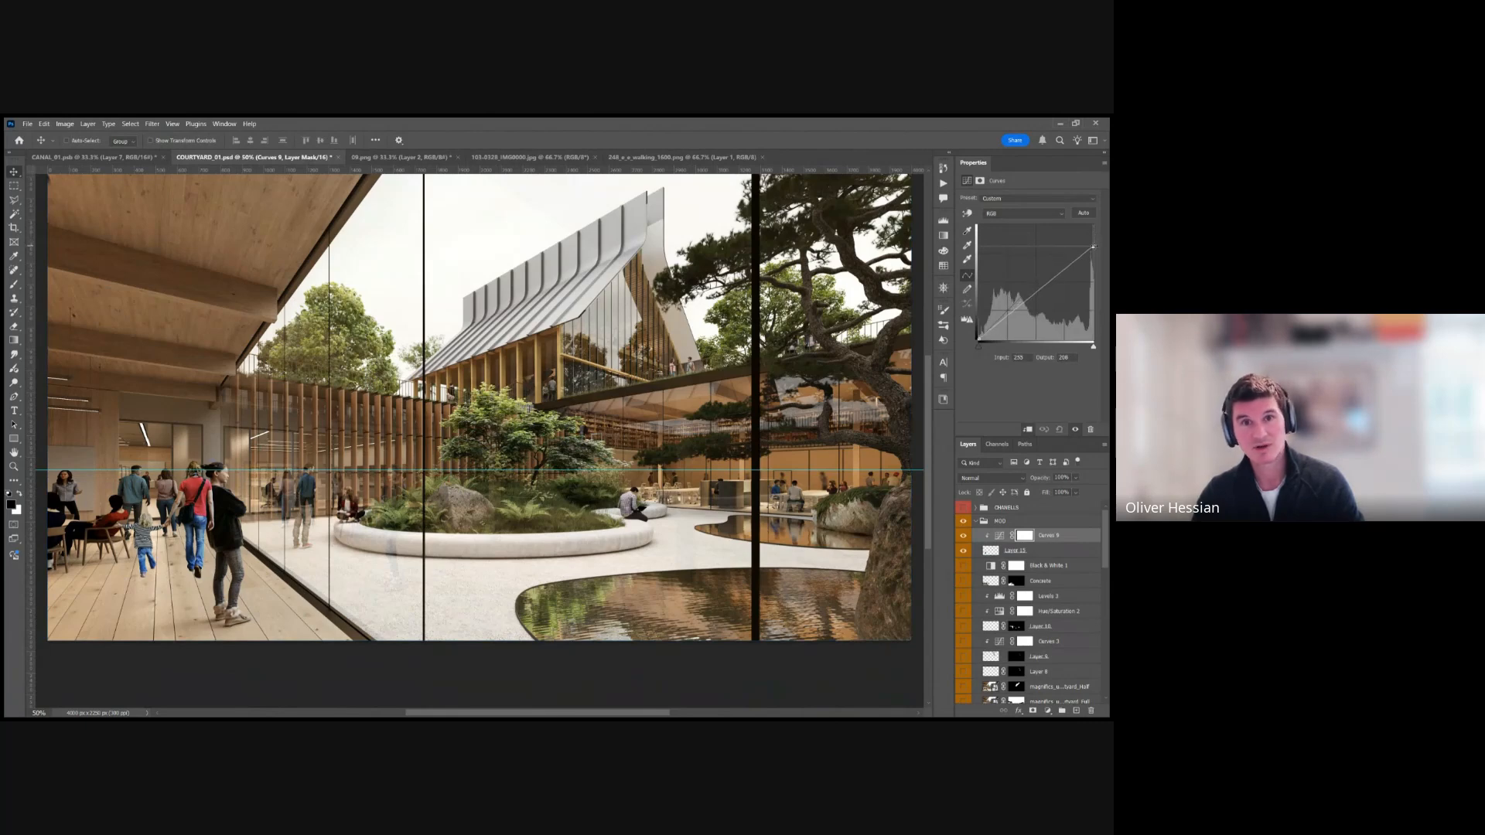
pyautogui.click(1065, 274)
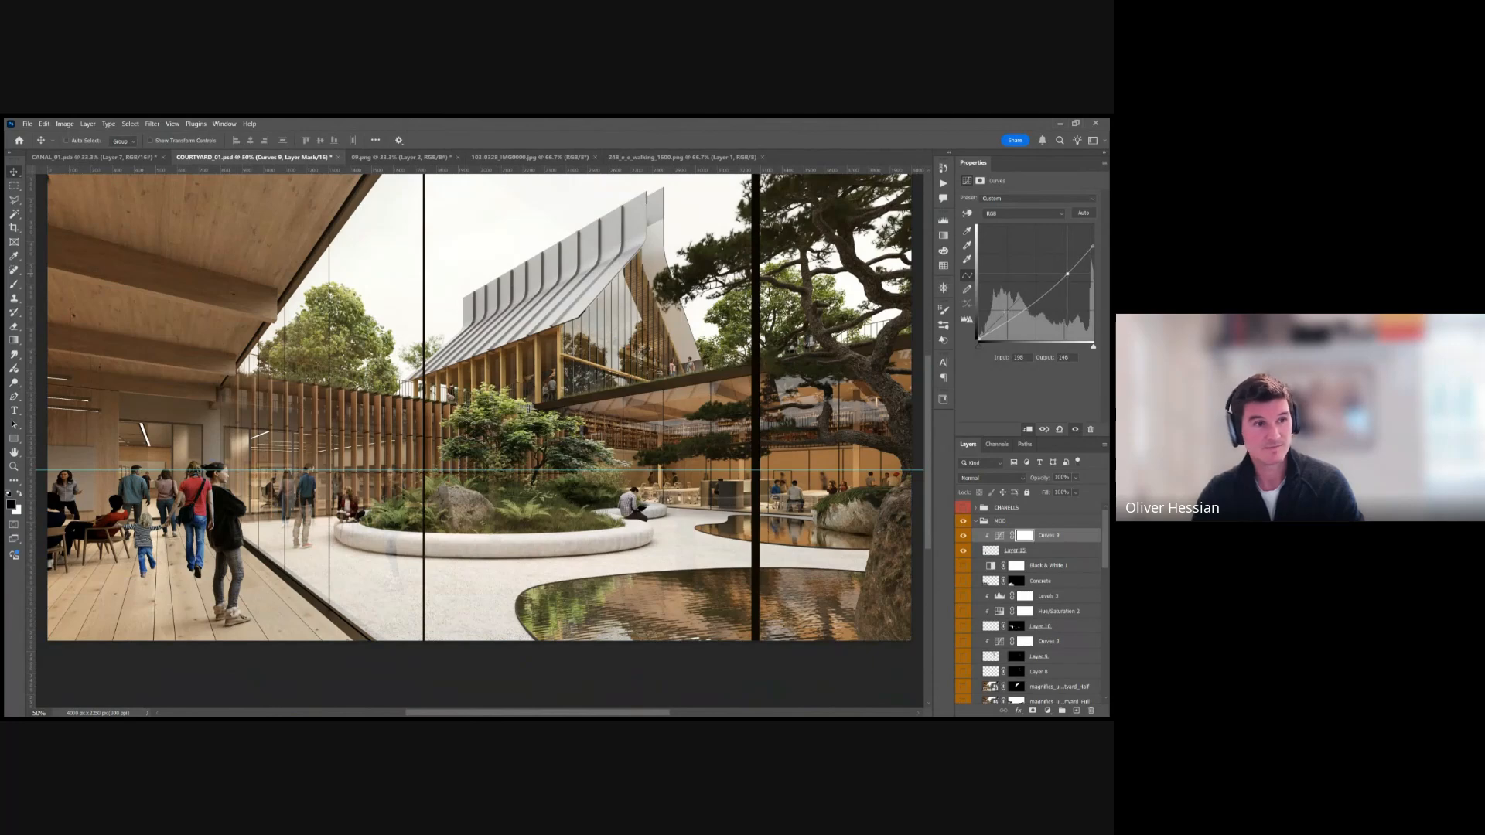
pyautogui.moveTo(1010, 322); pyautogui.dragTo(1010, 315)
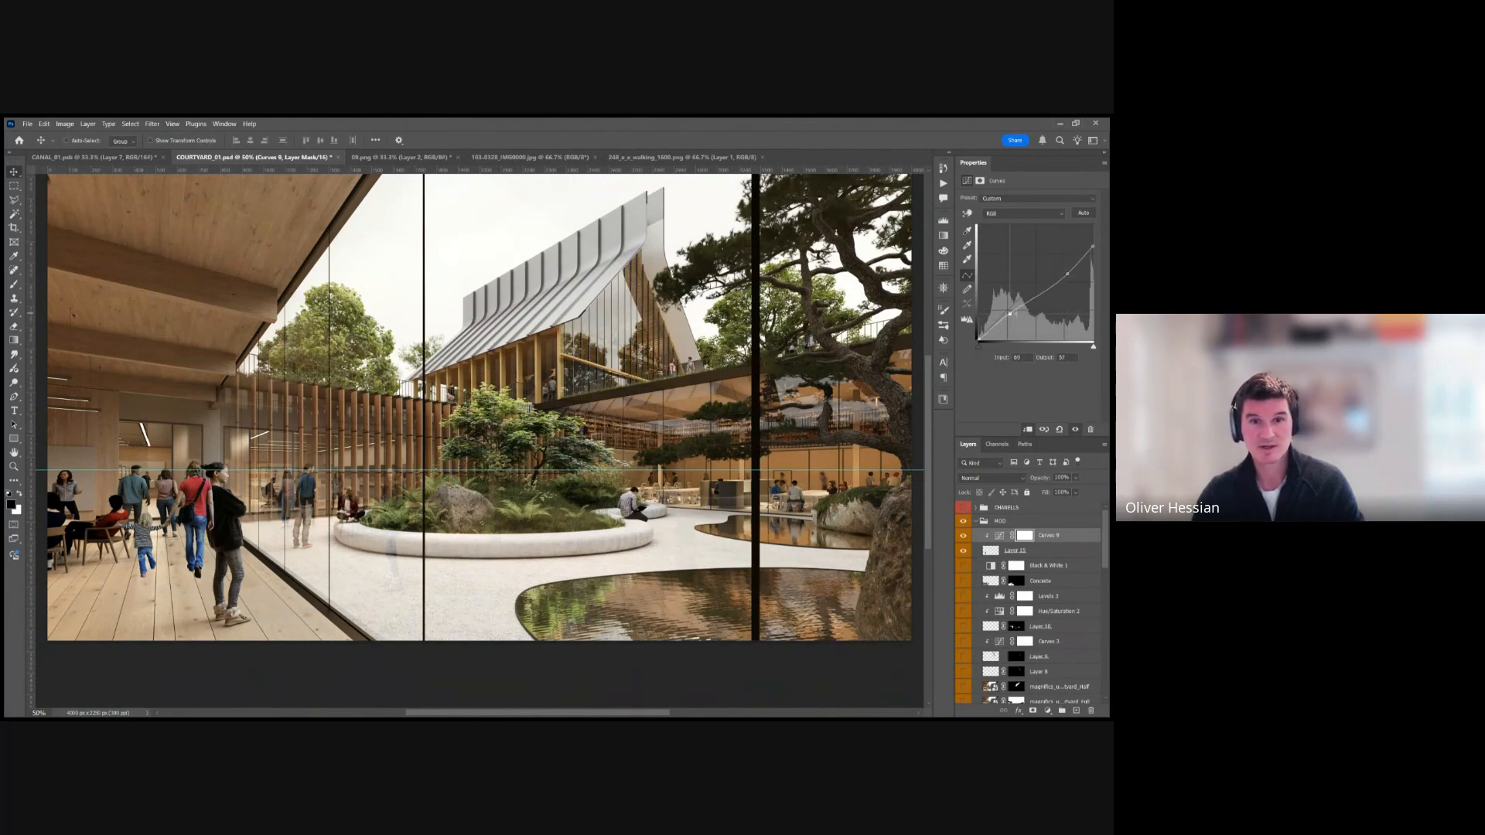
# Add a layer mask to the woman-and-child layer and display the coloured mask image from the CHANNELS group.
pyautogui.click(1037, 550)
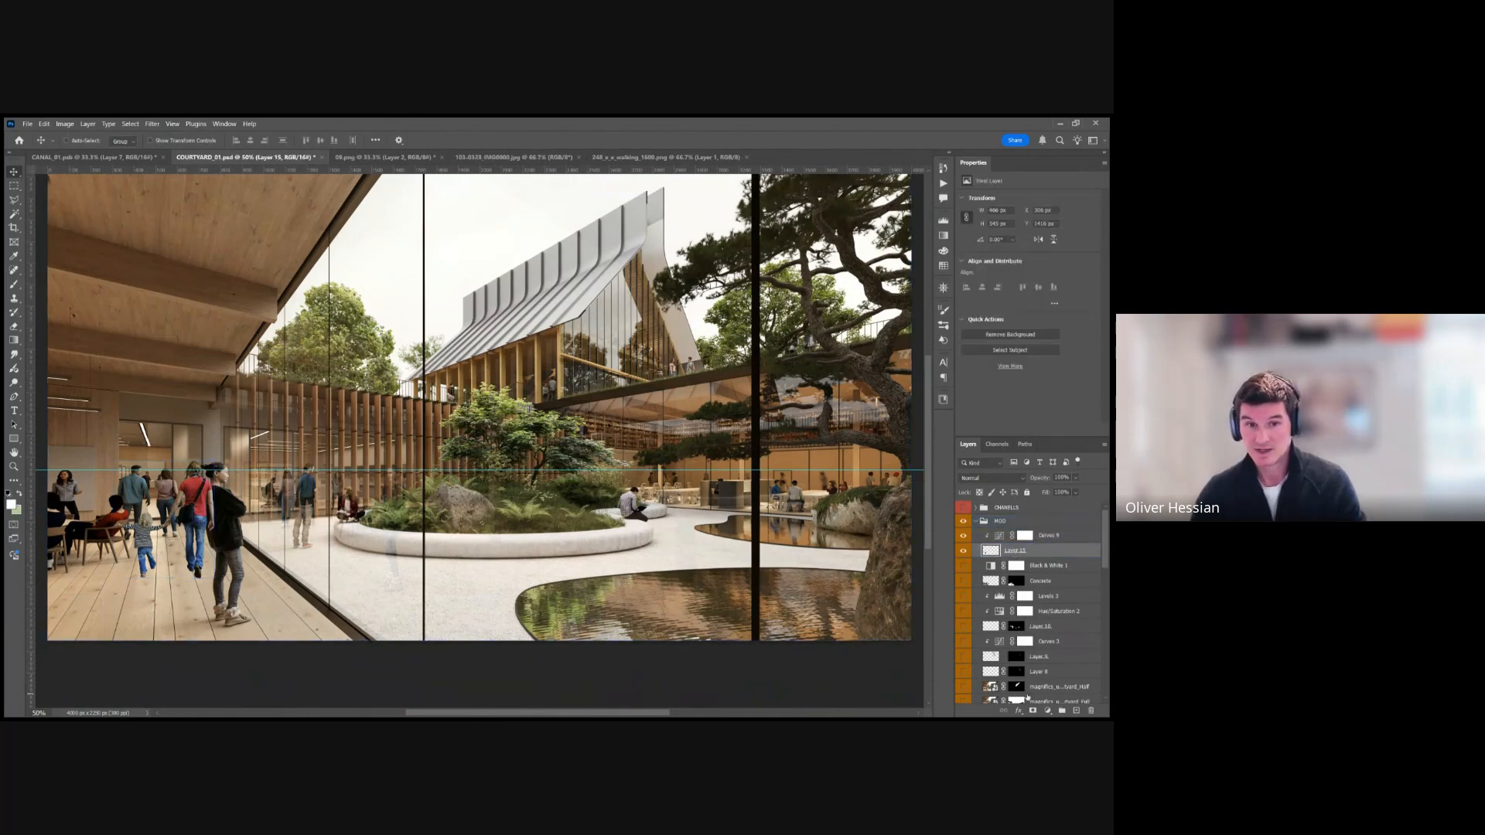
pyautogui.click(1032, 710)
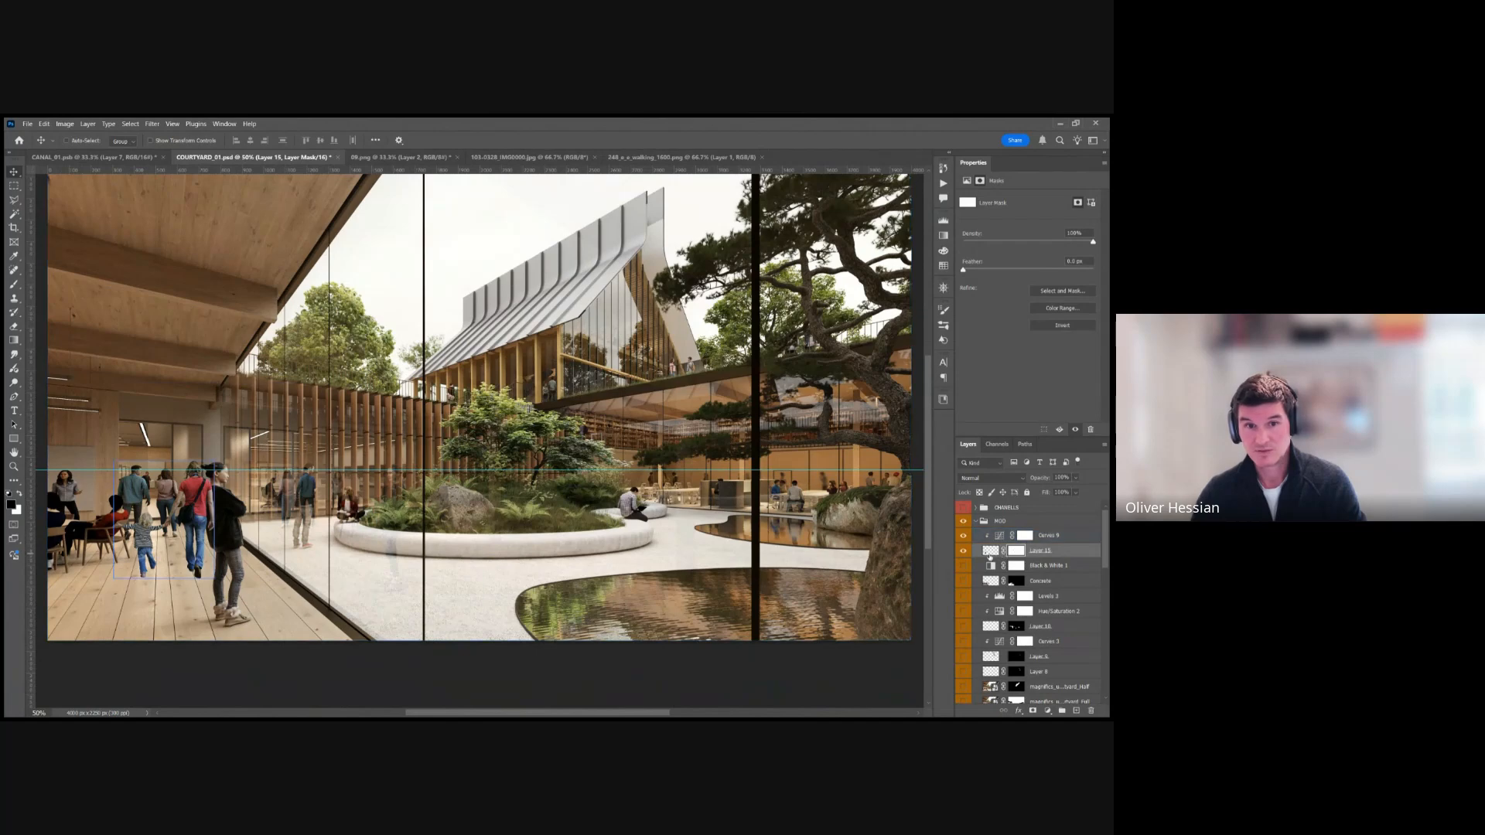
pyautogui.click(990, 552)
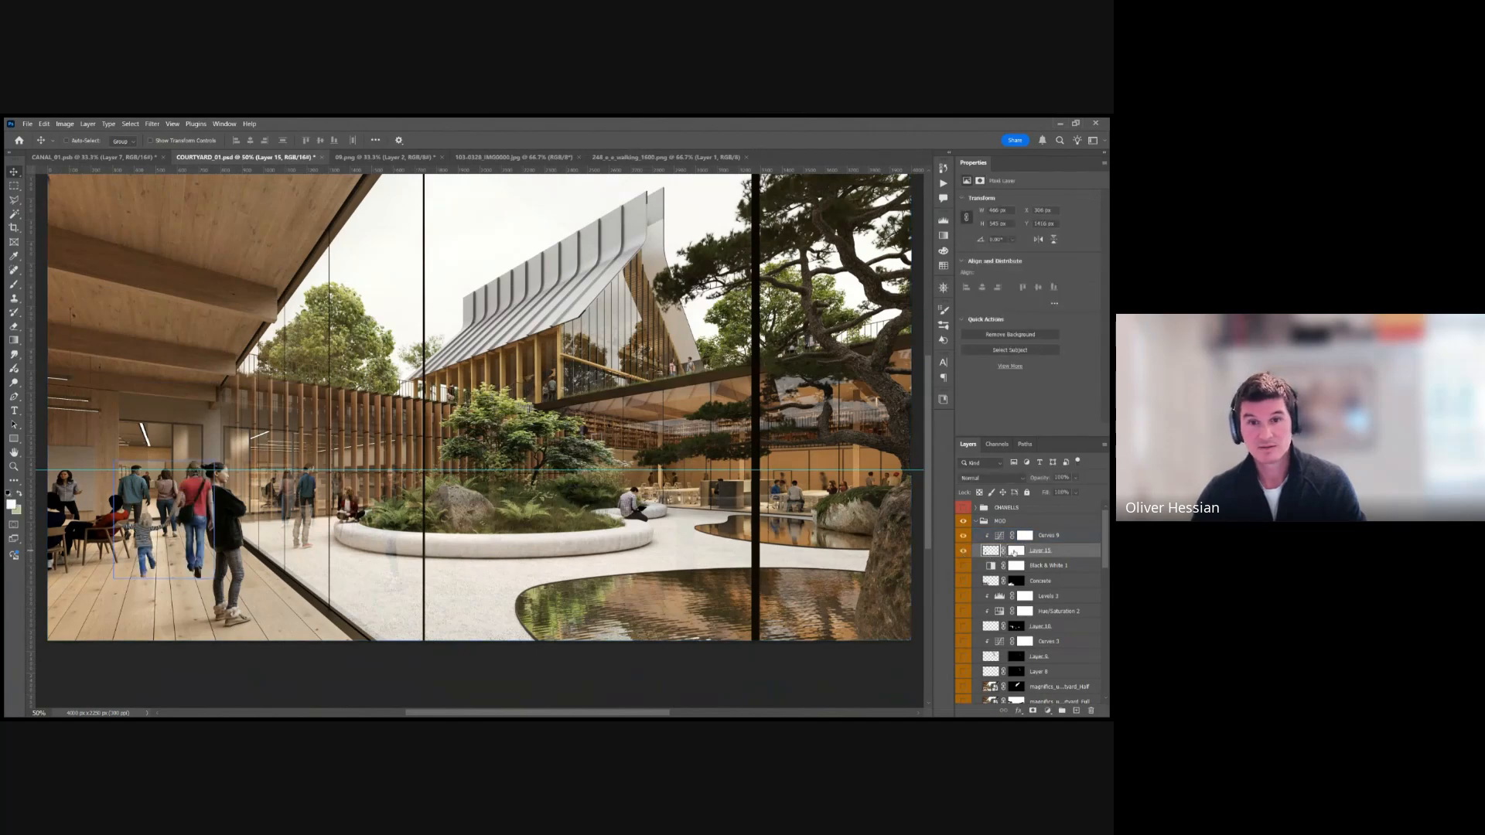
pyautogui.click(963, 507)
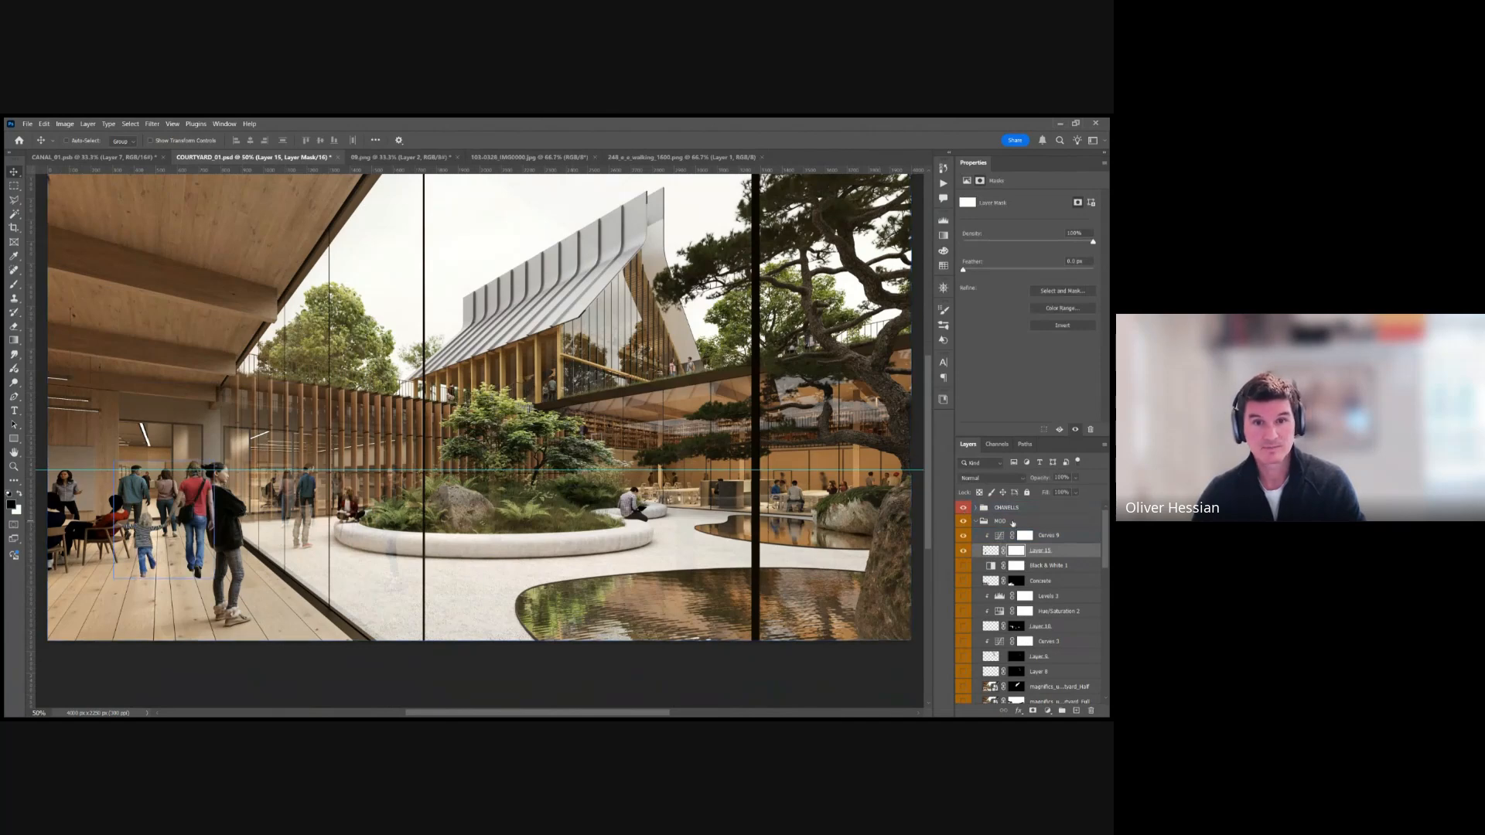
pyautogui.click(976, 508)
pyautogui.click(970, 524)
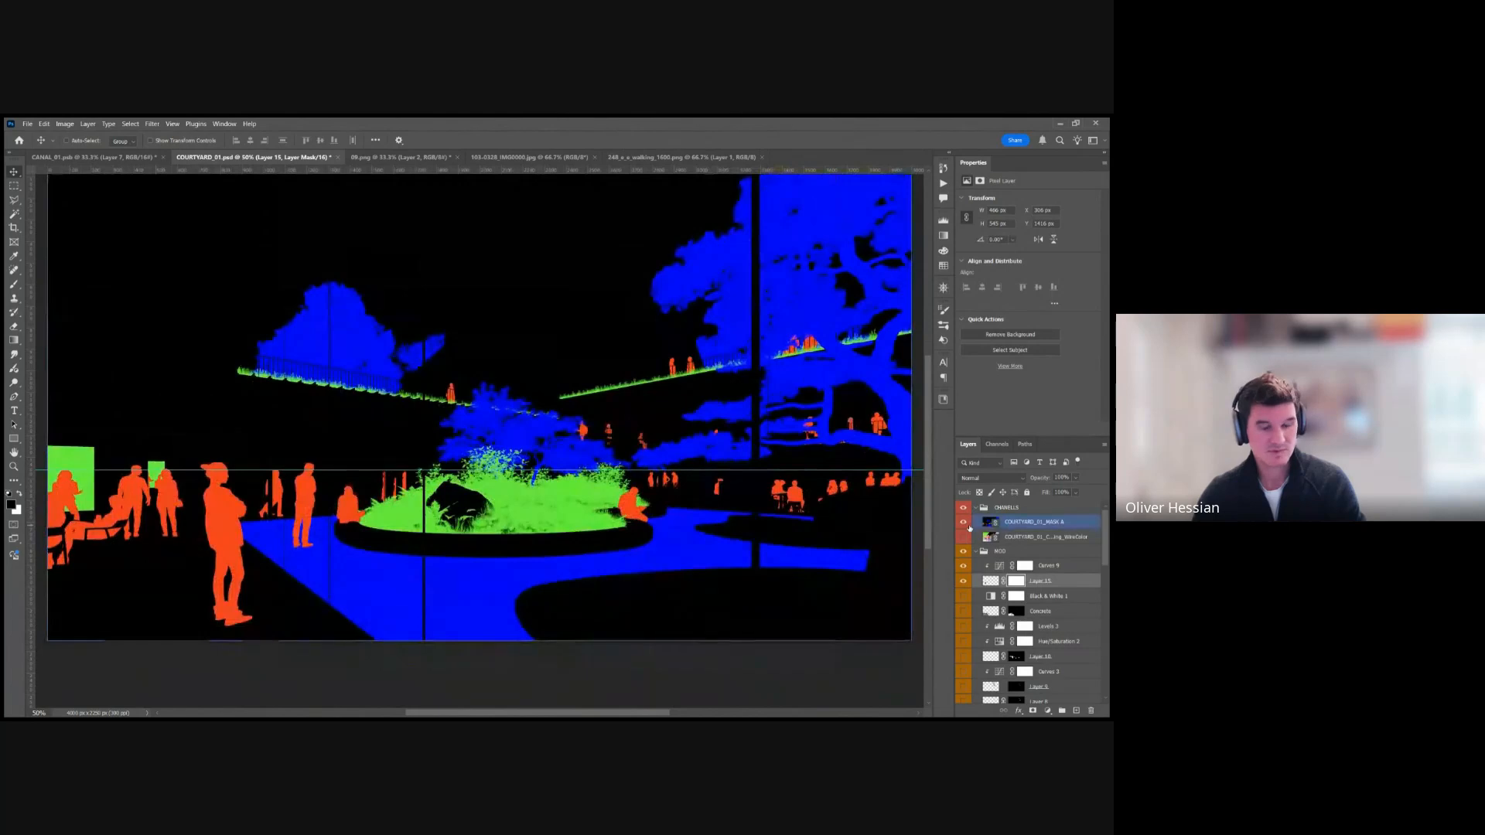
# Select only the large standing figure in the mask image using the Magic Wand with Contiguous enabled.
pyautogui.press('w')
pyautogui.click(230, 511)
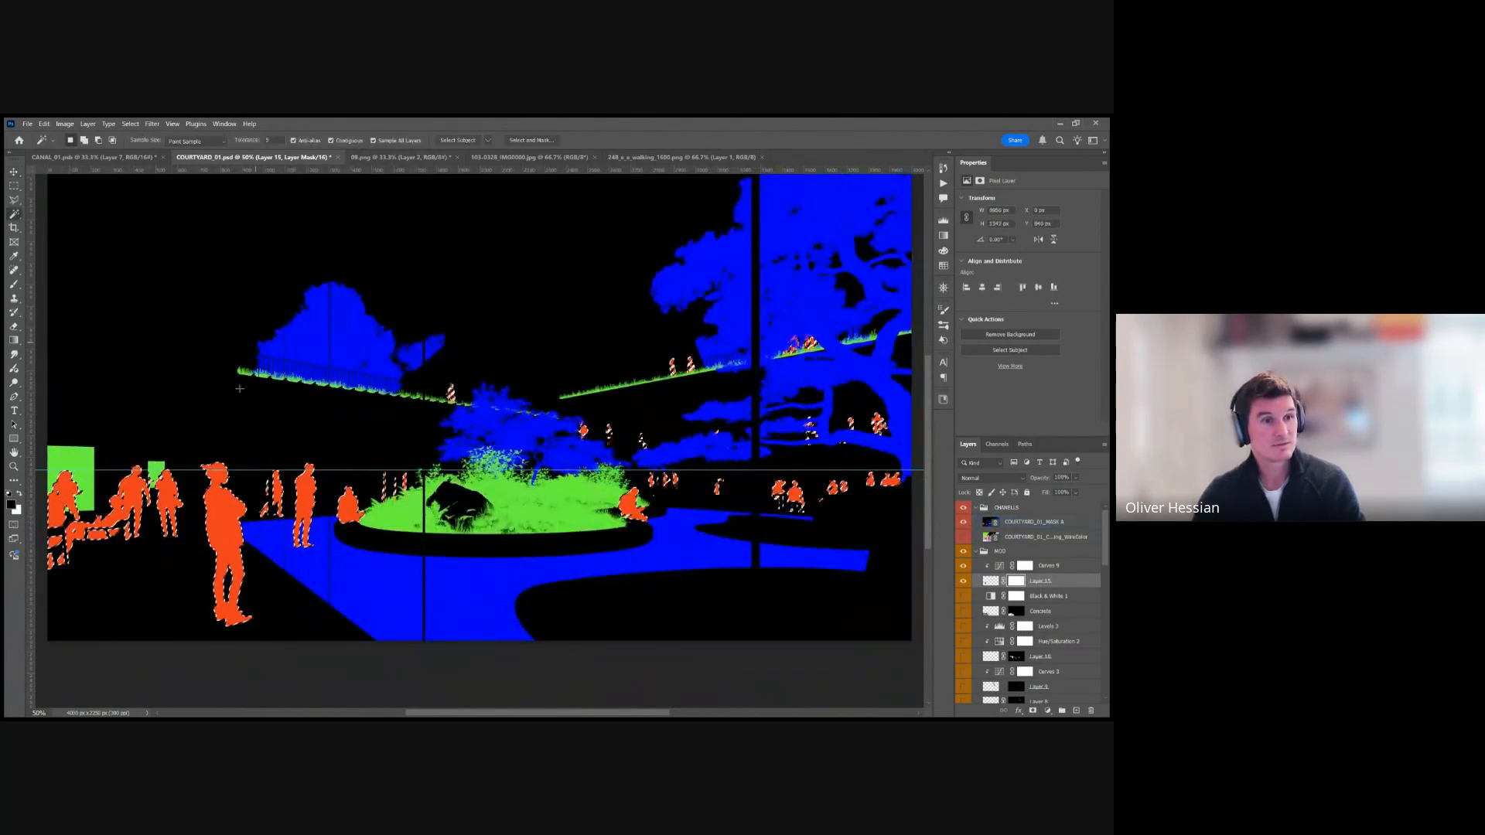
pyautogui.click(223, 525)
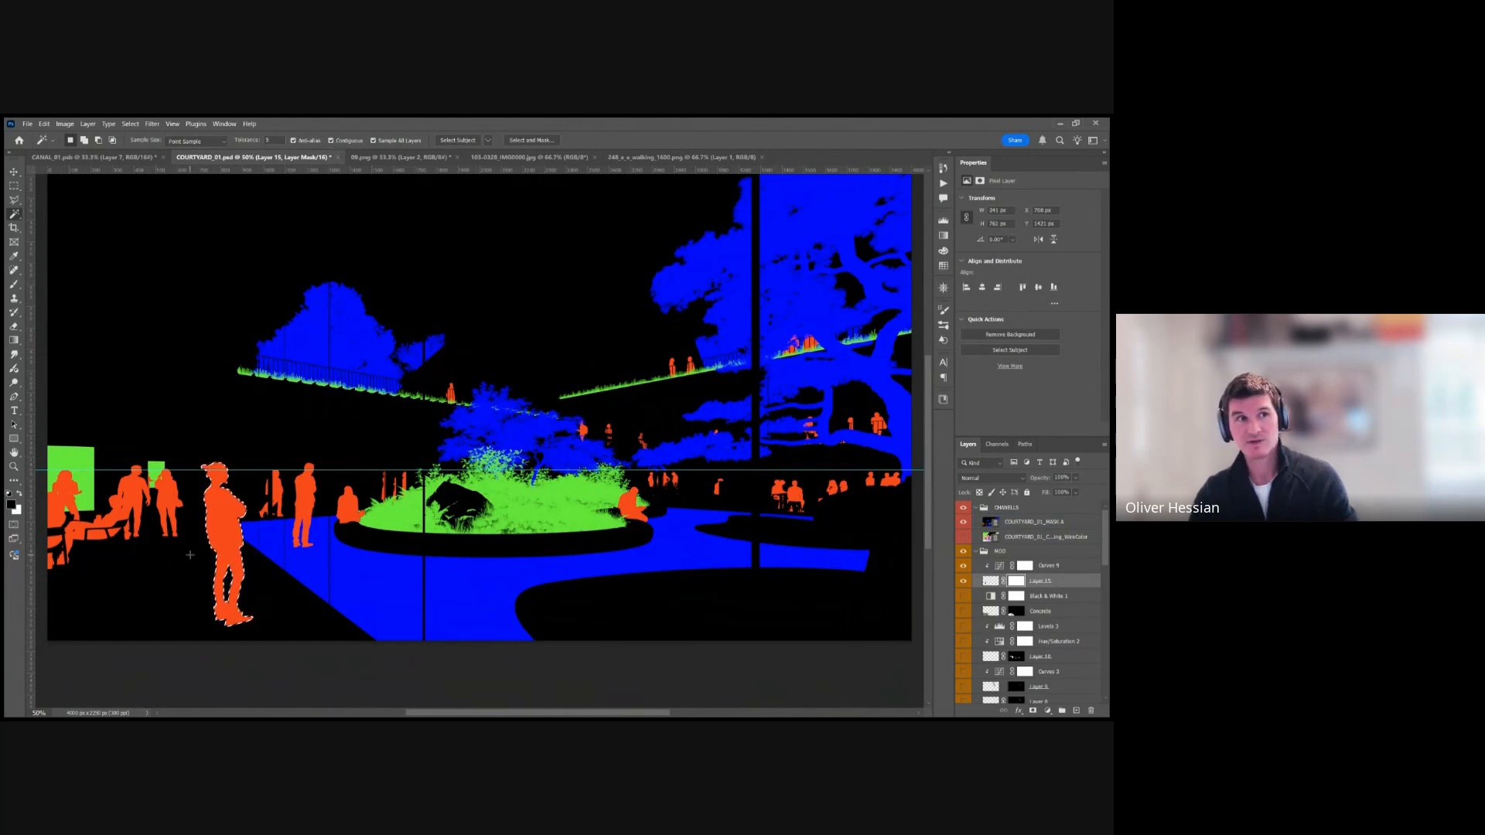
pyautogui.click(222, 525)
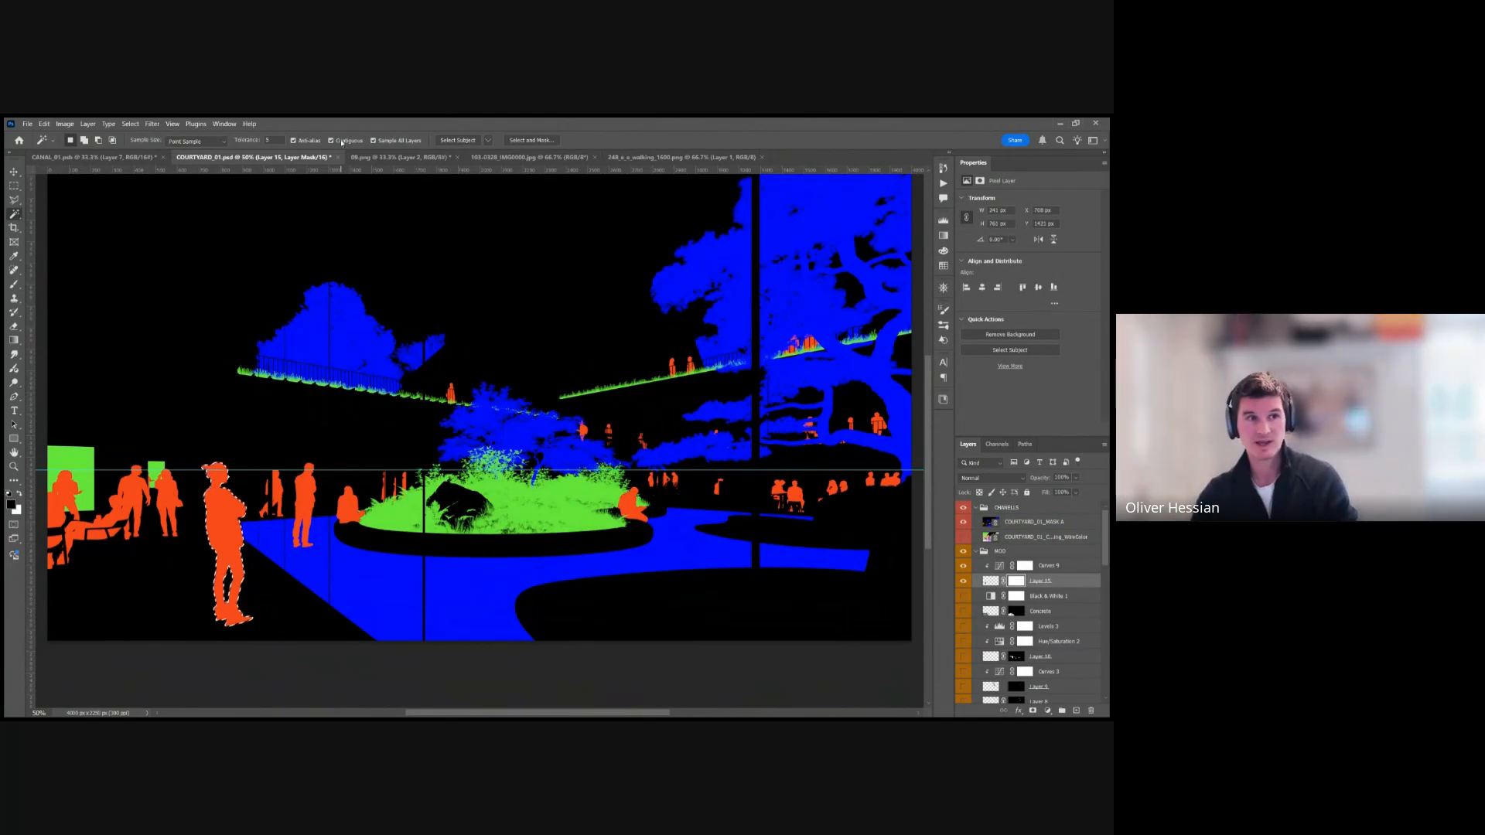
pyautogui.click(224, 512)
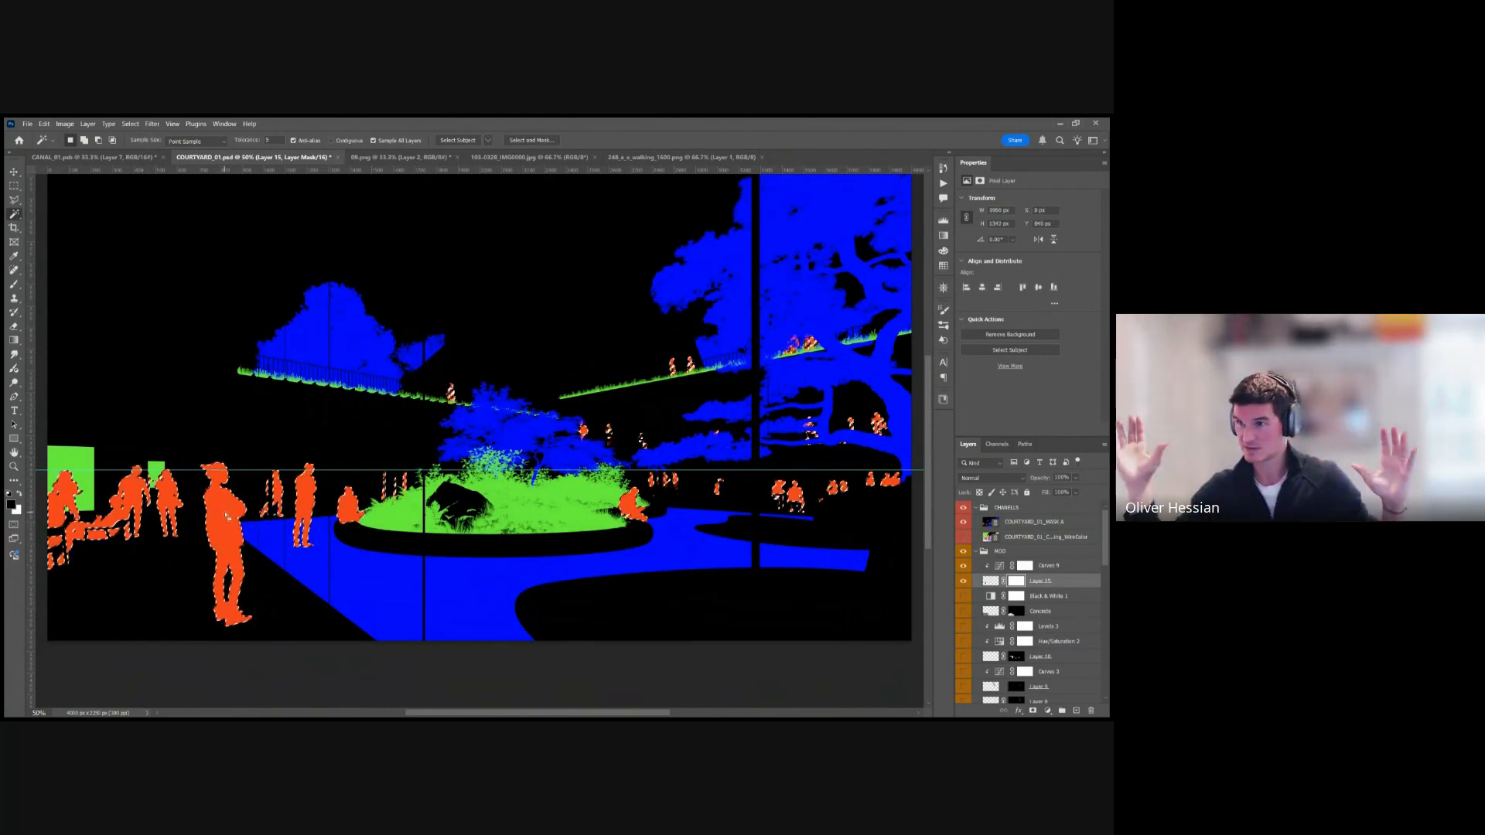
pyautogui.click(331, 140)
pyautogui.click(221, 514)
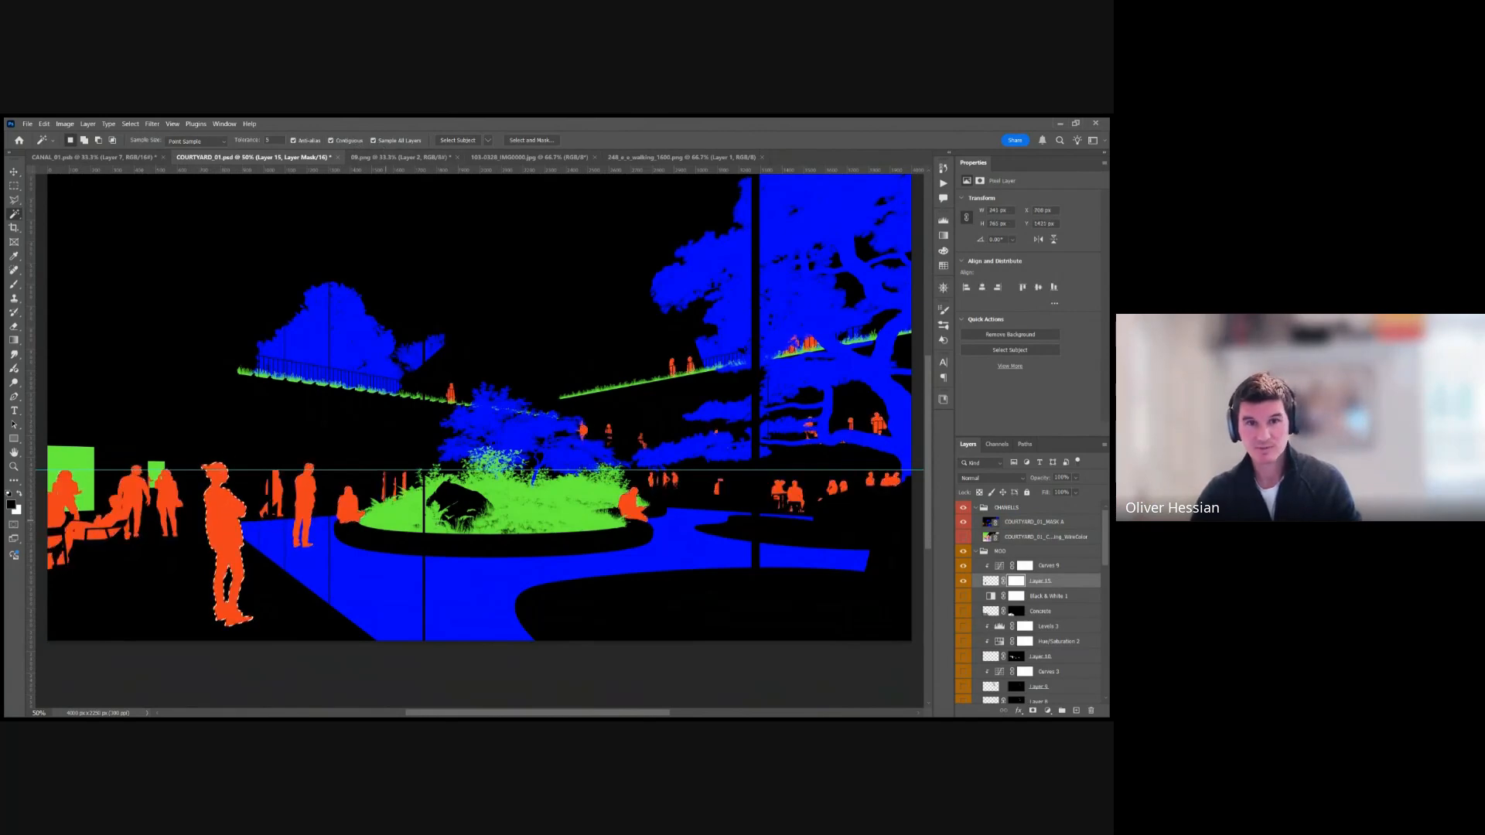
# Hide the CHANNELS group, mask the selected standing figure's shape out of the woman-and-child layer, and deselect.
pyautogui.click(964, 509)
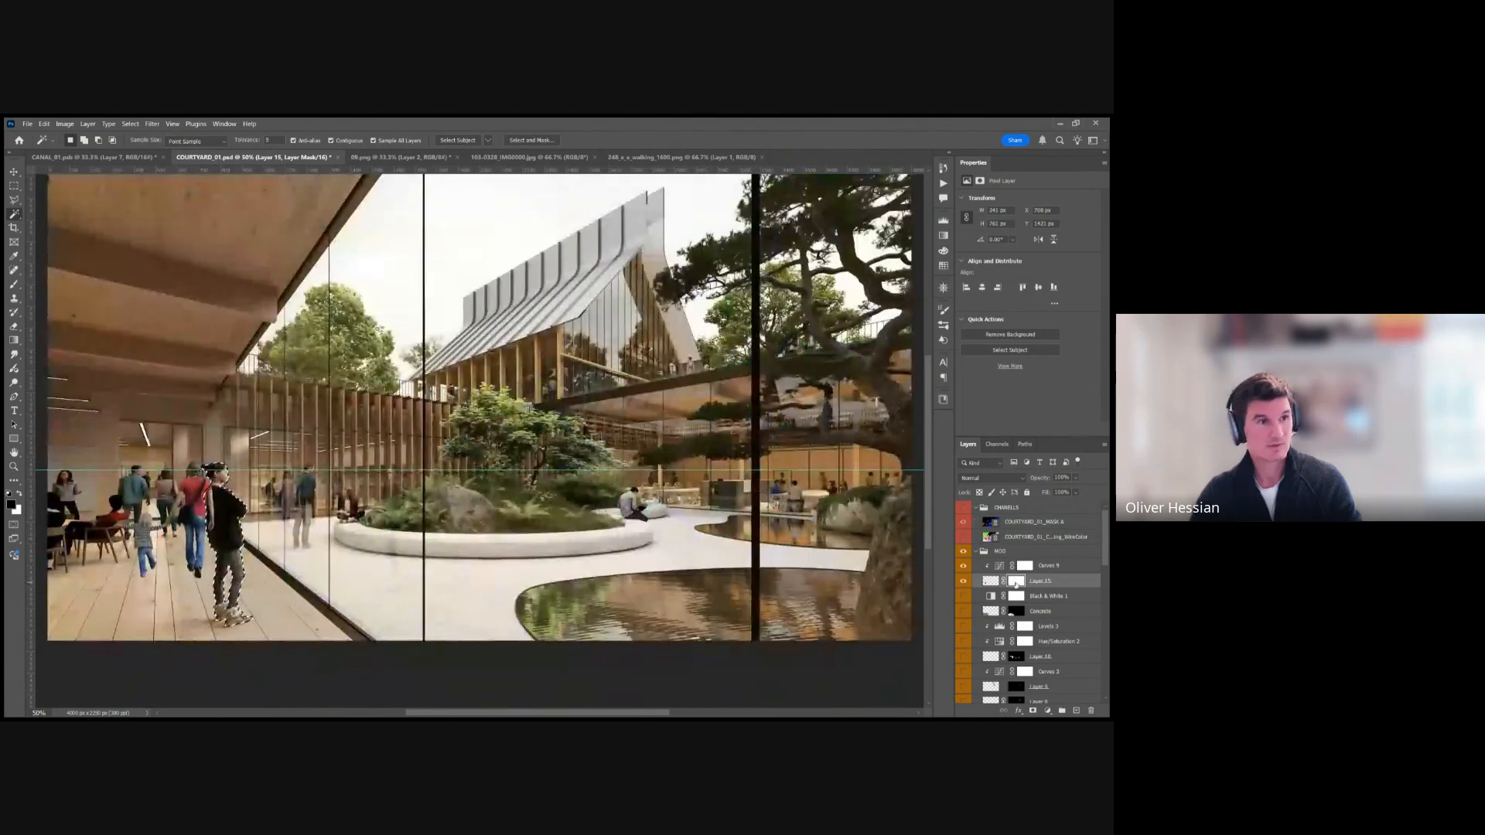
pyautogui.click(1020, 582)
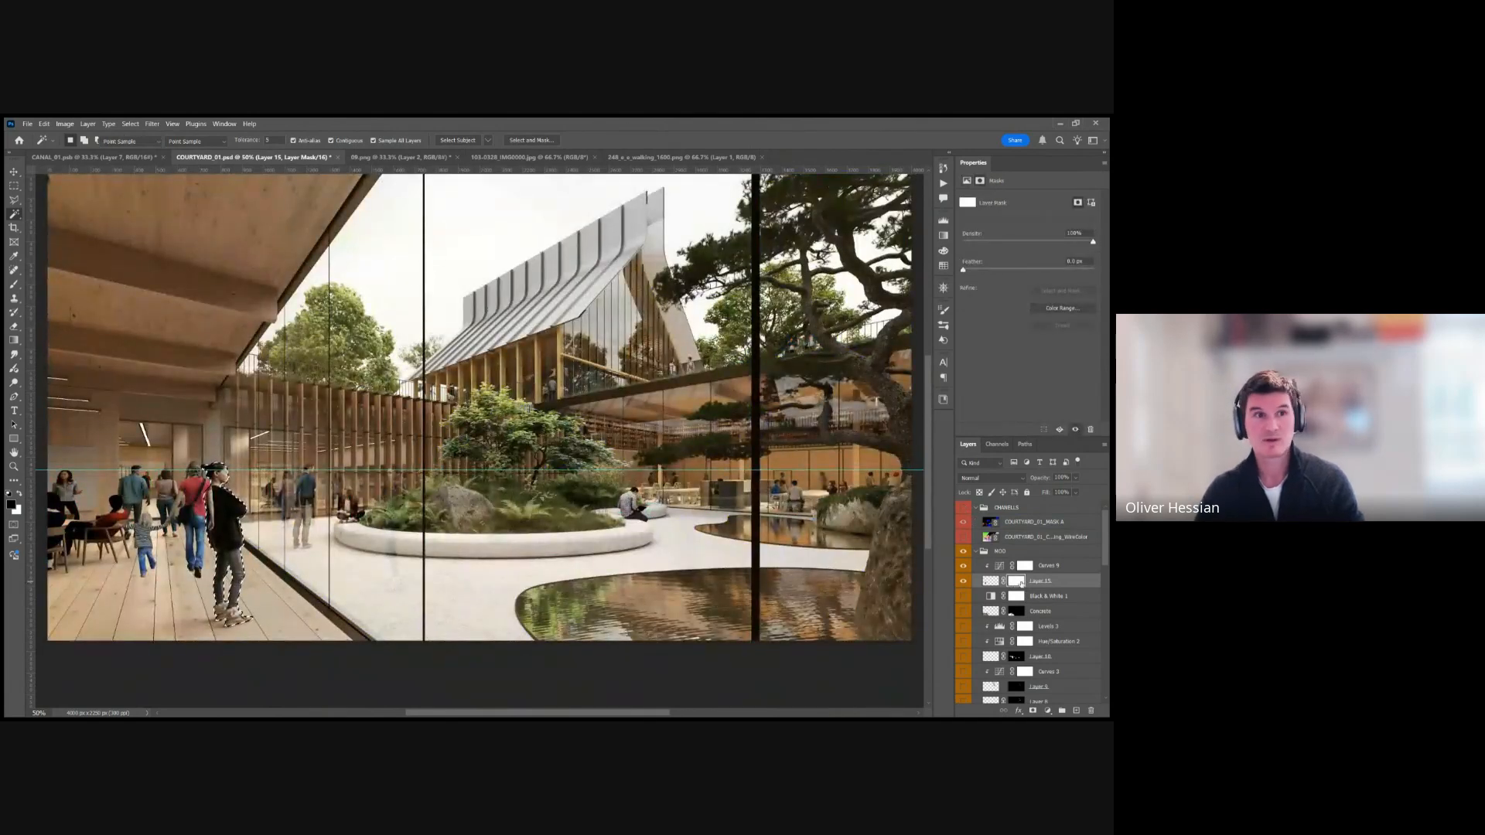
pyautogui.press('i')
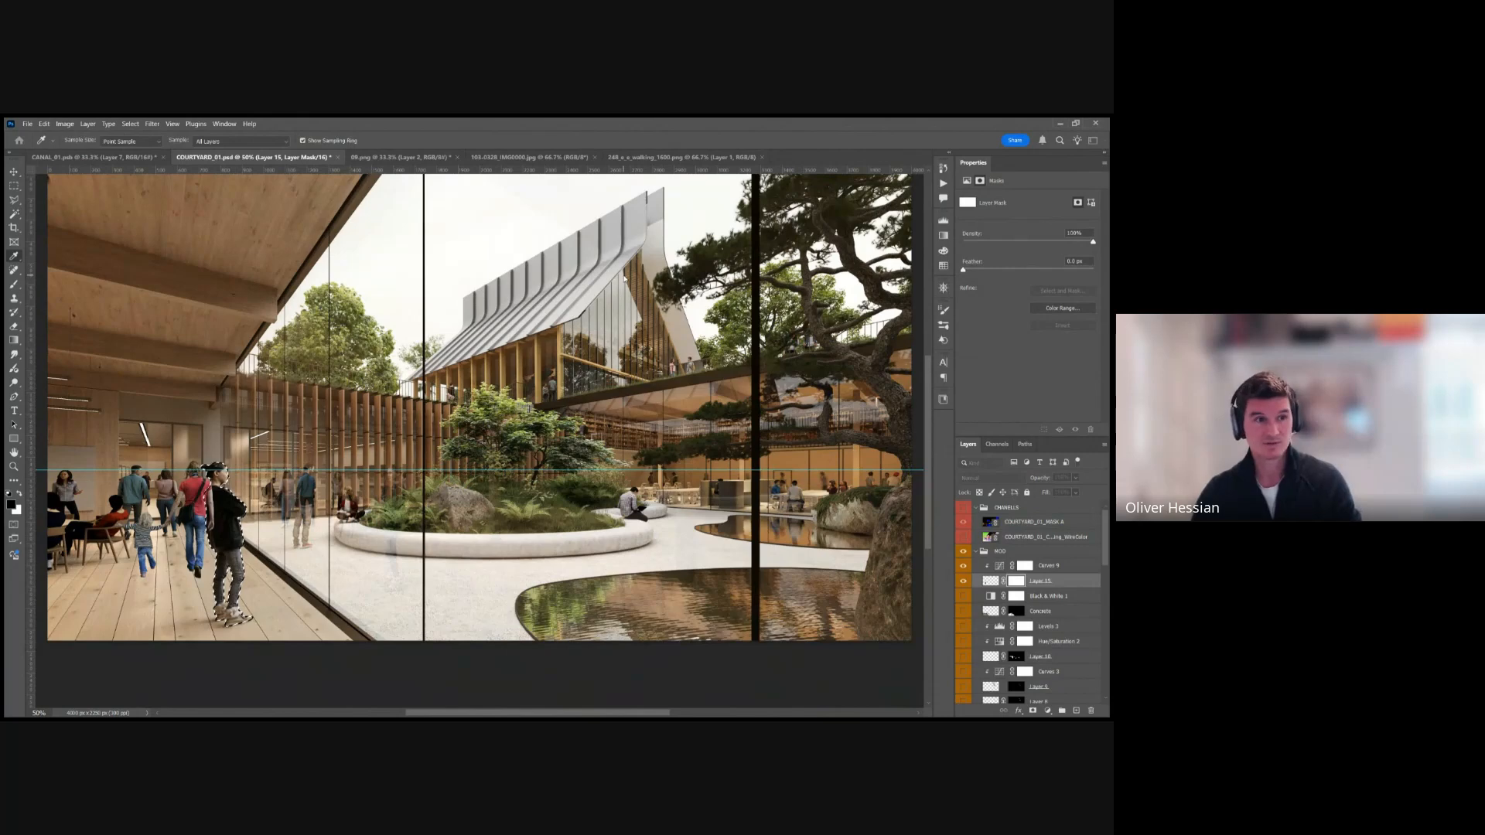
pyautogui.press('w')
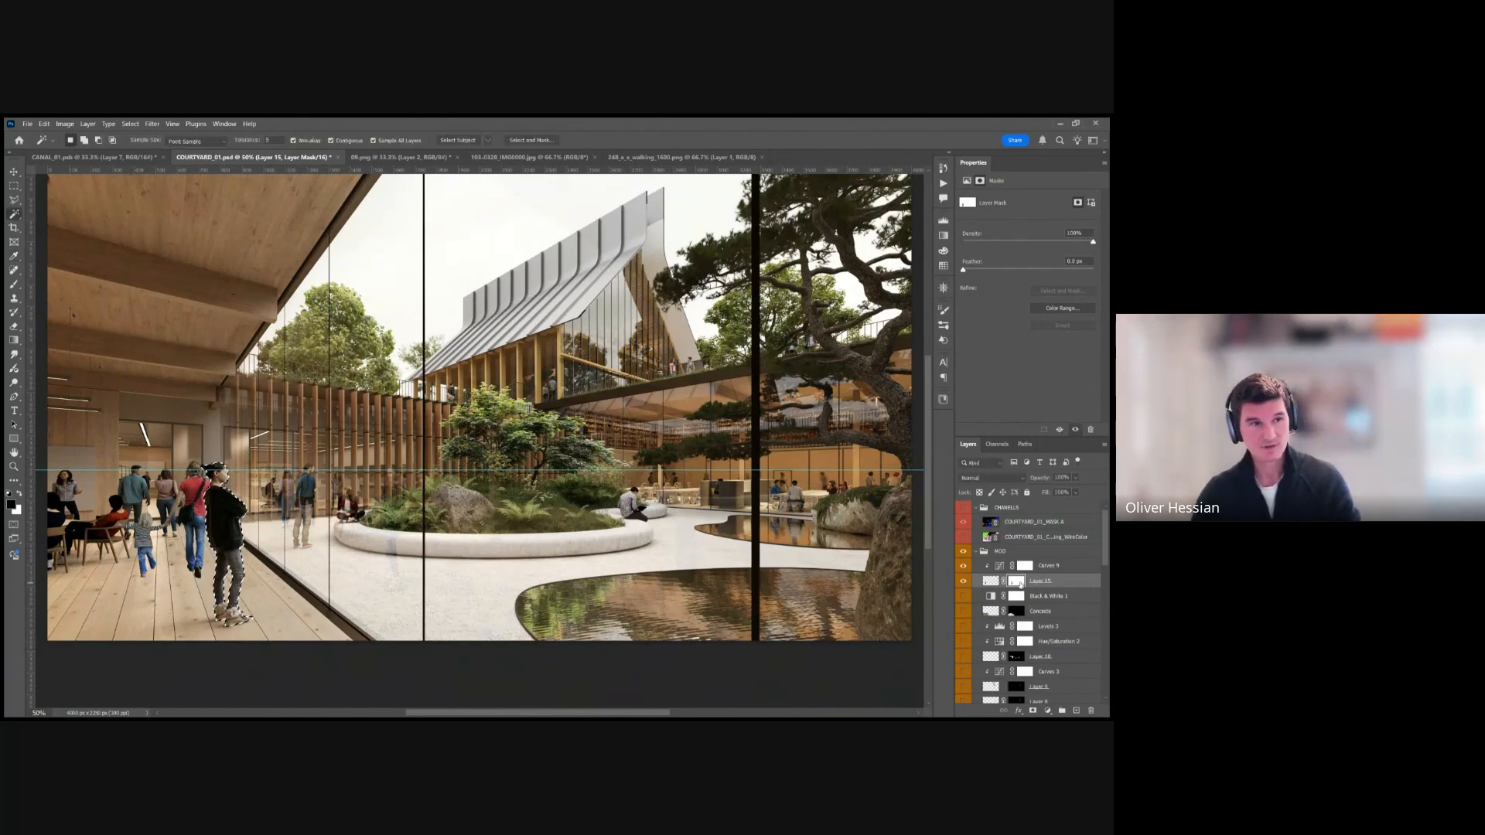
pyautogui.hotkey('ctrl', 'd')
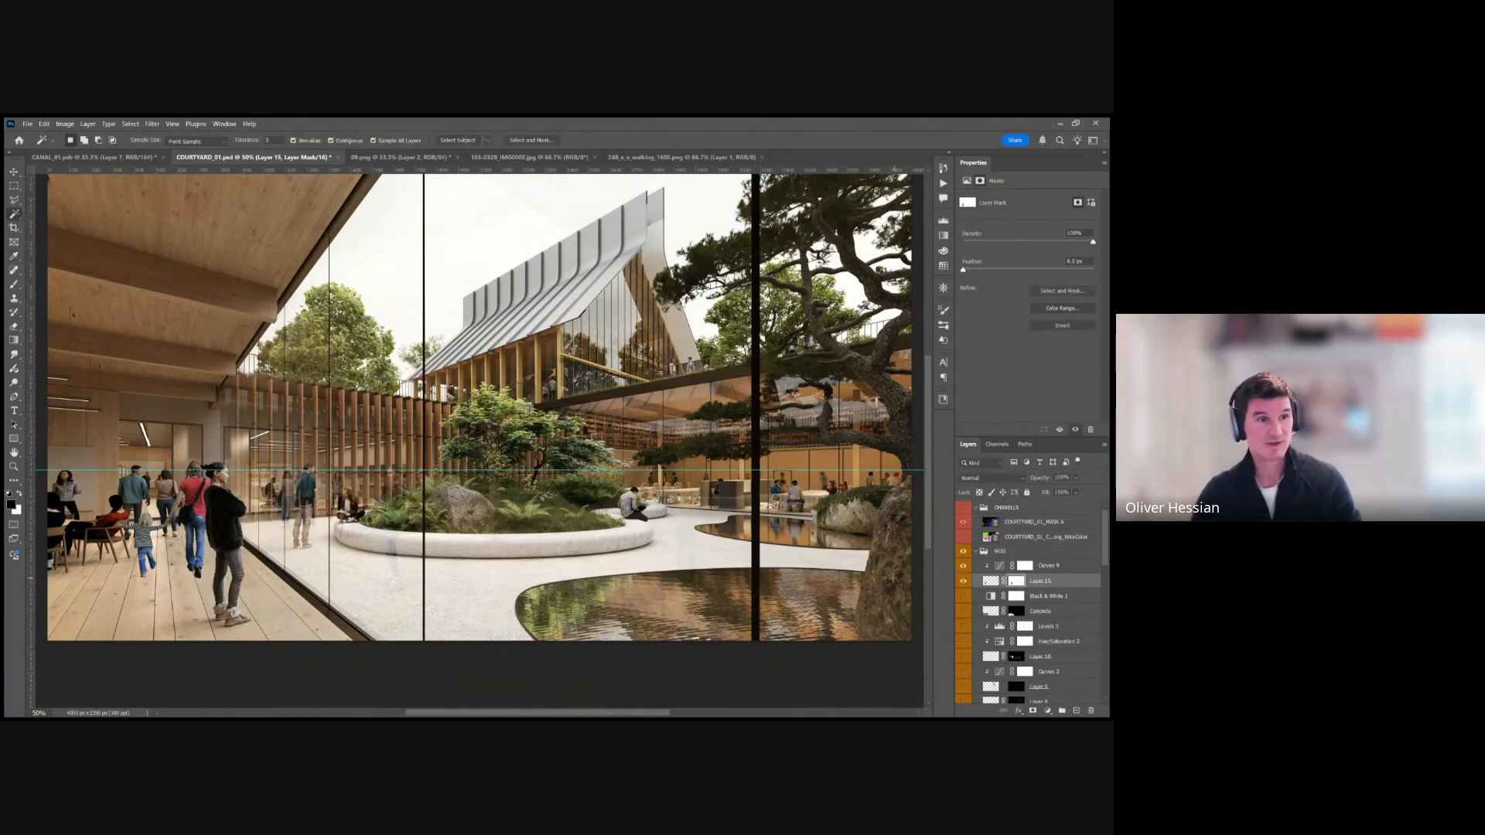
# Duplicate the woman-and-child layer directly beneath the original and leave the copy without its layer mask and curves.
pyautogui.press('z')
pyautogui.moveTo(315, 406); pyautogui.dragTo(85, 630)
pyautogui.moveTo(524, 495); pyautogui.dragTo(563, 437)
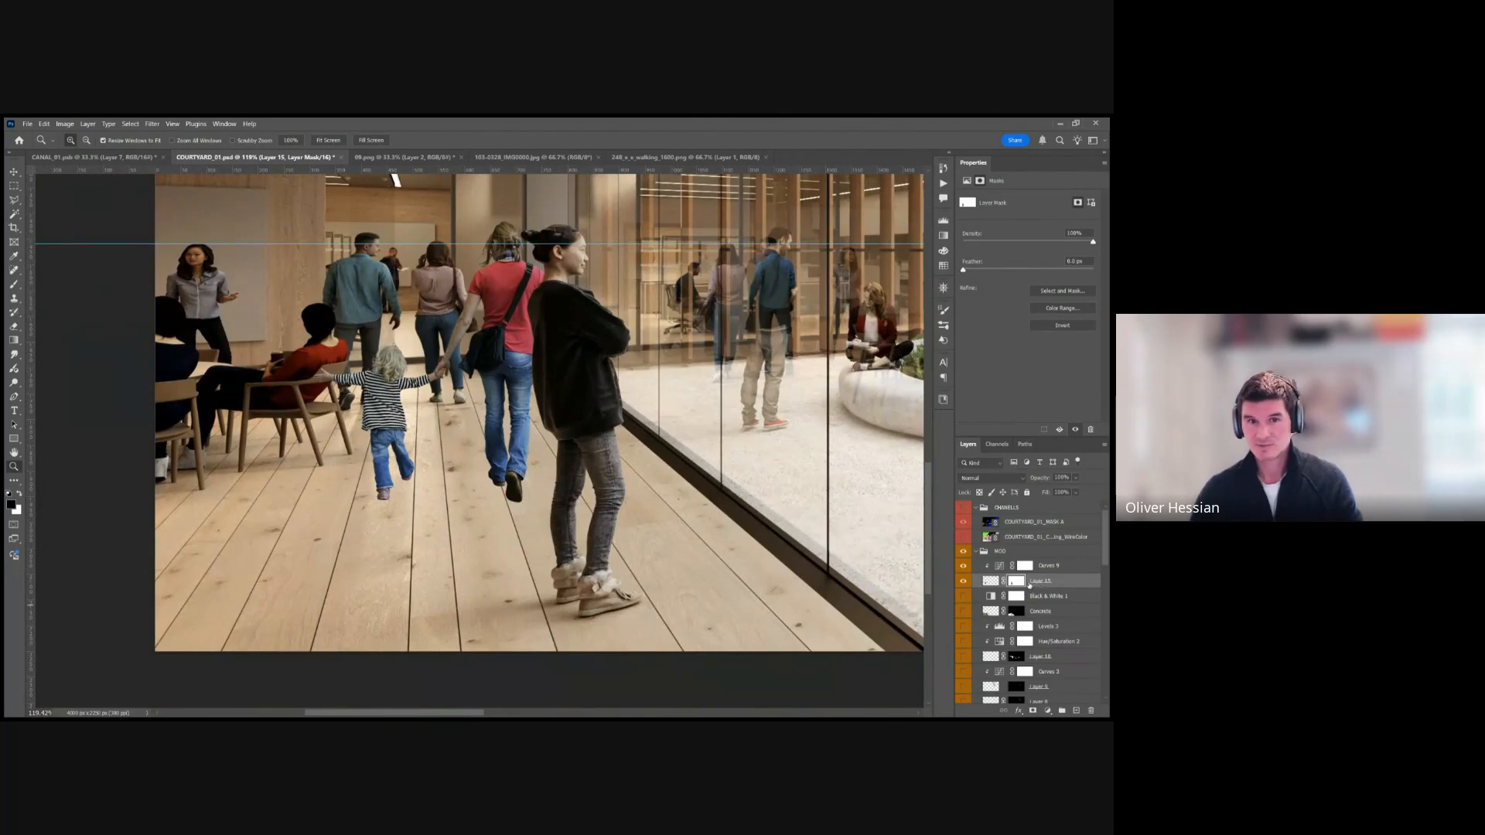
pyautogui.moveTo(992, 584); pyautogui.dragTo(1021, 597)
pyautogui.click(1025, 624)
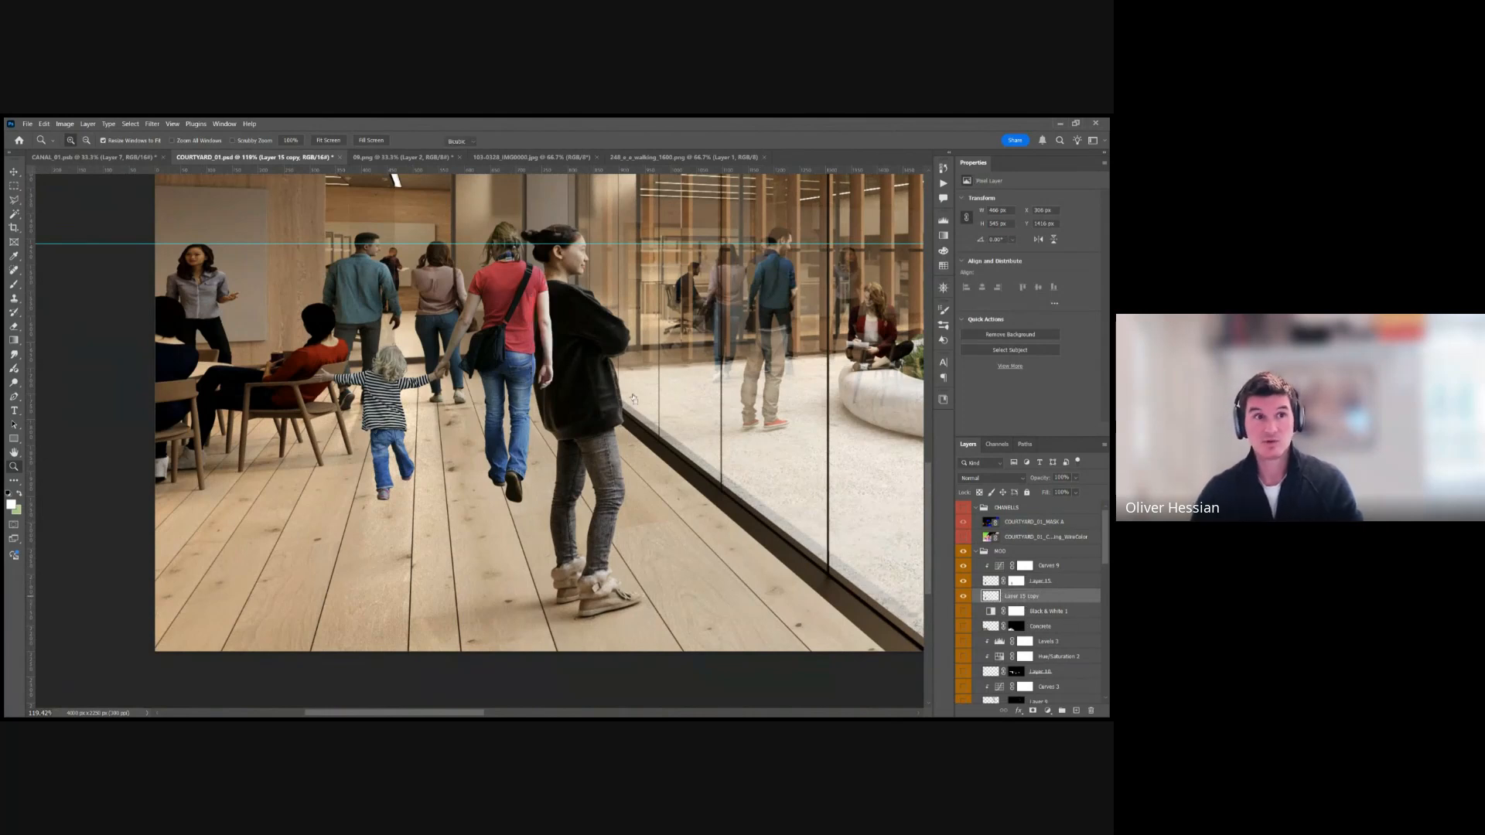
# Flip the copied woman-and-child layer down from the feet and distort it into long, flattened shadow shapes stretching left across the wooden floor.
pyautogui.hotkey('ctrl', 't')
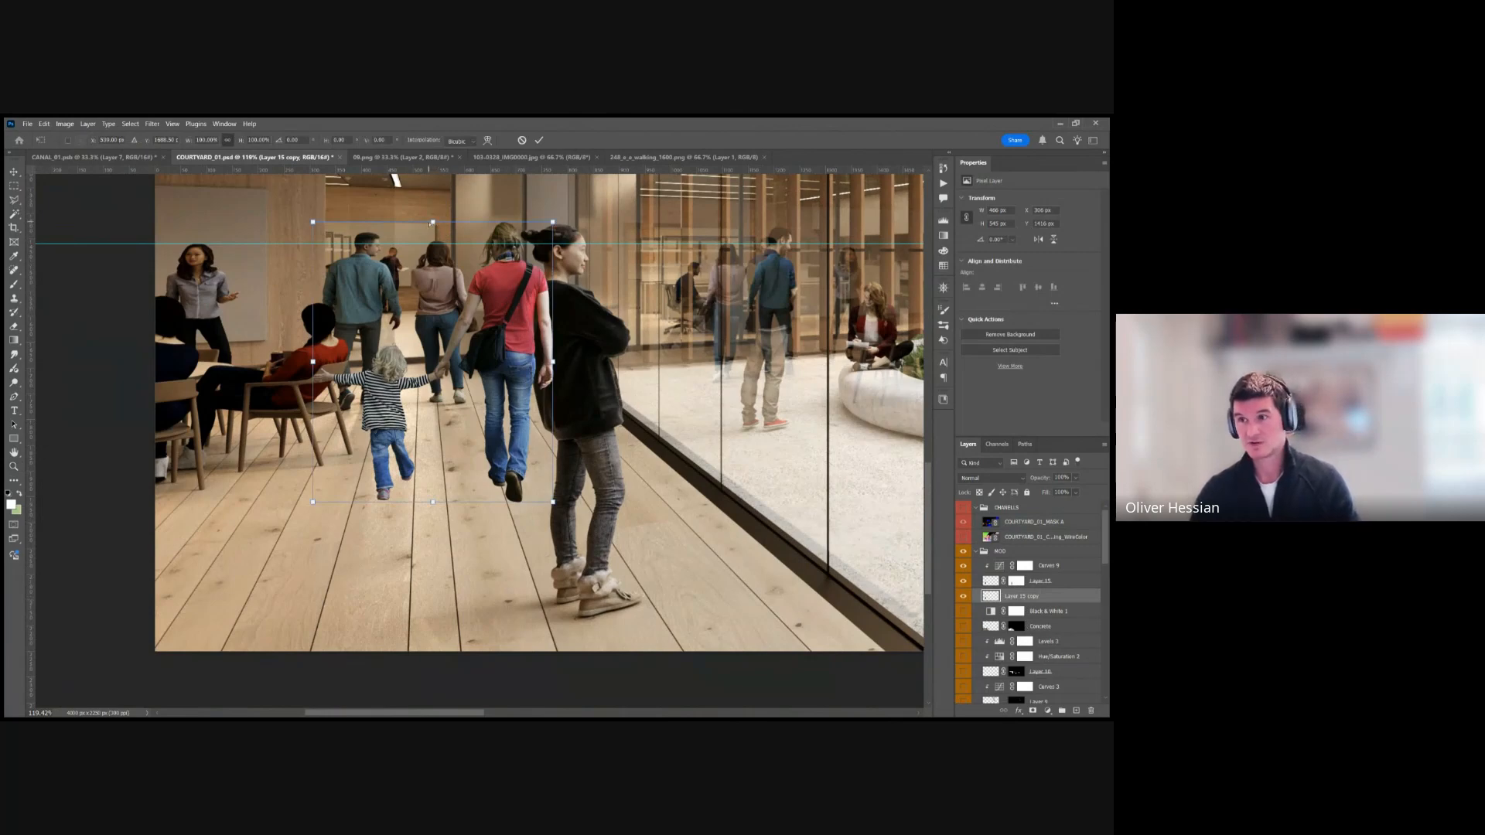
pyautogui.moveTo(424, 238); pyautogui.dragTo(299, 506)
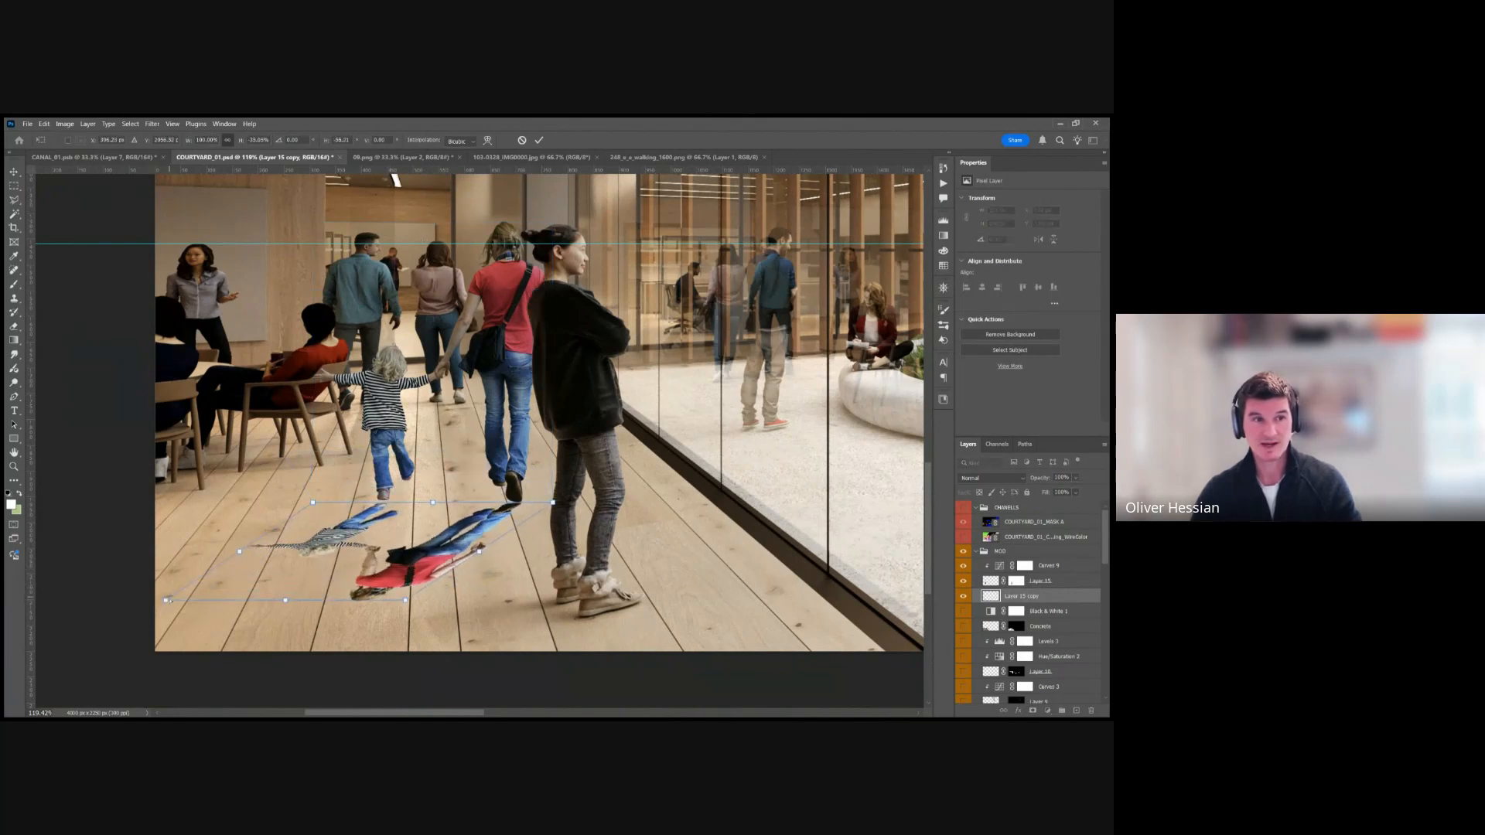
pyautogui.moveTo(168, 601); pyautogui.dragTo(141, 508)
pyautogui.moveTo(405, 600); pyautogui.dragTo(160, 612)
pyautogui.moveTo(312, 504); pyautogui.dragTo(386, 477)
pyautogui.moveTo(355, 558); pyautogui.dragTo(347, 558)
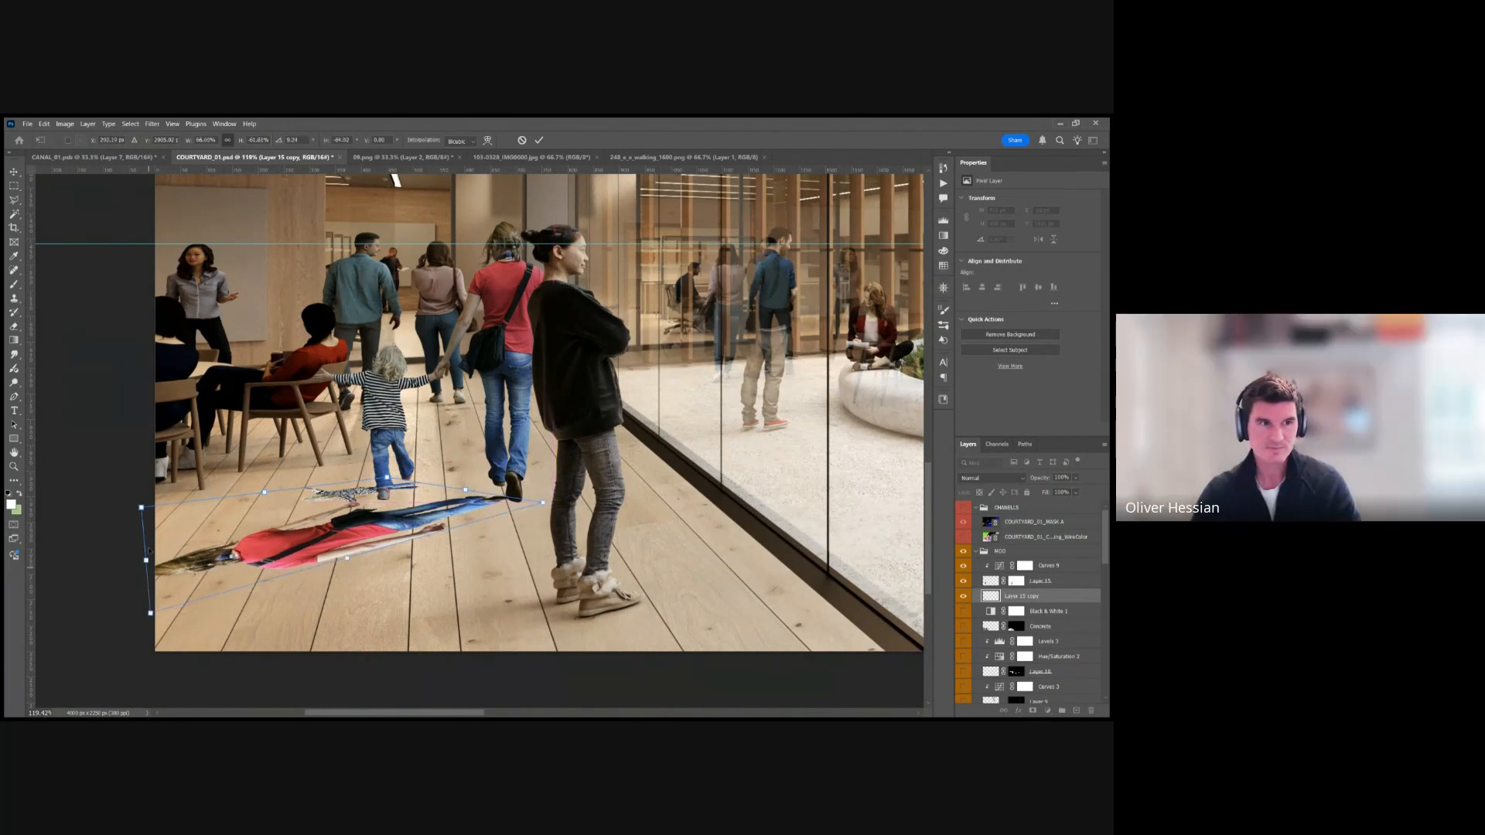
pyautogui.moveTo(142, 509); pyautogui.dragTo(135, 478)
pyautogui.moveTo(150, 613); pyautogui.dragTo(130, 544)
pyautogui.moveTo(387, 477)
pyautogui.mouseDown()
pyautogui.moveTo(422, 481)
pyautogui.moveTo(385, 474)
pyautogui.mouseUp()
pyautogui.moveTo(135, 478); pyautogui.dragTo(53, 502)
pyautogui.moveTo(131, 544); pyautogui.dragTo(122, 550)
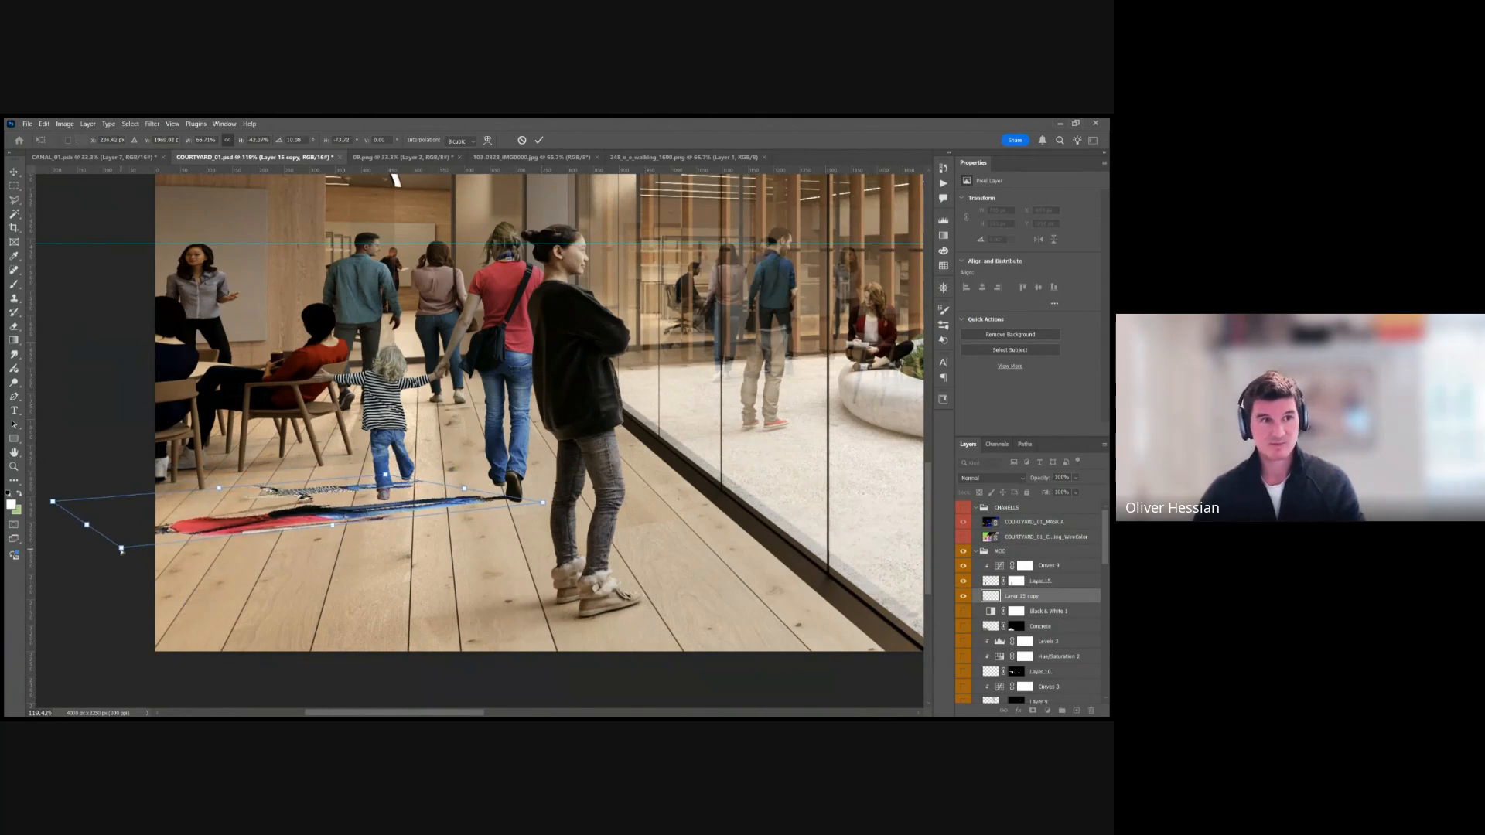
pyautogui.press('Return')
pyautogui.press('z')
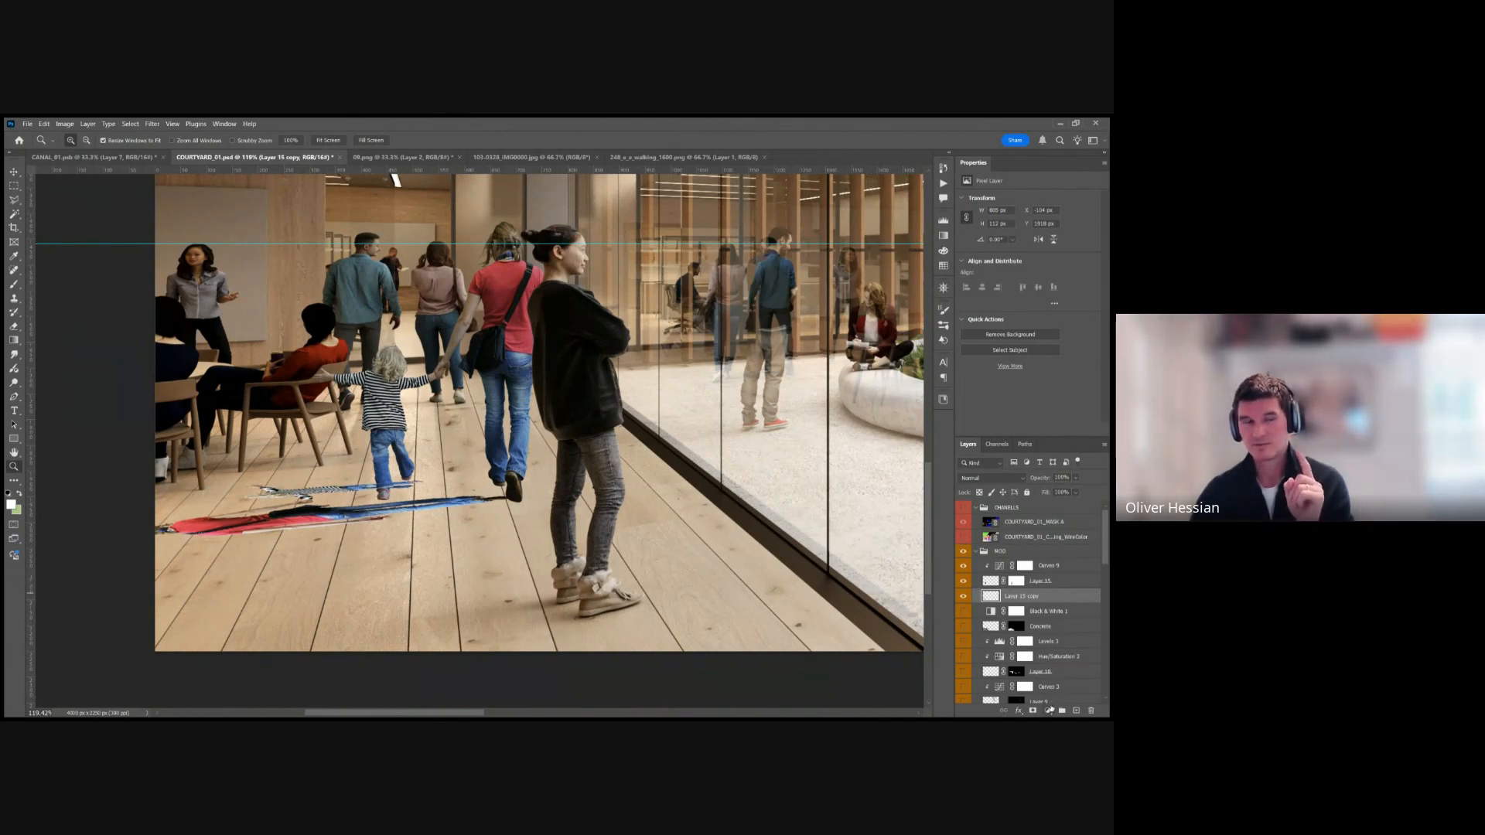
# Clip a Hue/Saturation adjustment to the distorted copy with Saturation at -100 and Lightness at -100.
pyautogui.click(1067, 611)
pyautogui.keyDown('alt'); pyautogui.click(1057, 601); pyautogui.keyUp('alt')
pyautogui.keyDown('alt'); pyautogui.click(1057, 605); pyautogui.keyUp('alt')
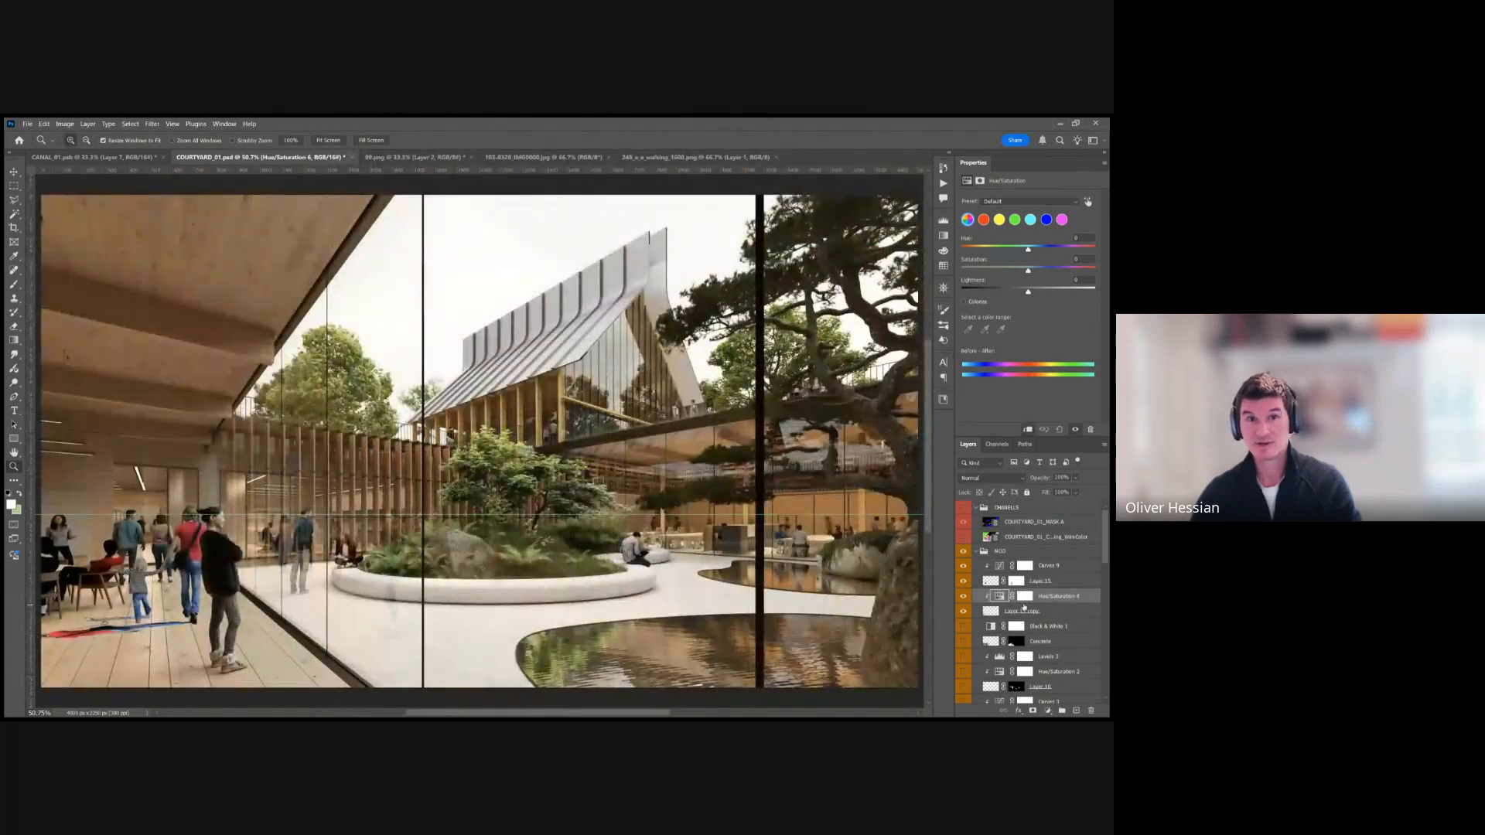
pyautogui.moveTo(1027, 271); pyautogui.dragTo(850, 275)
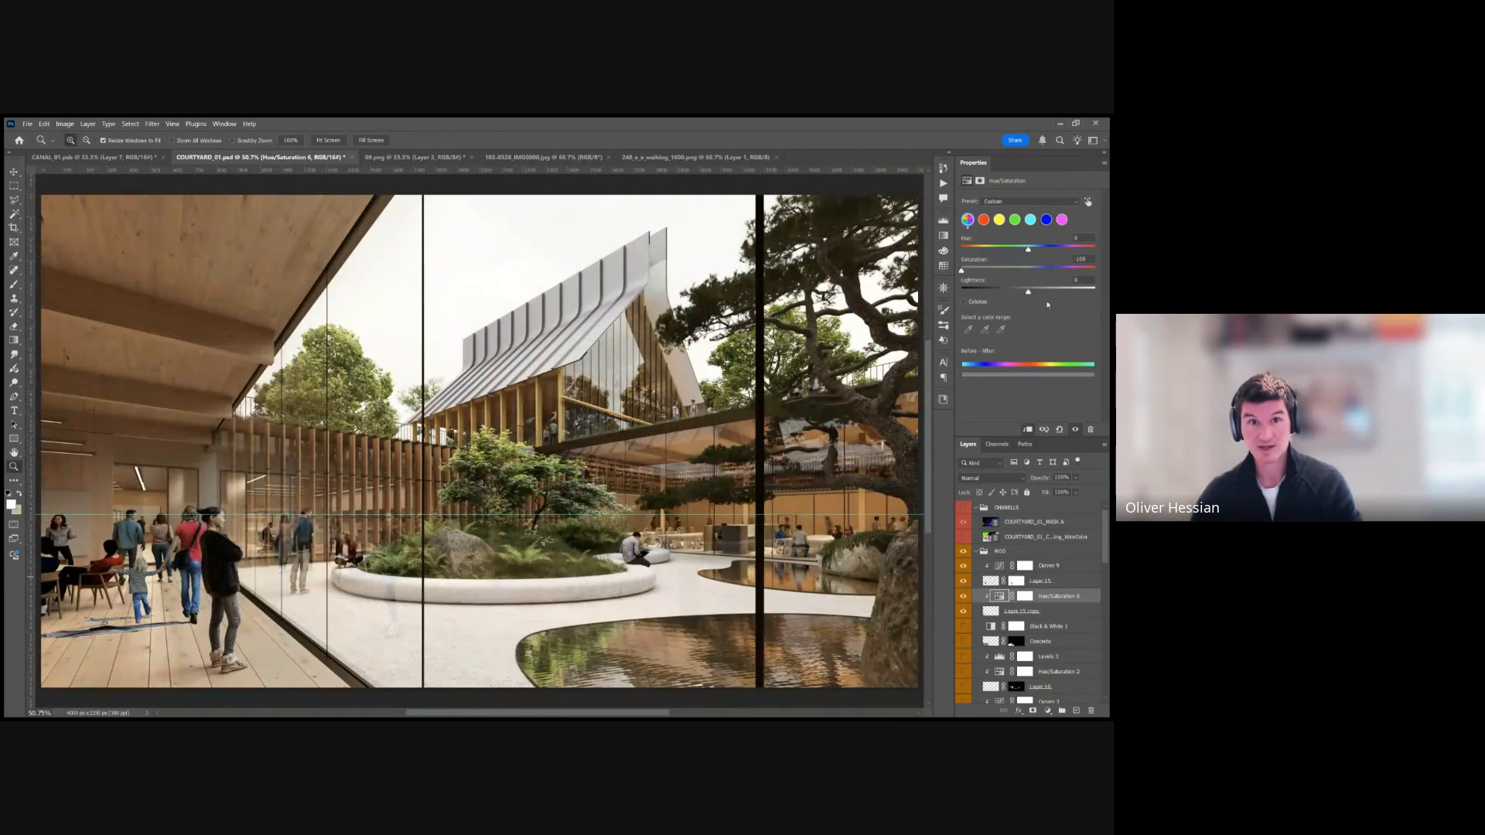
pyautogui.moveTo(996, 293); pyautogui.dragTo(959, 291)
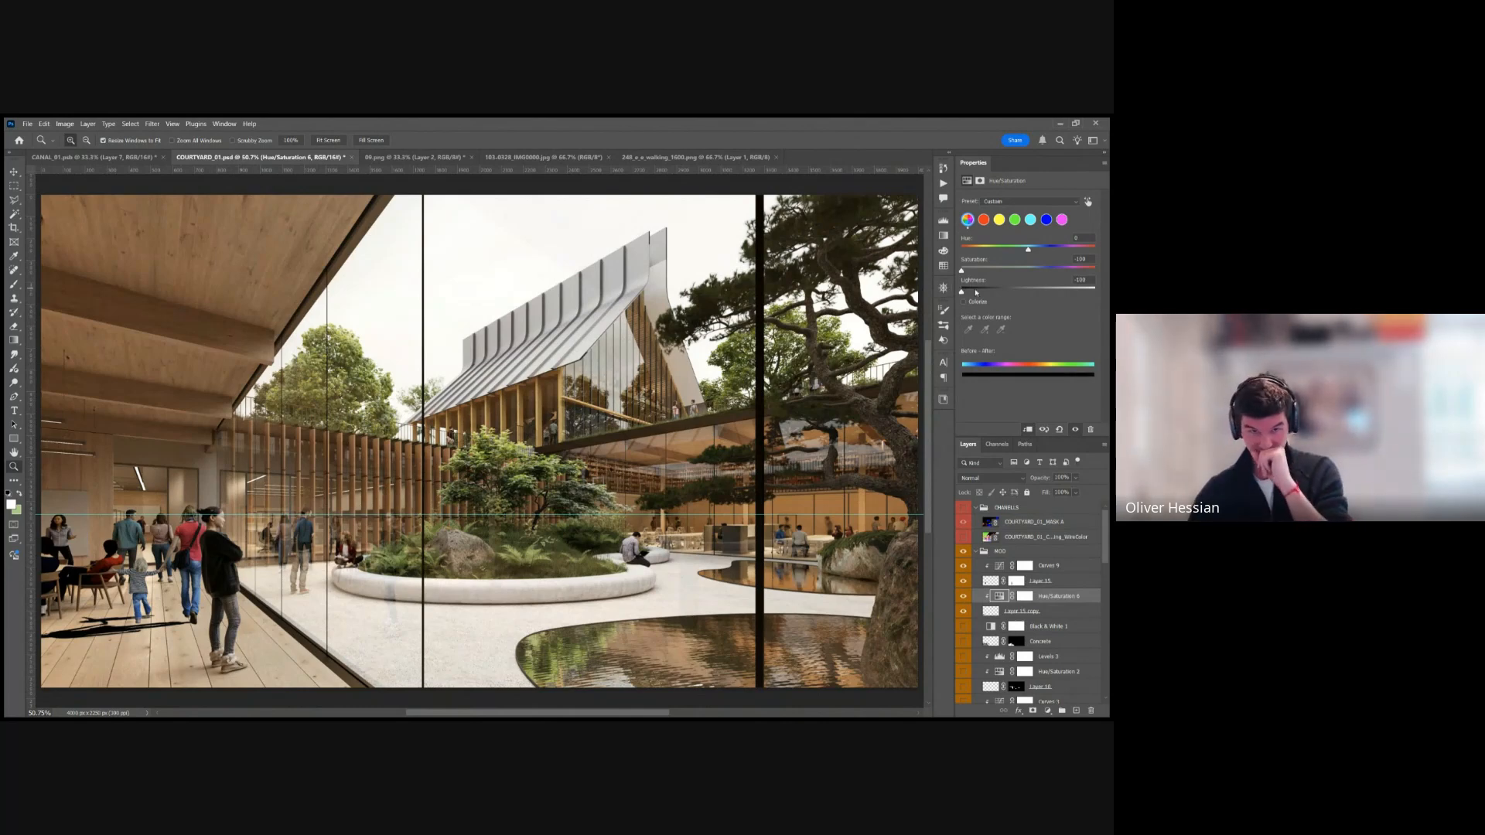
# Clip a second Hue/Saturation adjustment above the first and raise its Lightness to about +42.
pyautogui.click(1055, 612)
pyautogui.keyDown('alt'); pyautogui.click(1062, 604); pyautogui.keyUp('alt')
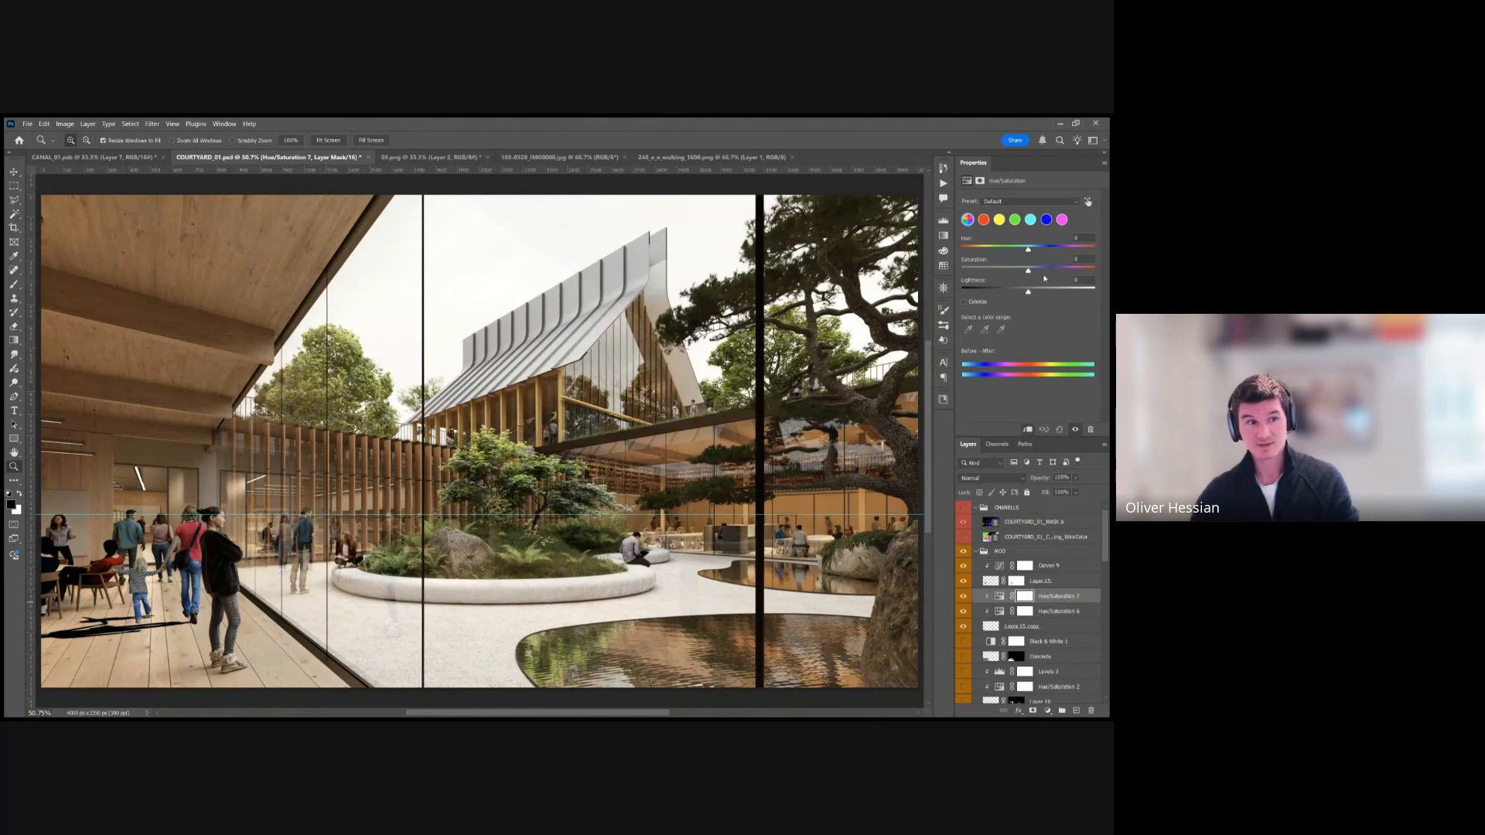
pyautogui.moveTo(1035, 293); pyautogui.dragTo(1059, 297)
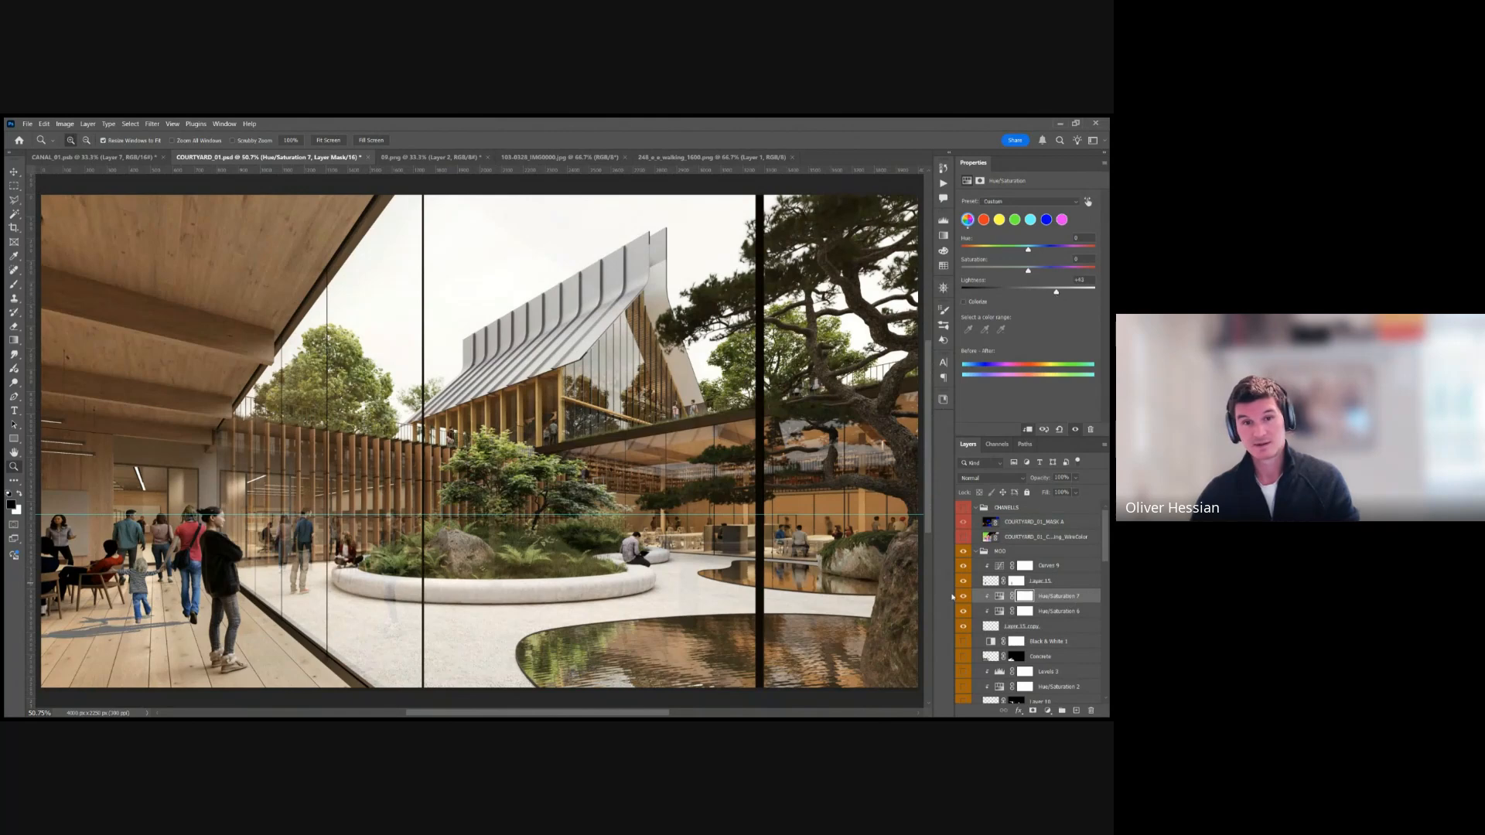
# Soften the edges of the distorted shadow layer with a blur filter, comparing blur strengths.
pyautogui.click(1021, 626)
pyautogui.moveTo(281, 567); pyautogui.dragTo(54, 672)
pyautogui.moveTo(356, 296); pyautogui.dragTo(522, 309)
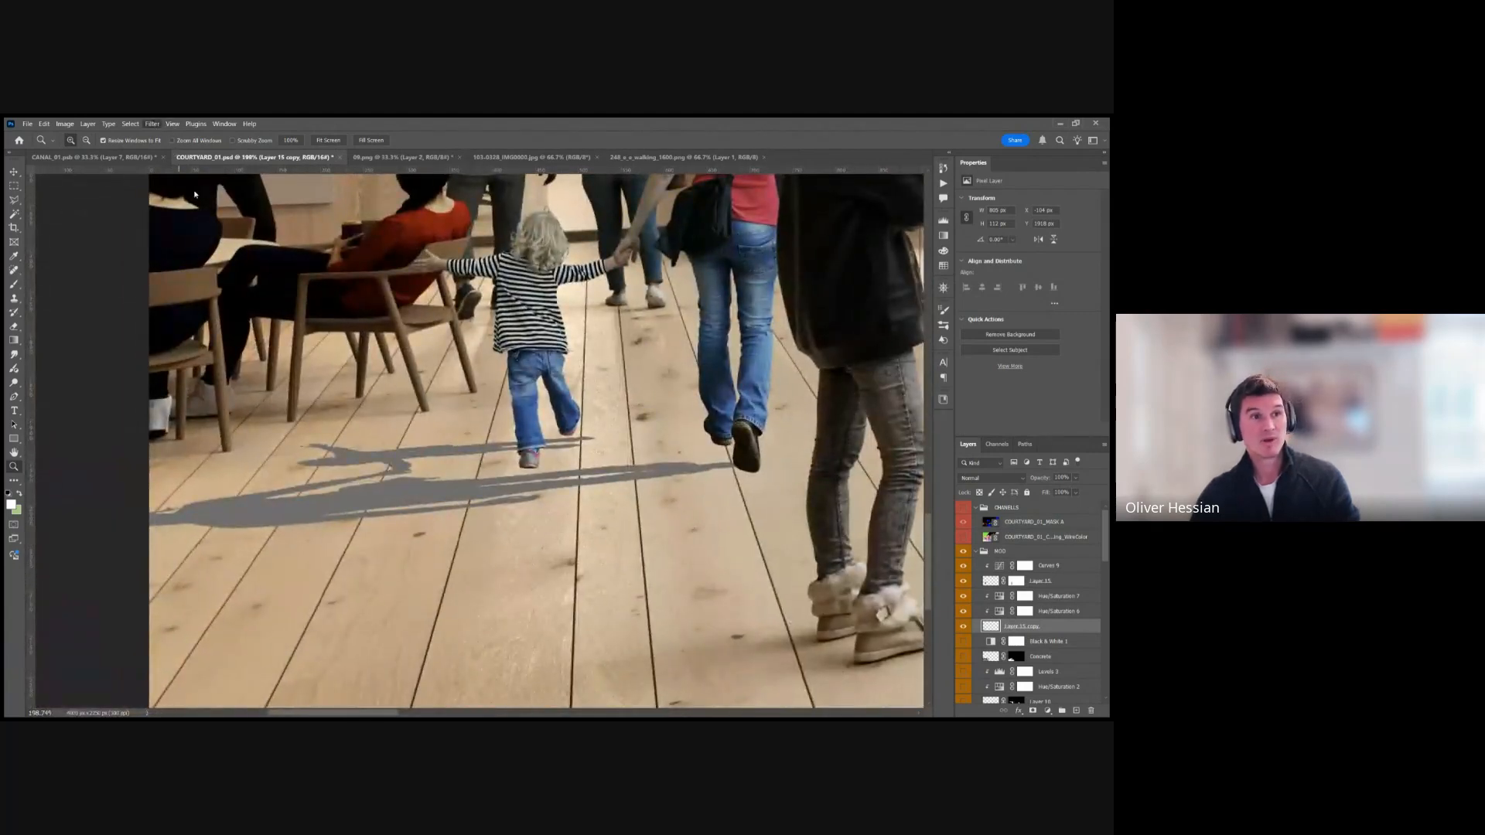
pyautogui.click(316, 286)
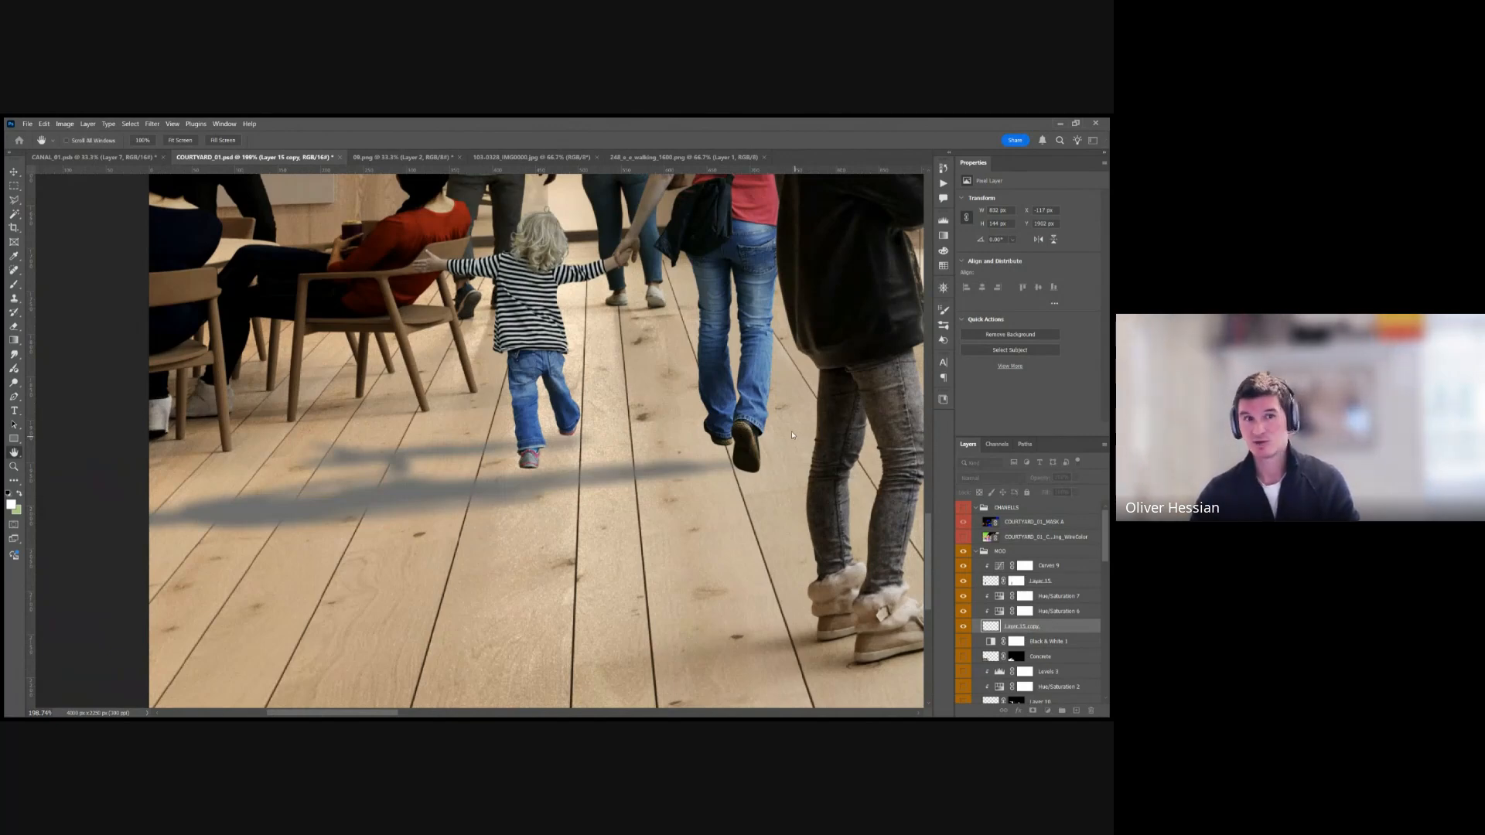
pyautogui.hotkey('ctrl', 'z')
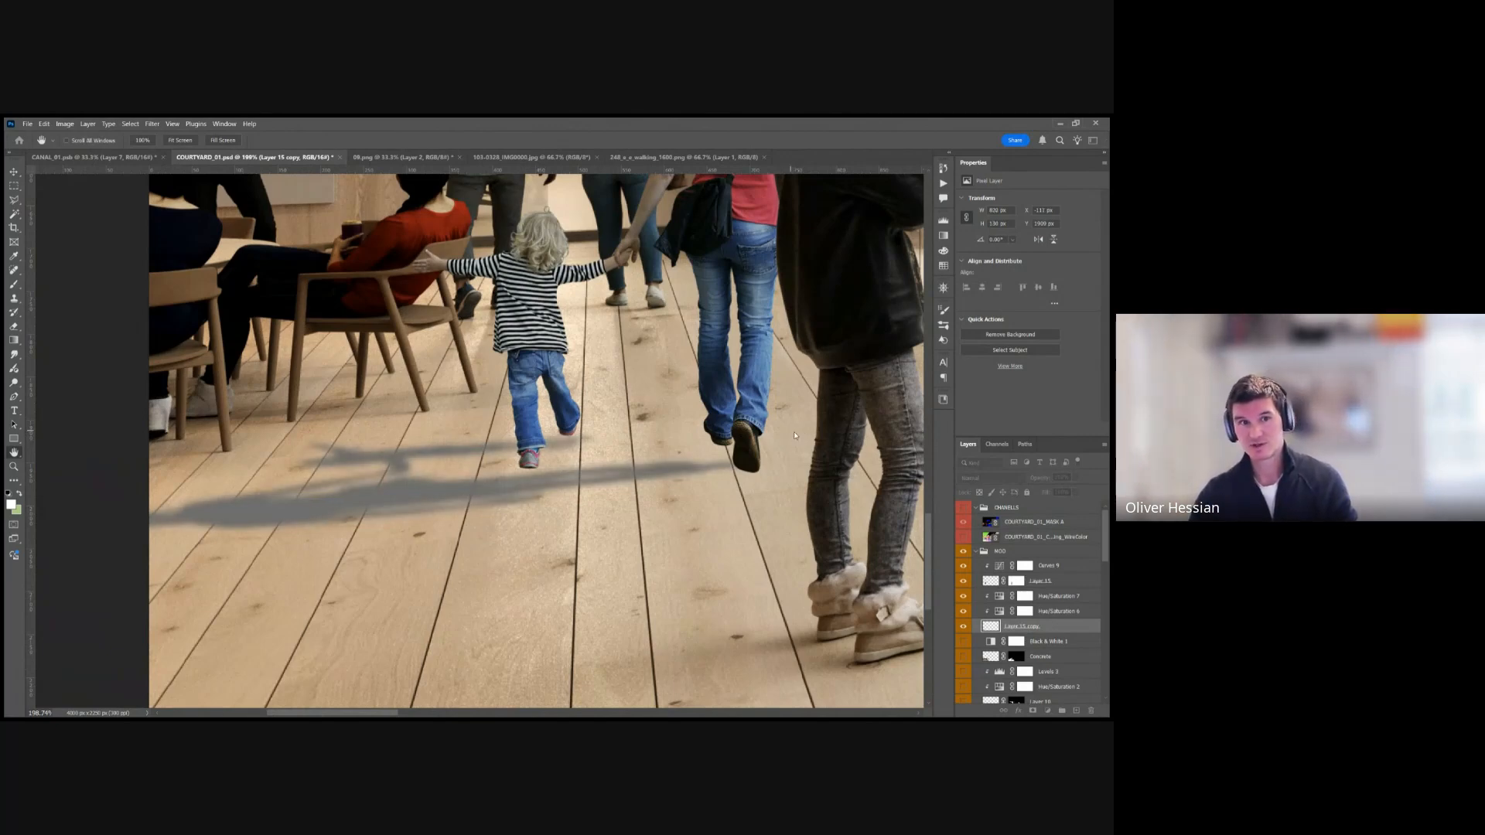
pyautogui.hotkey('ctrl', 'shift', 'z')
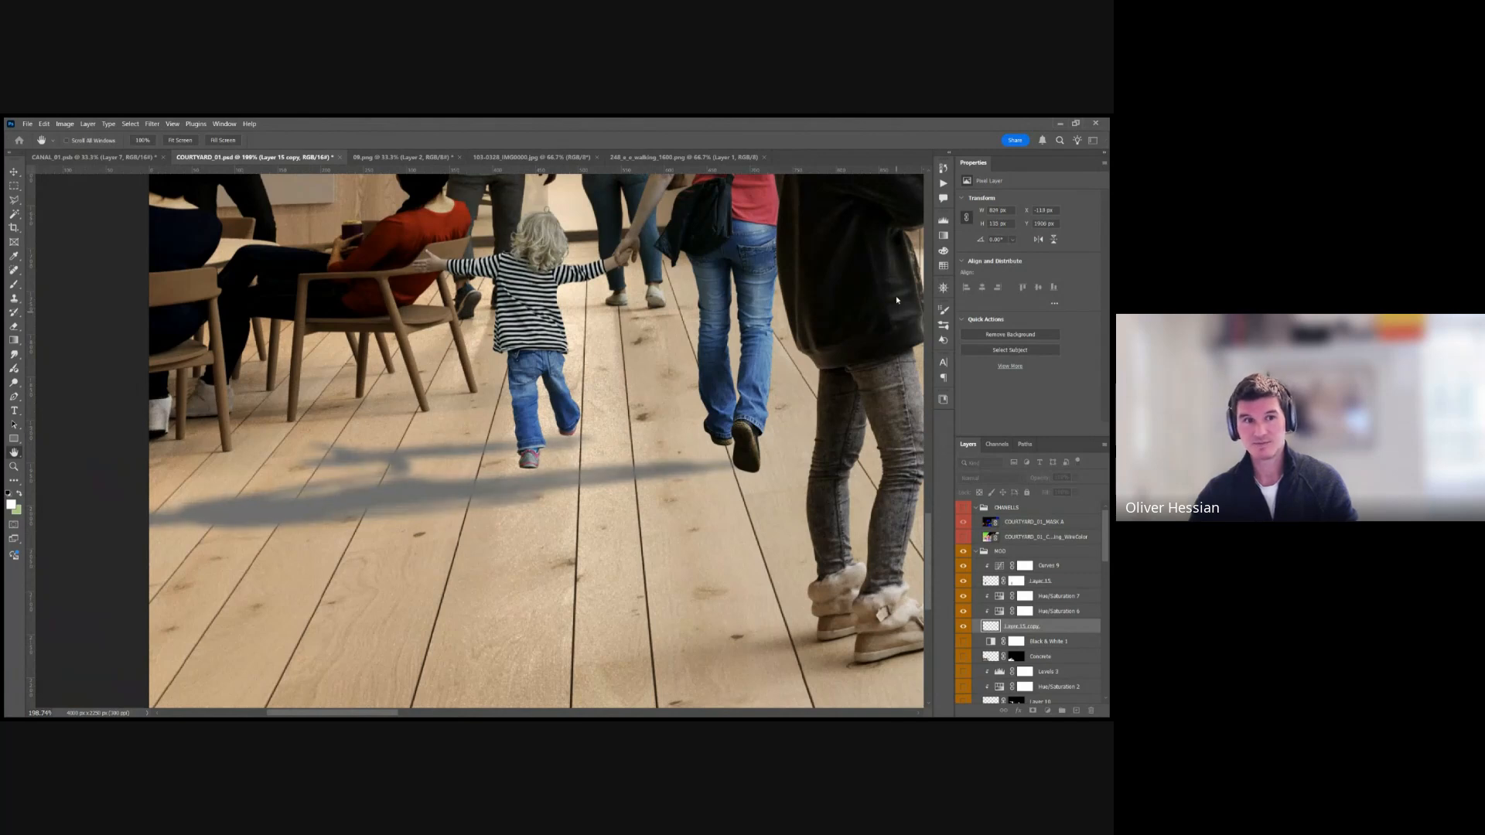
pyautogui.press('z')
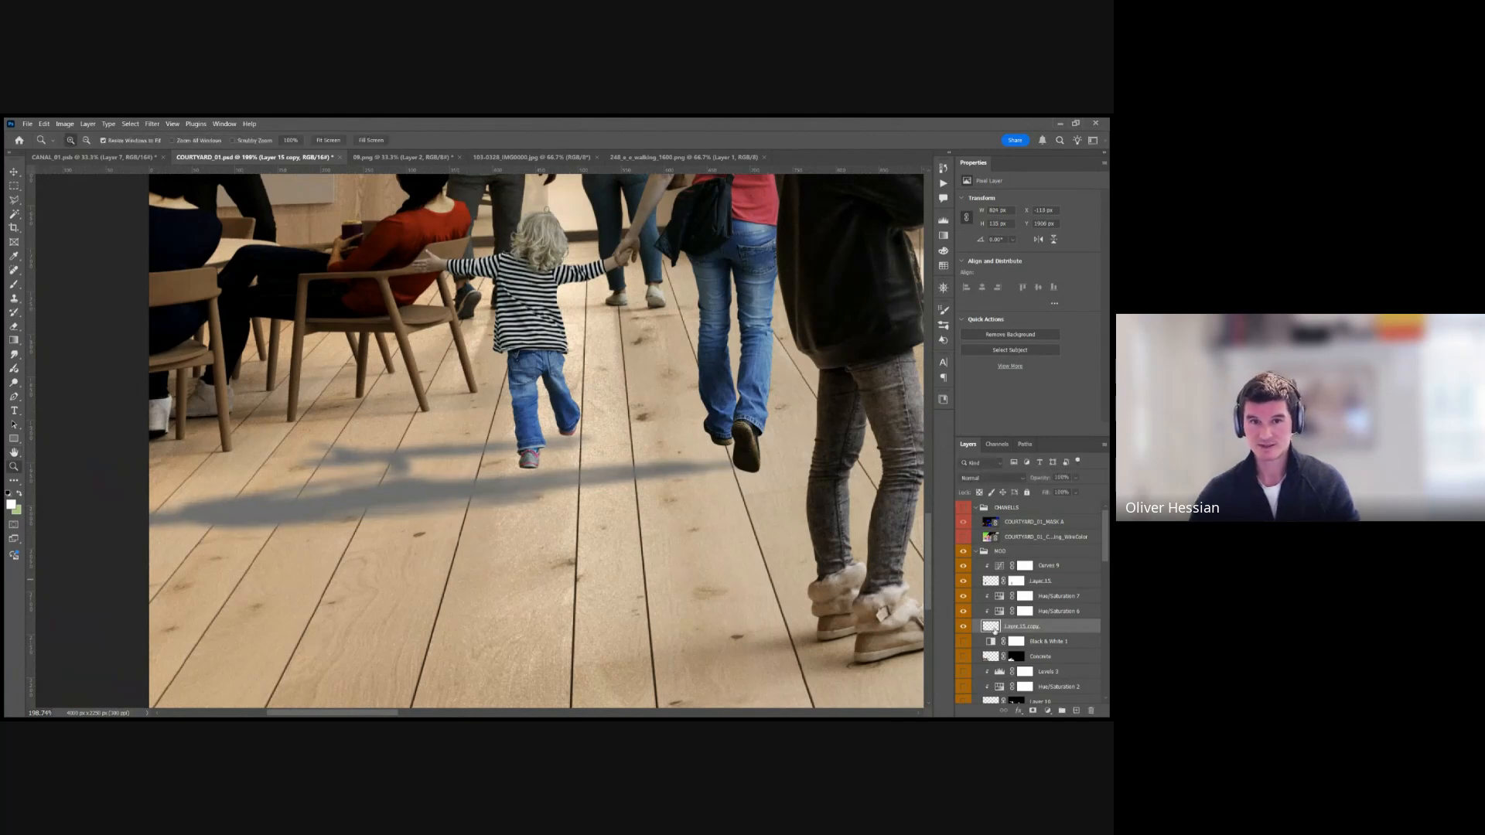
# Set the shadow layer's blend mode to Multiply and add a layer mask to it.
pyautogui.click(1022, 479)
pyautogui.click(1012, 455)
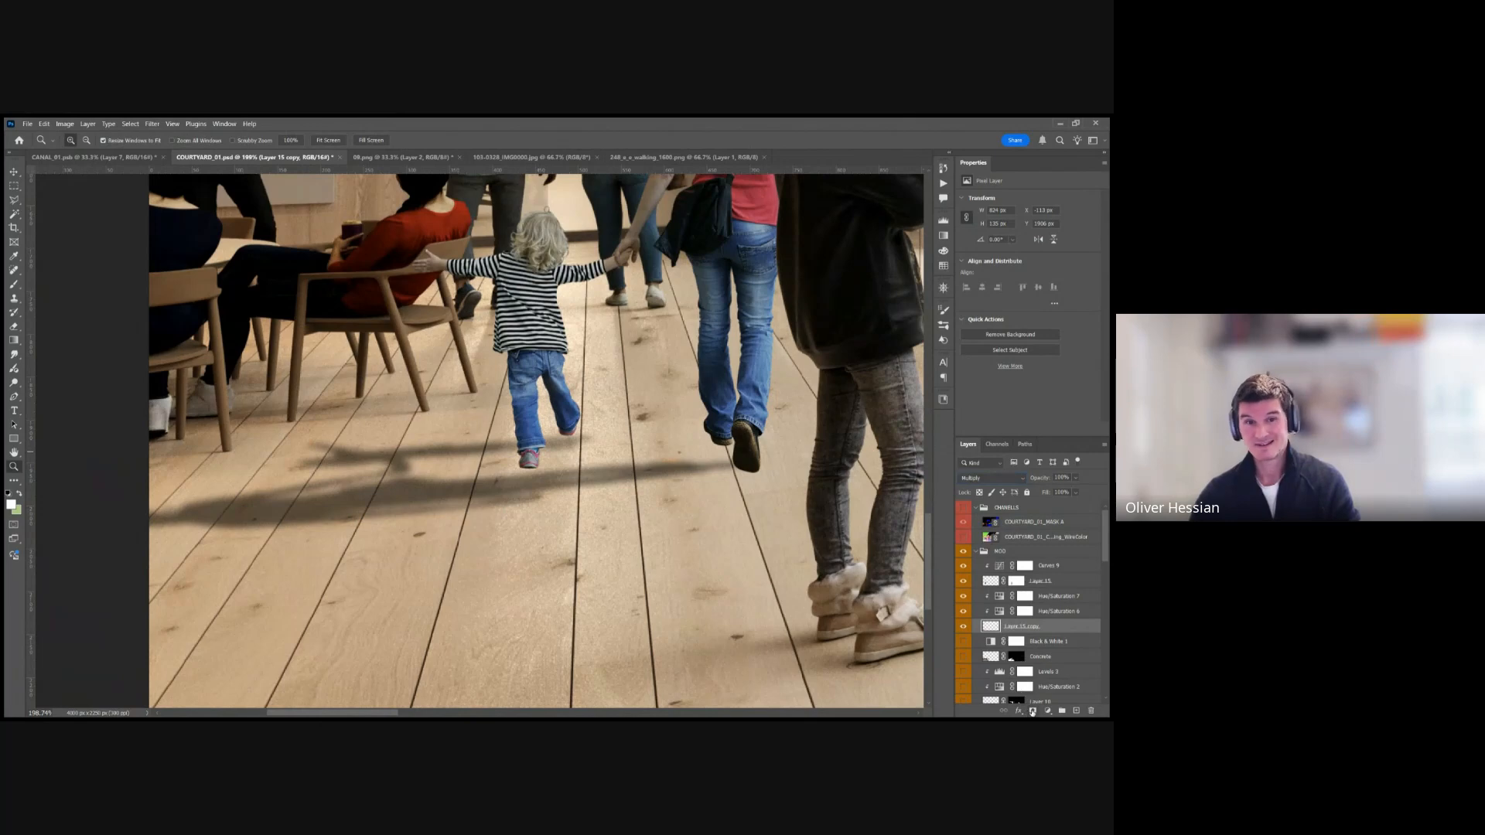
pyautogui.click(1033, 711)
pyautogui.click(1018, 628)
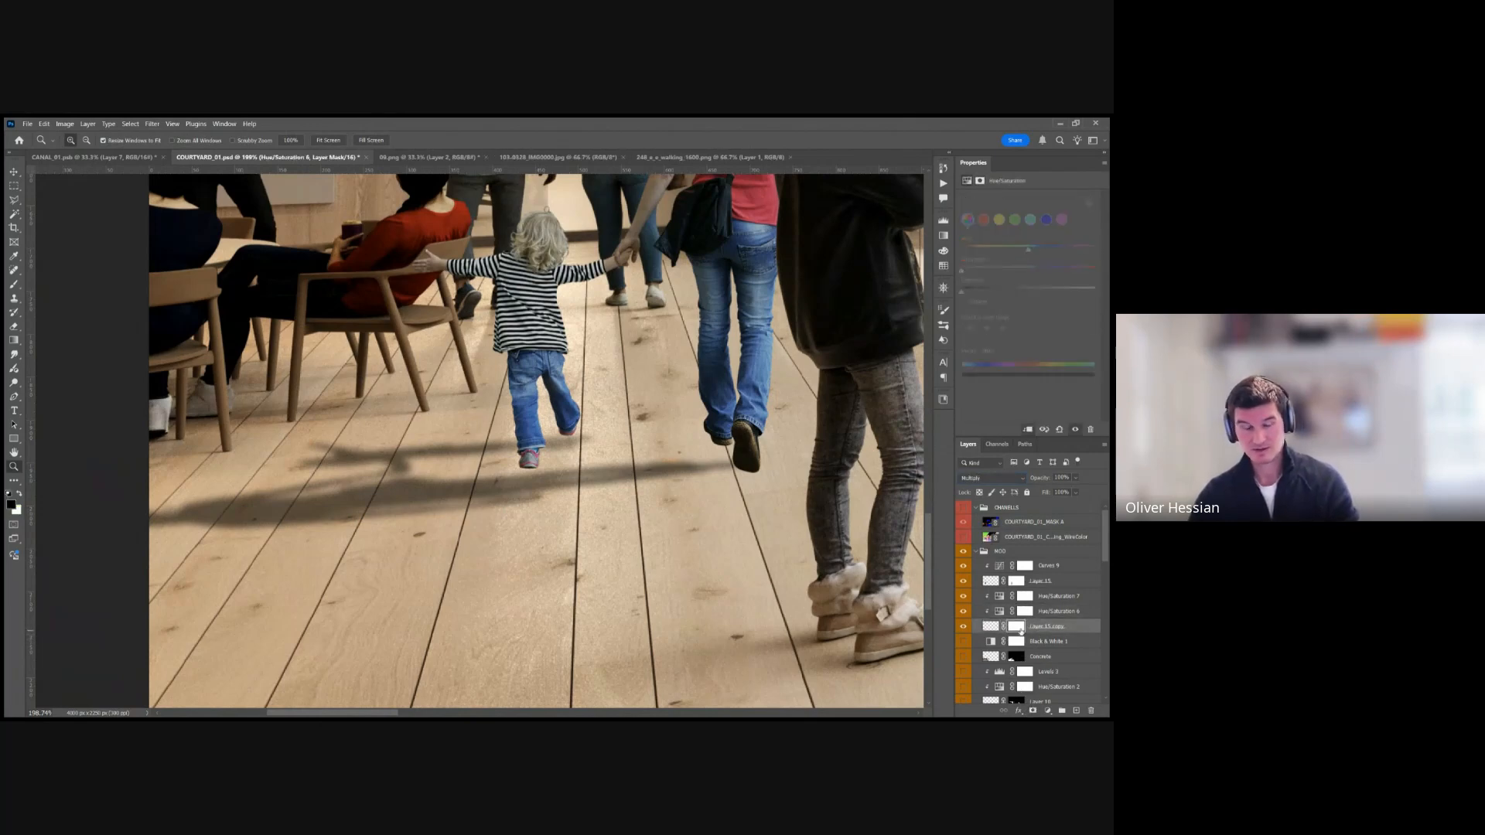
# Fade the cast shadow unevenly on its layer mask using a much larger soft brush, lightening it most away from the feet.
pyautogui.press('b')
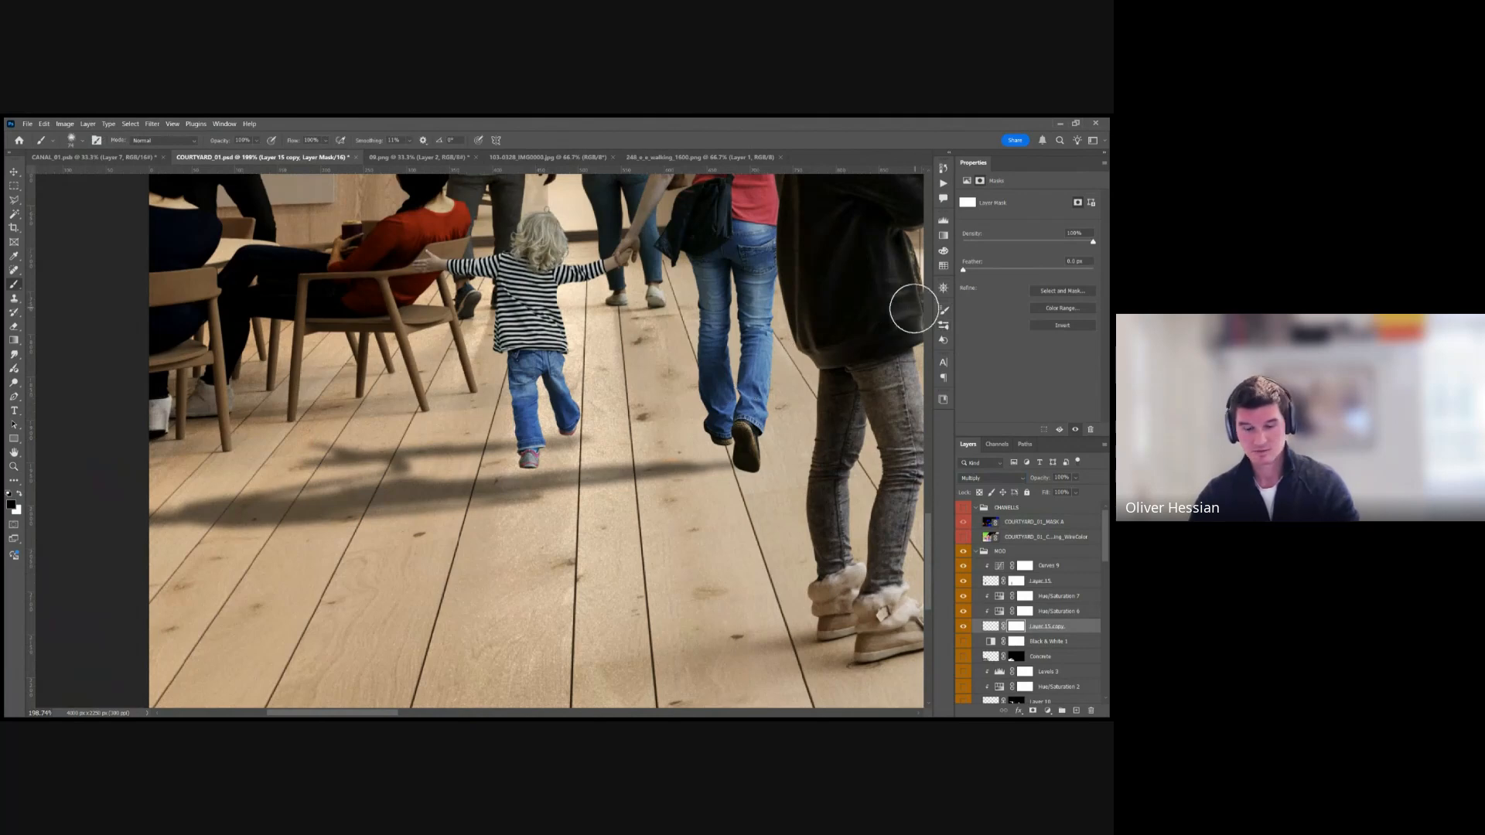
pyautogui.press(']')
pyautogui.press(']')
pyautogui.press(']')
pyautogui.press(']')
pyautogui.press(']')
pyautogui.press(']')
pyautogui.press(']')
pyautogui.press(']')
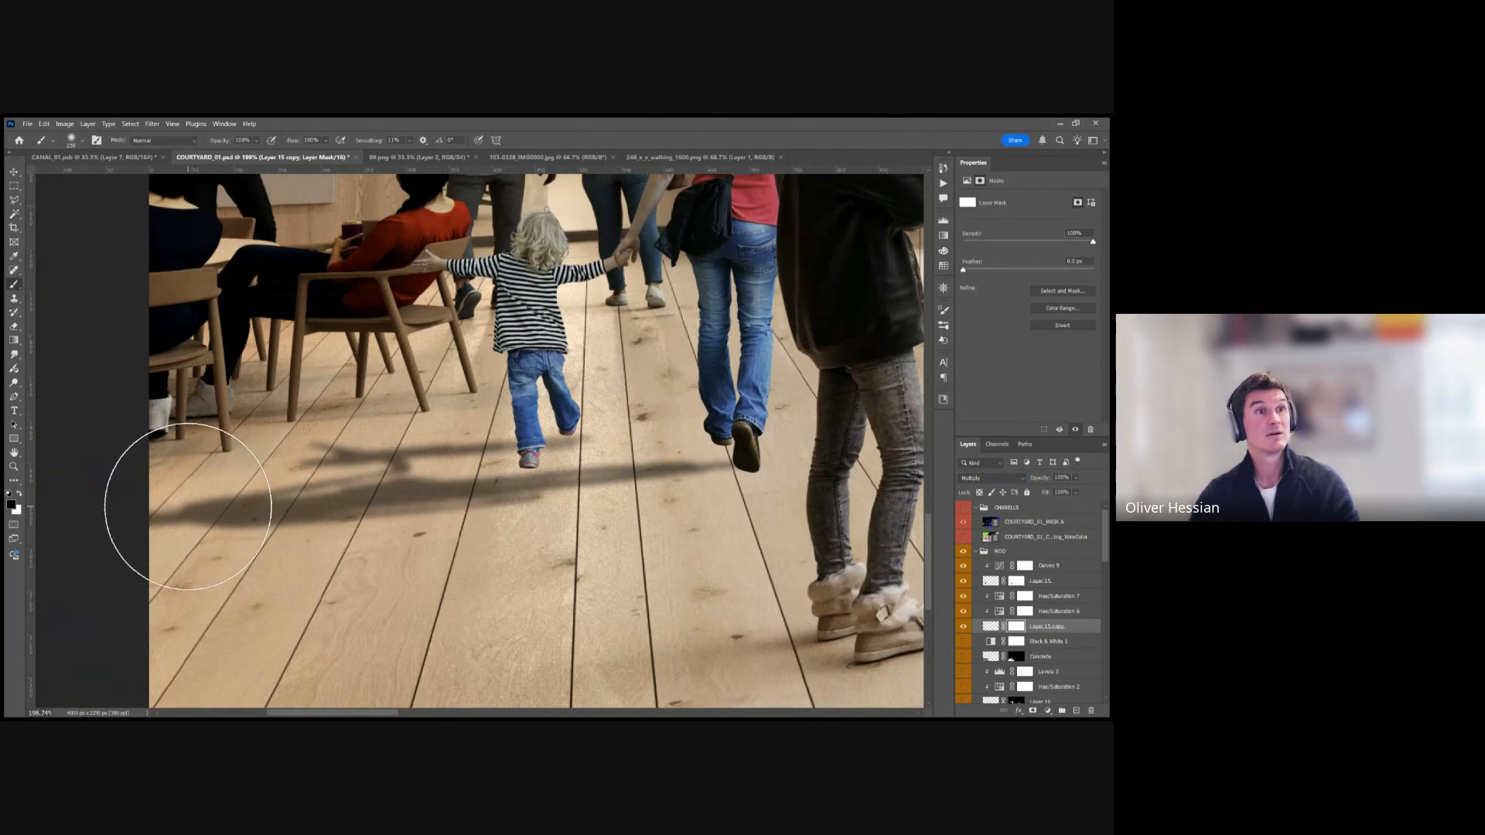
pyautogui.moveTo(188, 506)
pyautogui.mouseDown()
pyautogui.moveTo(341, 495)
pyautogui.moveTo(191, 490)
pyautogui.moveTo(503, 462)
pyautogui.moveTo(448, 482)
pyautogui.moveTo(520, 495)
pyautogui.mouseUp()
pyautogui.press('x')
pyautogui.moveTo(530, 457)
pyautogui.mouseDown()
pyautogui.moveTo(422, 478)
pyautogui.moveTo(548, 481)
pyautogui.moveTo(186, 528)
pyautogui.mouseUp()
pyautogui.press('x')
pyautogui.moveTo(696, 457); pyautogui.dragTo(665, 464)
pyautogui.press('v')
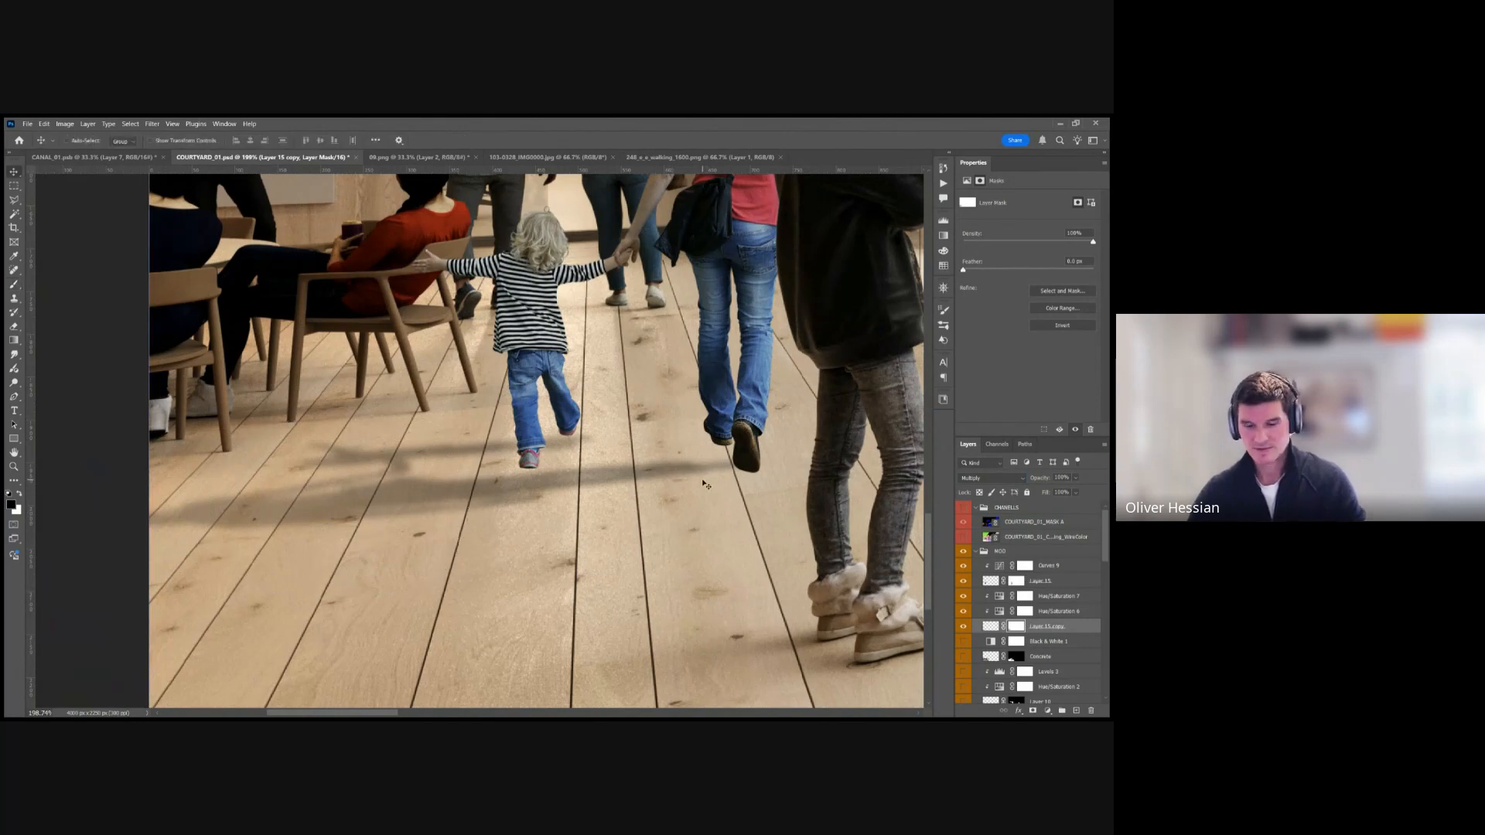
# Hide the distorted shadow layer and add an empty layer directly beneath the woman-and-child layer.
pyautogui.hotkey('ctrl', '1')
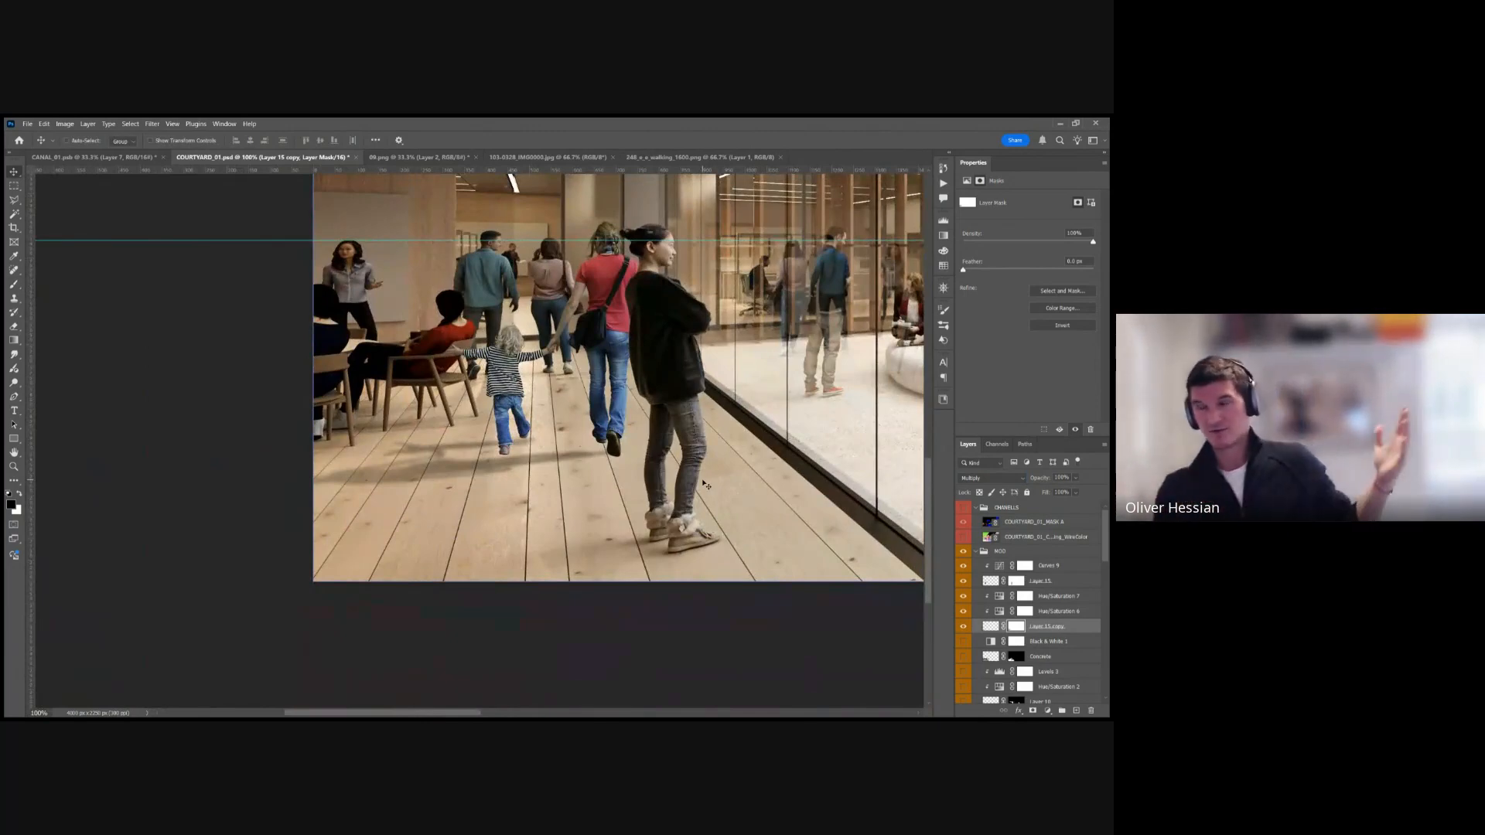
pyautogui.click(963, 627)
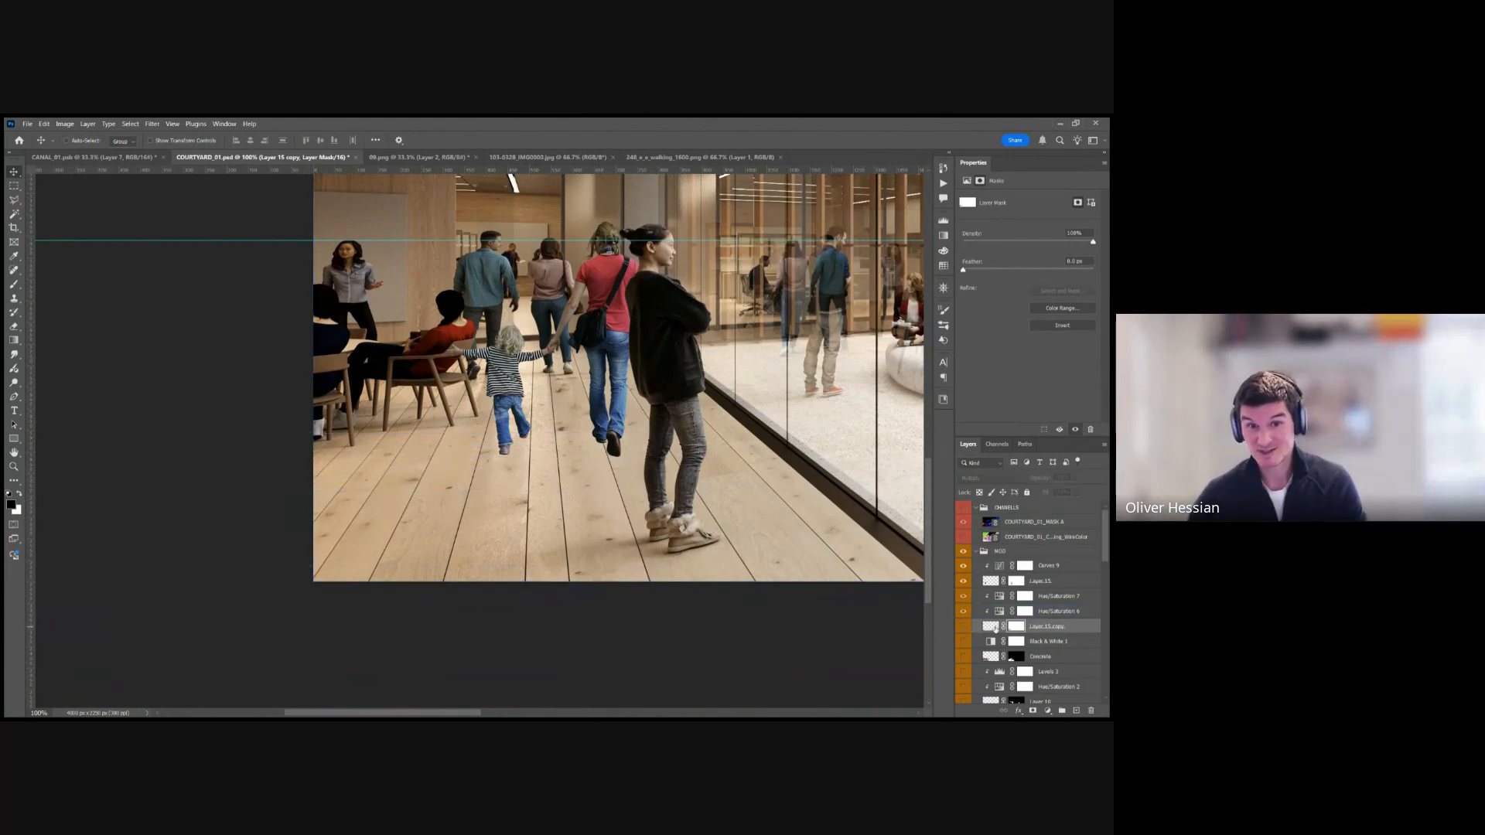
pyautogui.click(1056, 597)
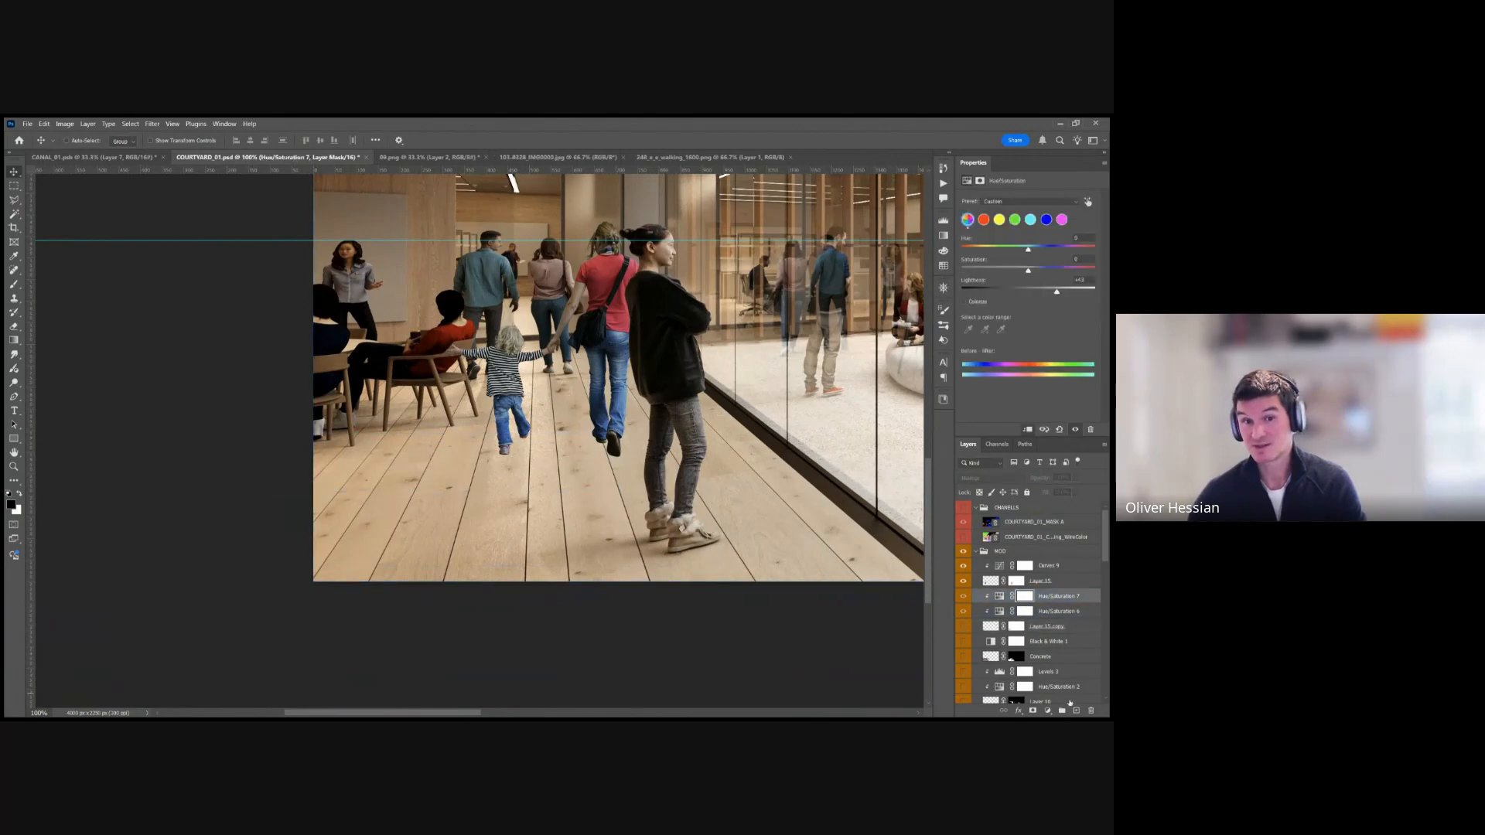
pyautogui.hotkey('ctrl', 'shift', 'alt', 'n')
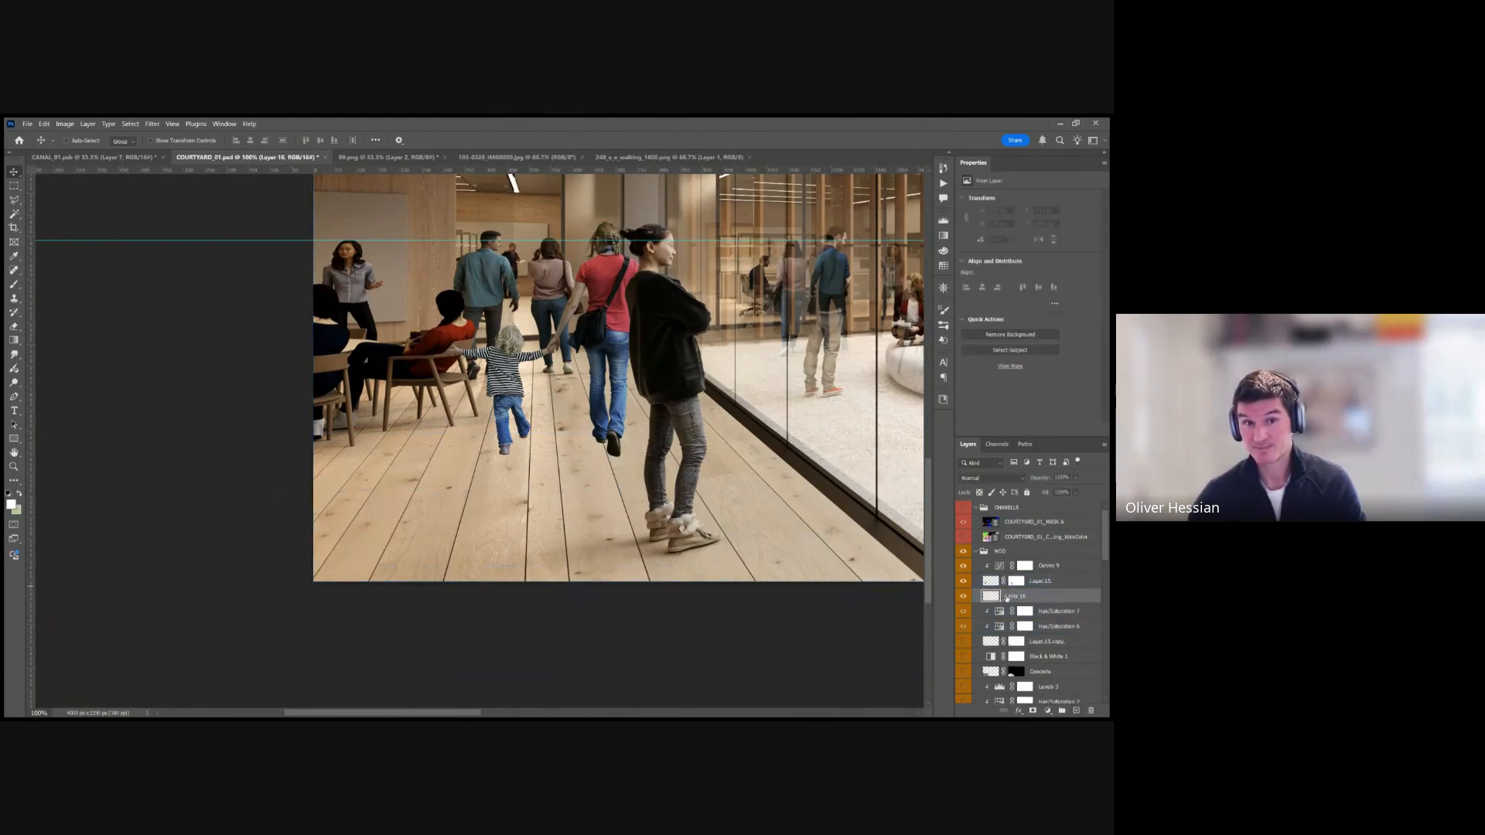
# Group the empty layer with the woman-and-child layer and its curves adjustment, naming the group "Mother and Child".
pyautogui.keyDown('shift'); pyautogui.click(1073, 566); pyautogui.keyUp('shift')
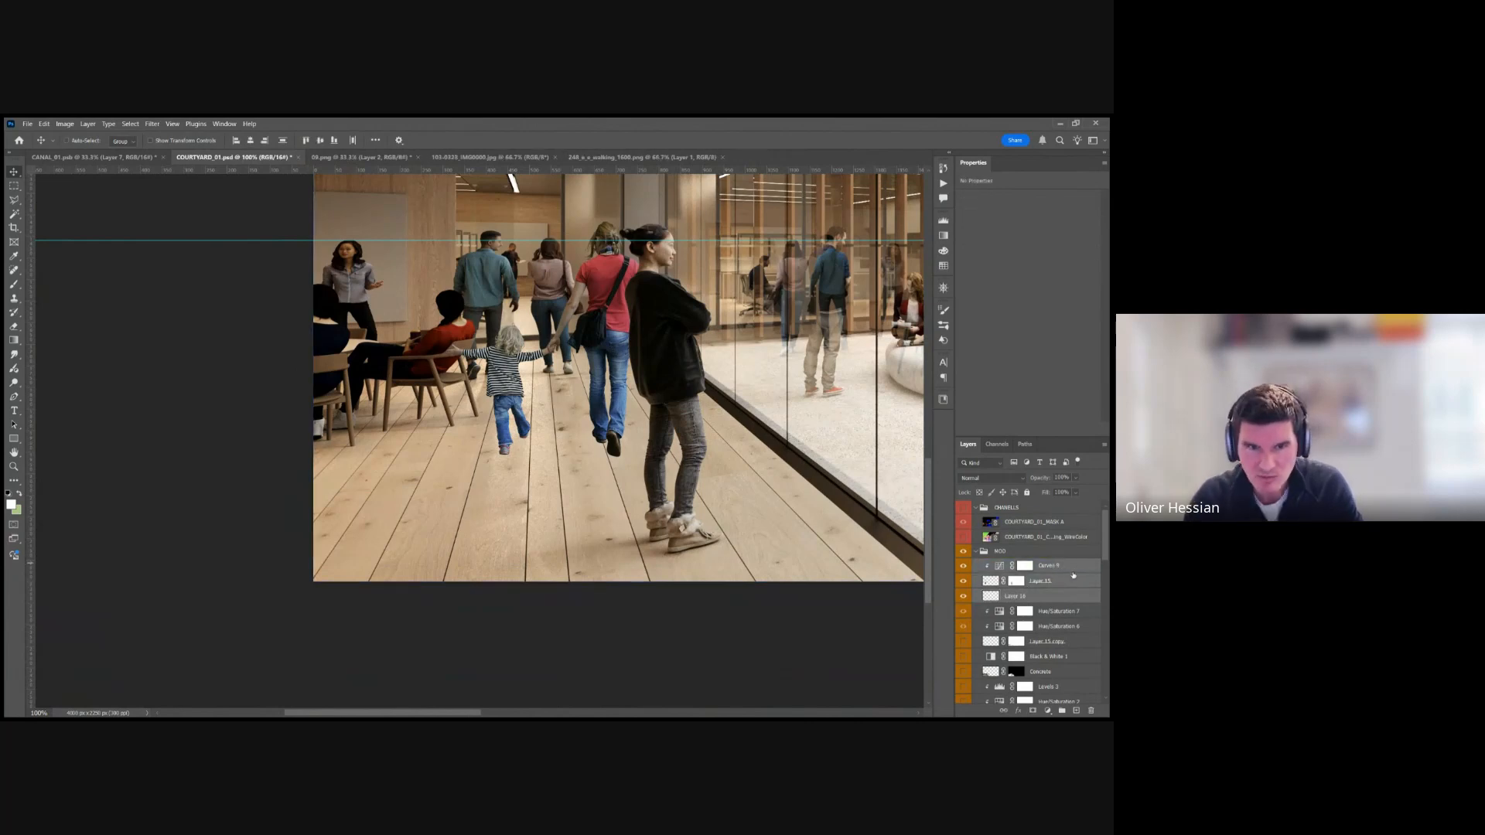
pyautogui.hotkey('ctrl', 'g')
pyautogui.doubleClick(1010, 564)
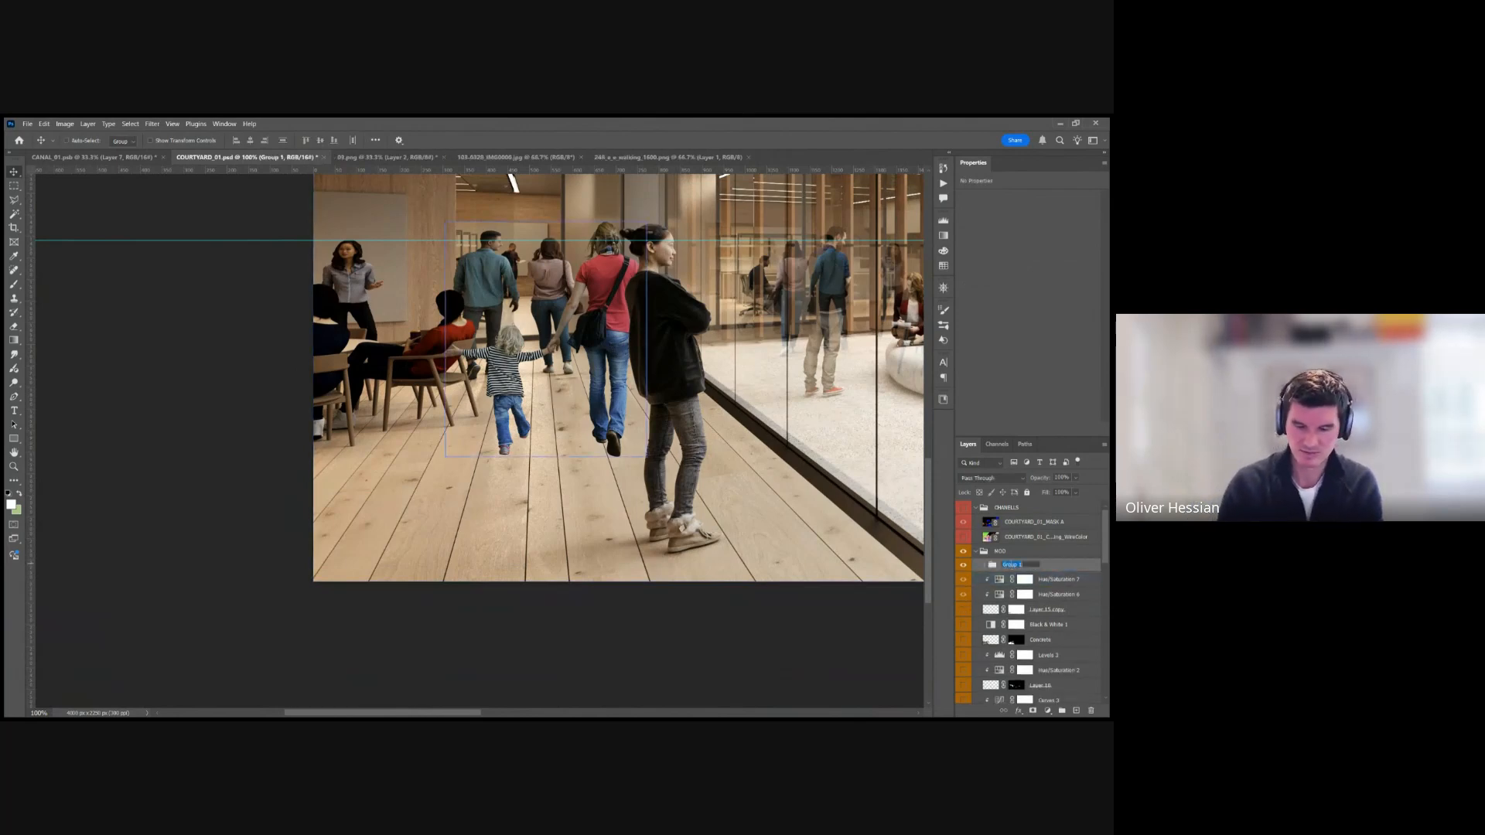
pyautogui.write('H')
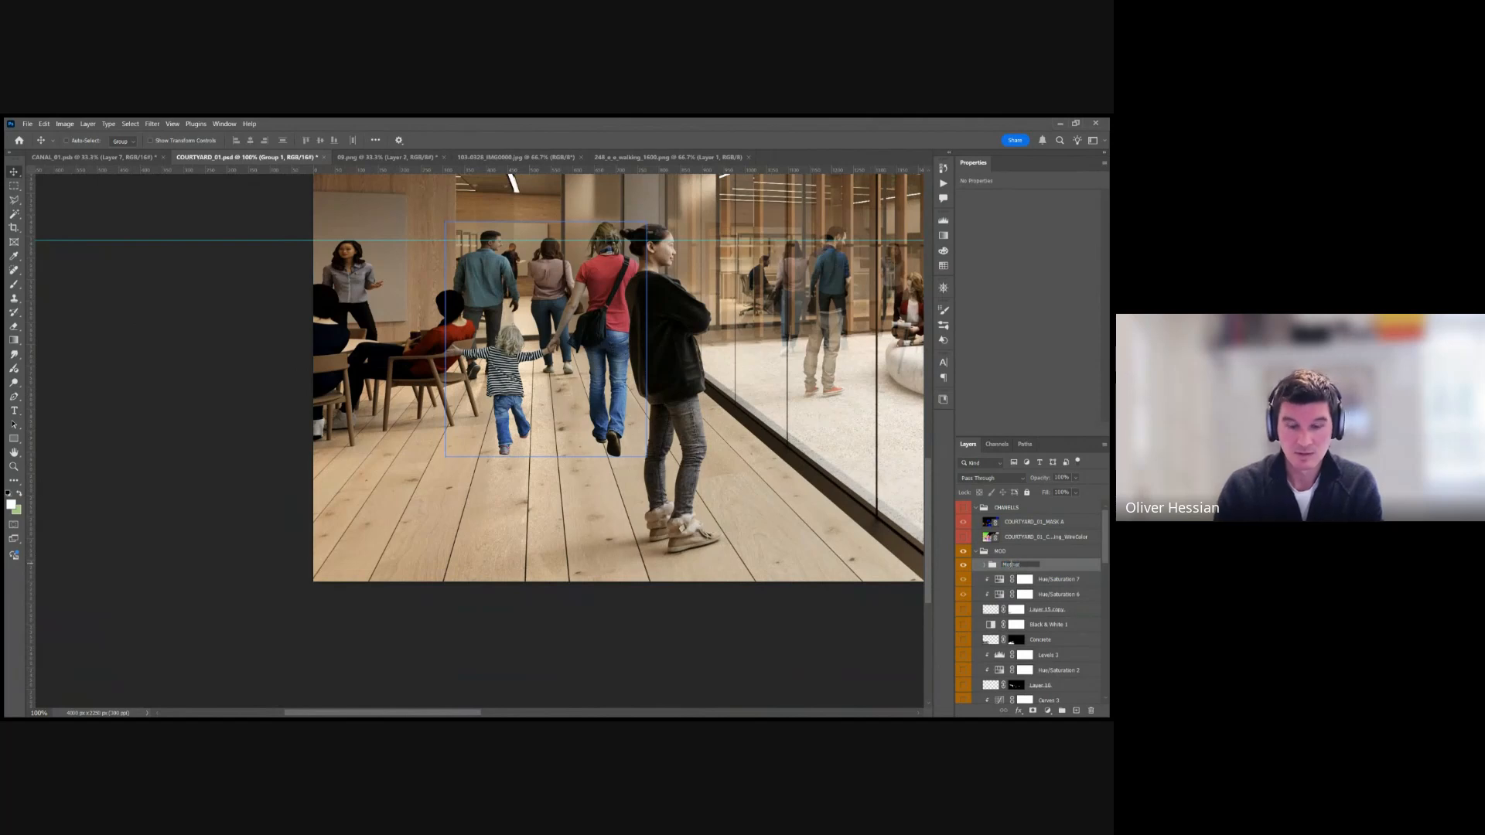
pyautogui.write('other and Child')
pyautogui.press('Return')
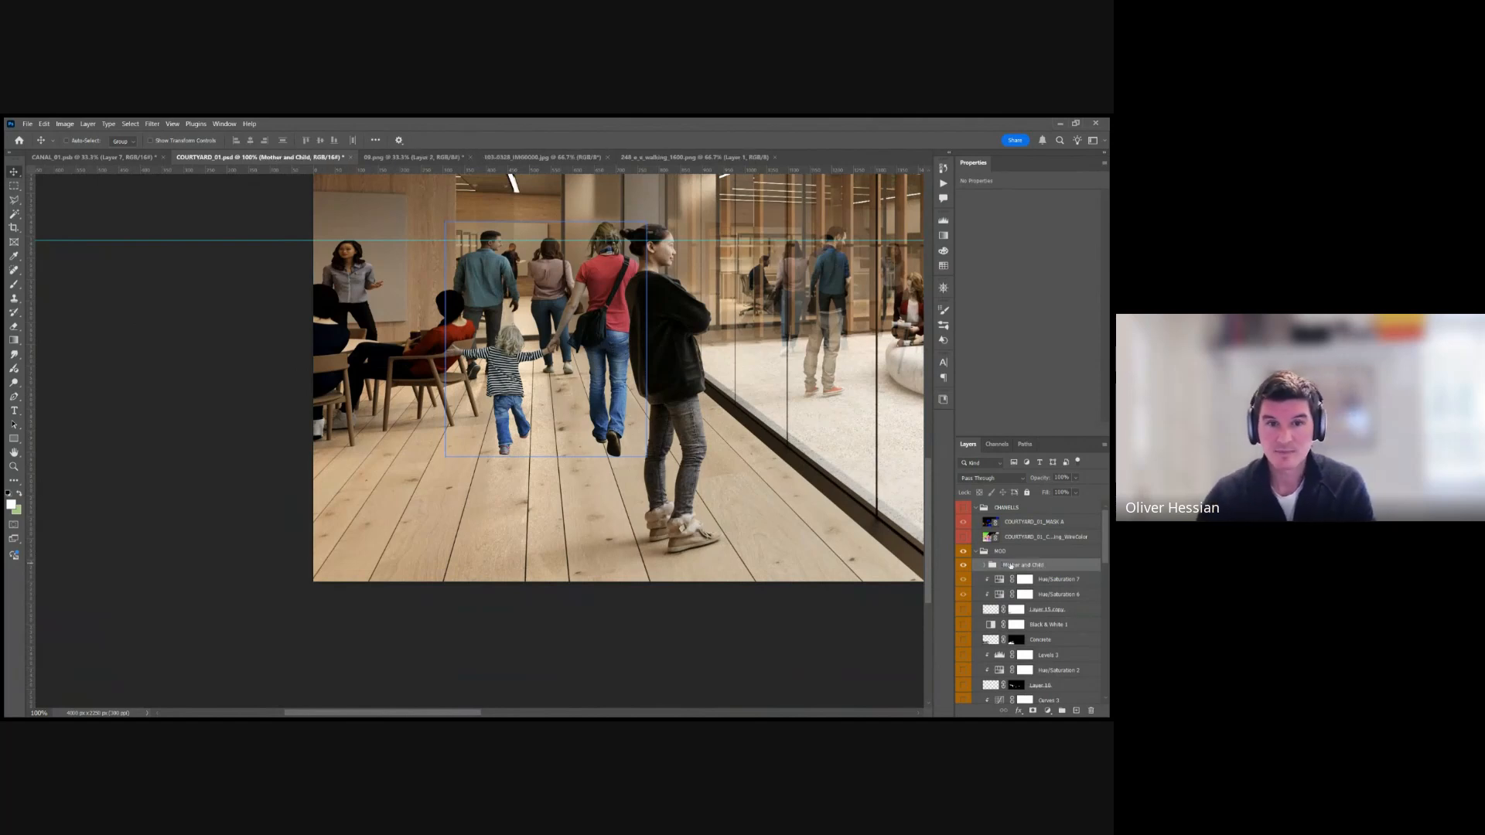
# Paint soft contact shadows around the woman's and child's feet on the group's empty layer, using a small brush at 30% opacity.
pyautogui.click(981, 564)
pyautogui.click(1044, 597)
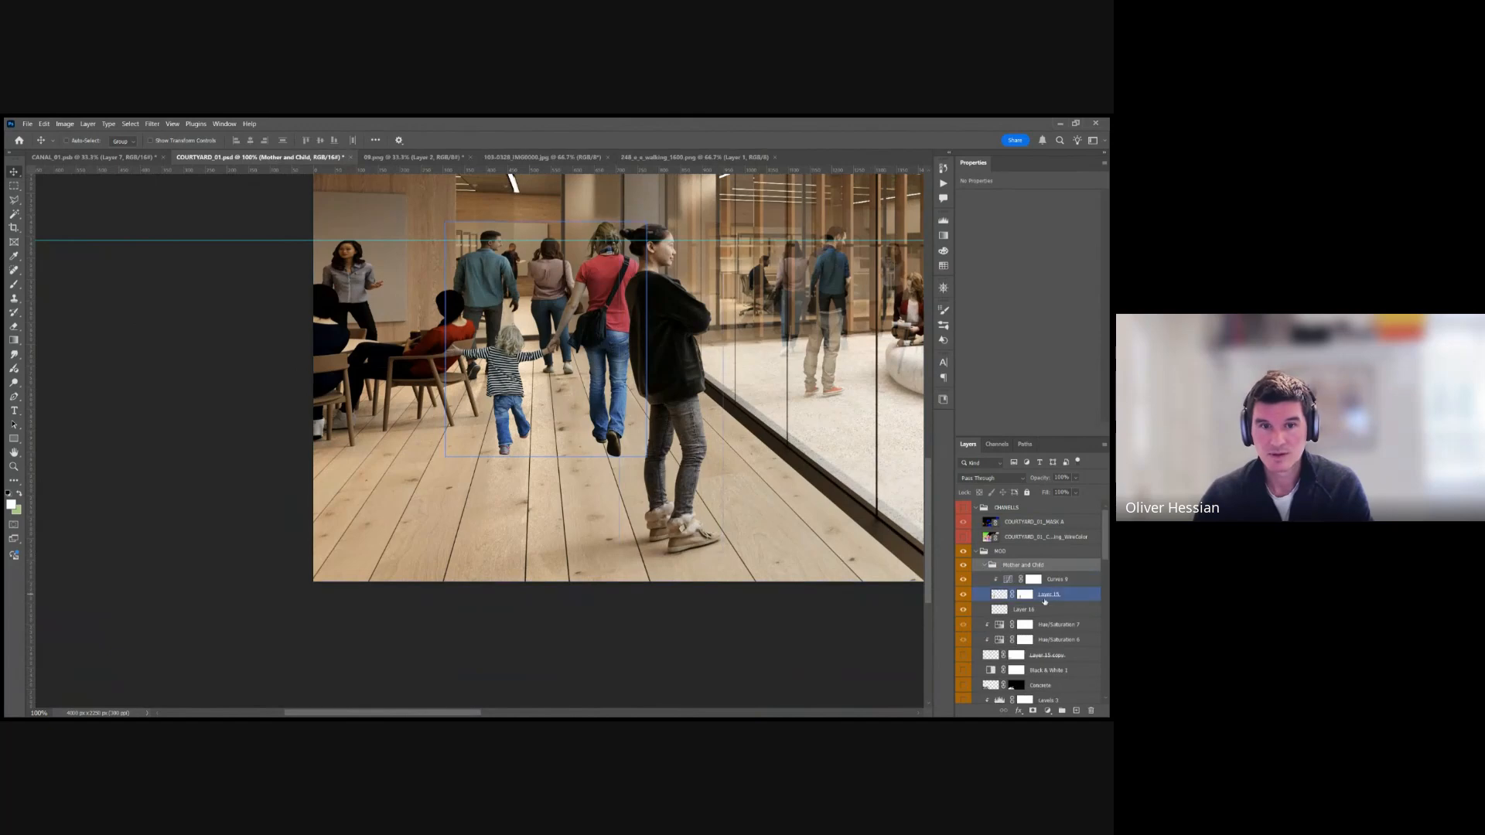
pyautogui.click(1004, 611)
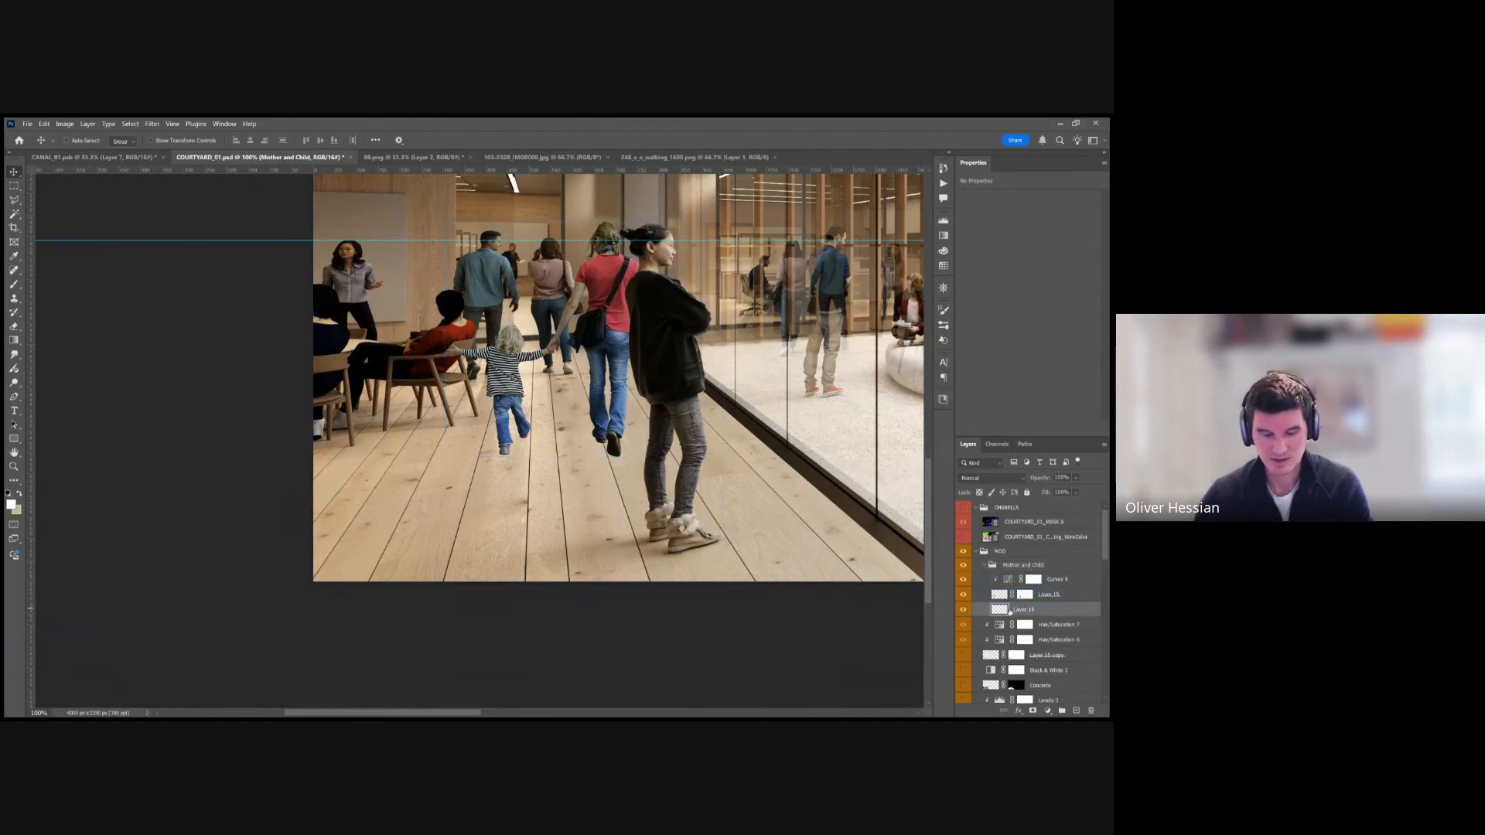
pyautogui.press('b')
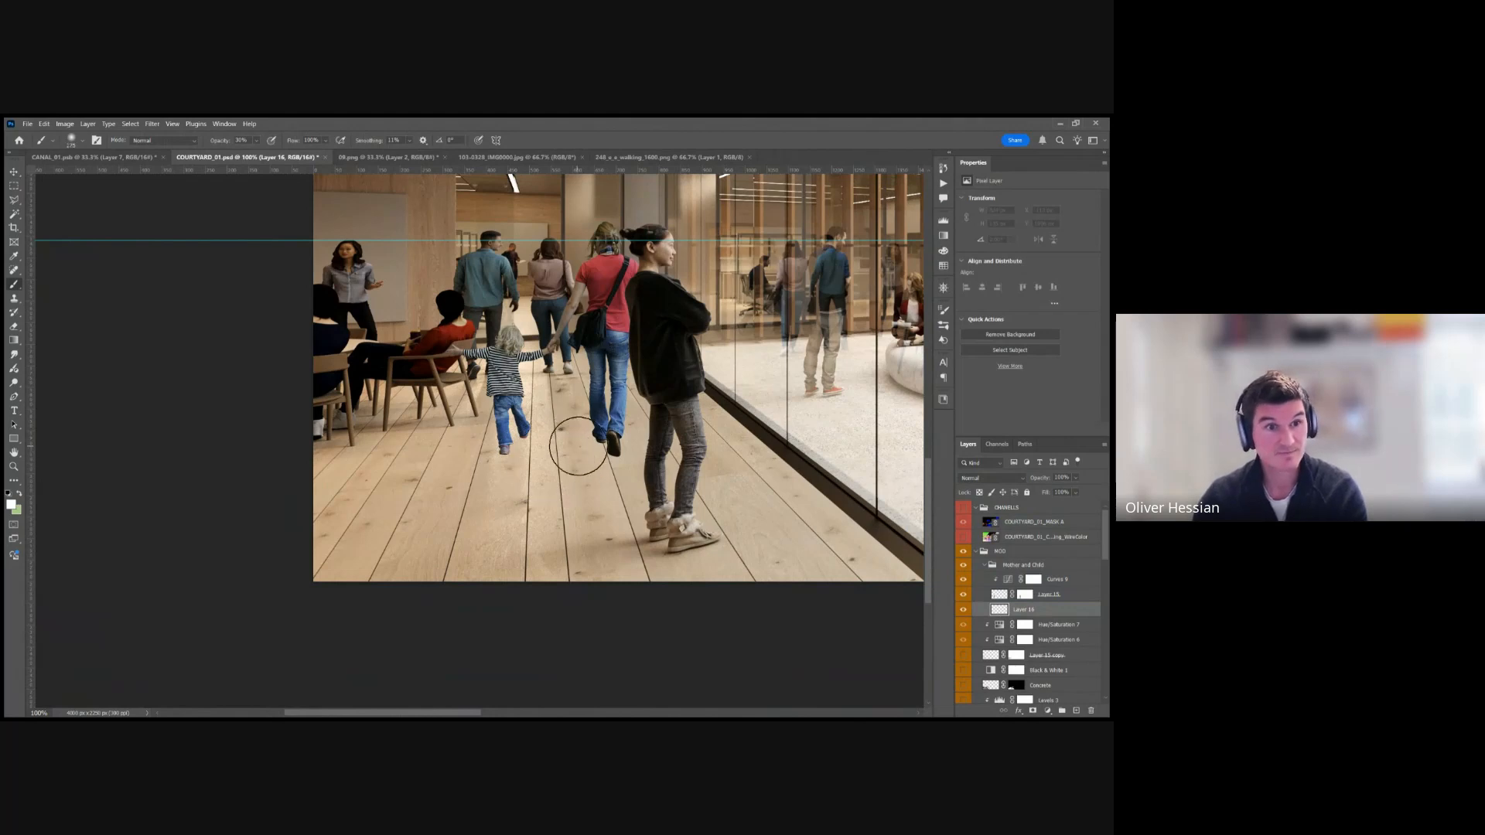
pyautogui.press('[')
pyautogui.press('[')
pyautogui.press('[')
pyautogui.press('[')
pyautogui.press('[')
pyautogui.press('[')
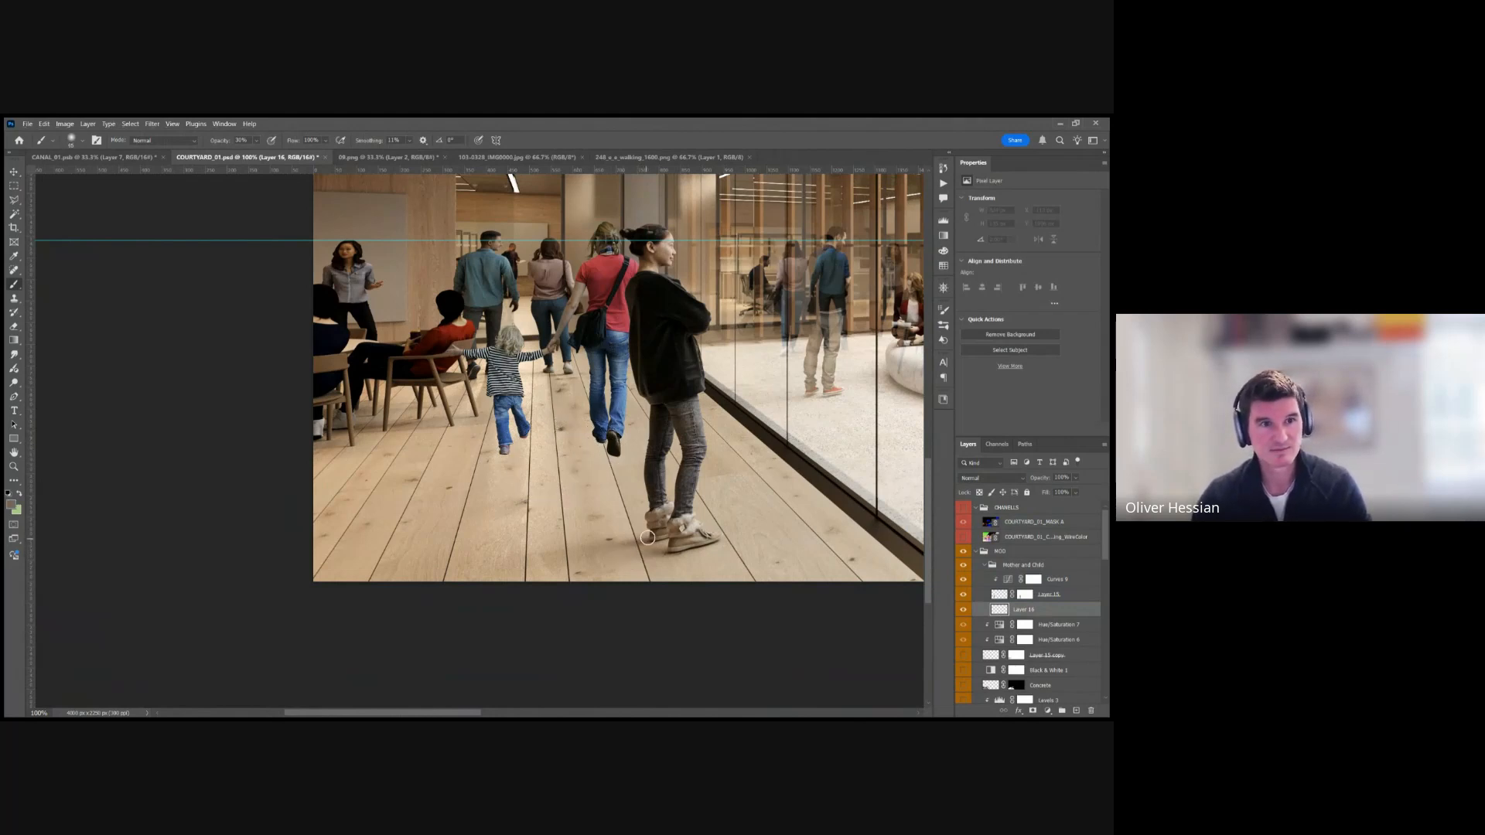
pyautogui.moveTo(603, 455)
pyautogui.mouseDown()
pyautogui.moveTo(572, 449)
pyautogui.moveTo(629, 451)
pyautogui.moveTo(460, 454)
pyautogui.moveTo(519, 449)
pyautogui.mouseUp()
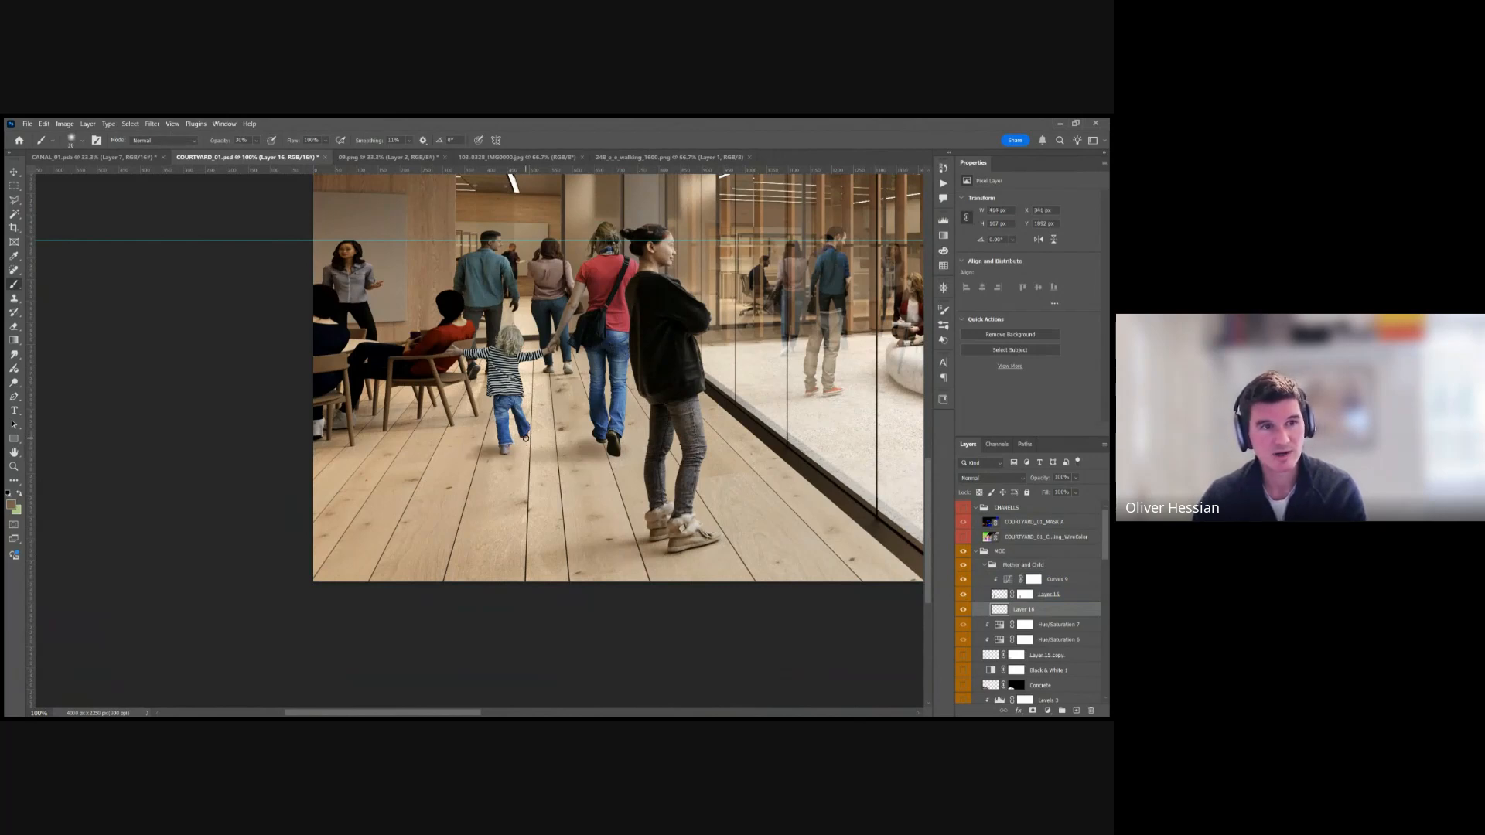
pyautogui.moveTo(490, 438)
pyautogui.mouseDown()
pyautogui.moveTo(509, 439)
pyautogui.moveTo(370, 454)
pyautogui.mouseUp()
pyautogui.press(']')
pyautogui.moveTo(597, 441)
pyautogui.mouseDown()
pyautogui.moveTo(510, 447)
pyautogui.moveTo(609, 454)
pyautogui.mouseUp()
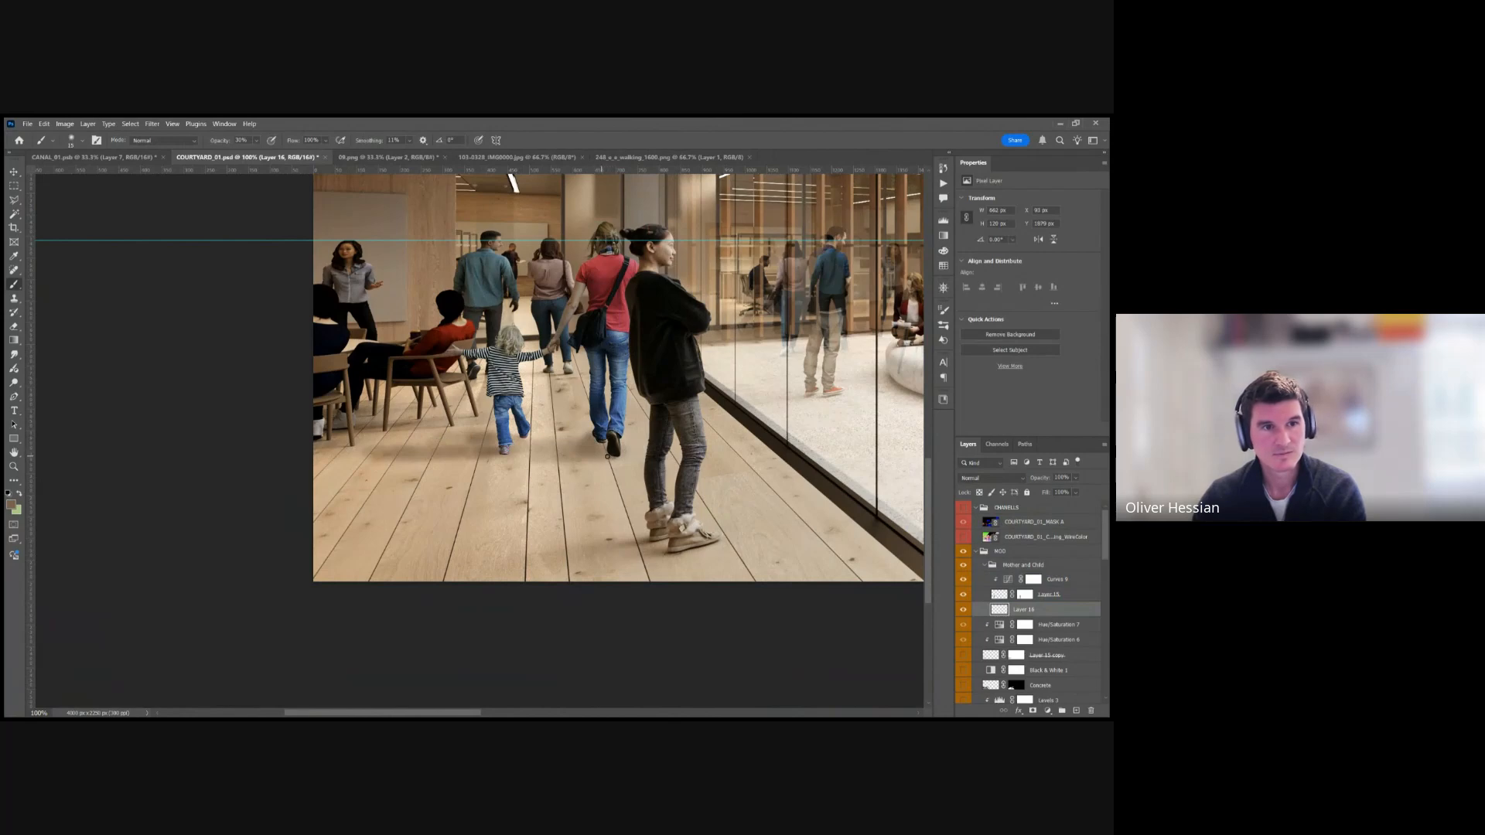
pyautogui.moveTo(609, 457); pyautogui.dragTo(495, 454)
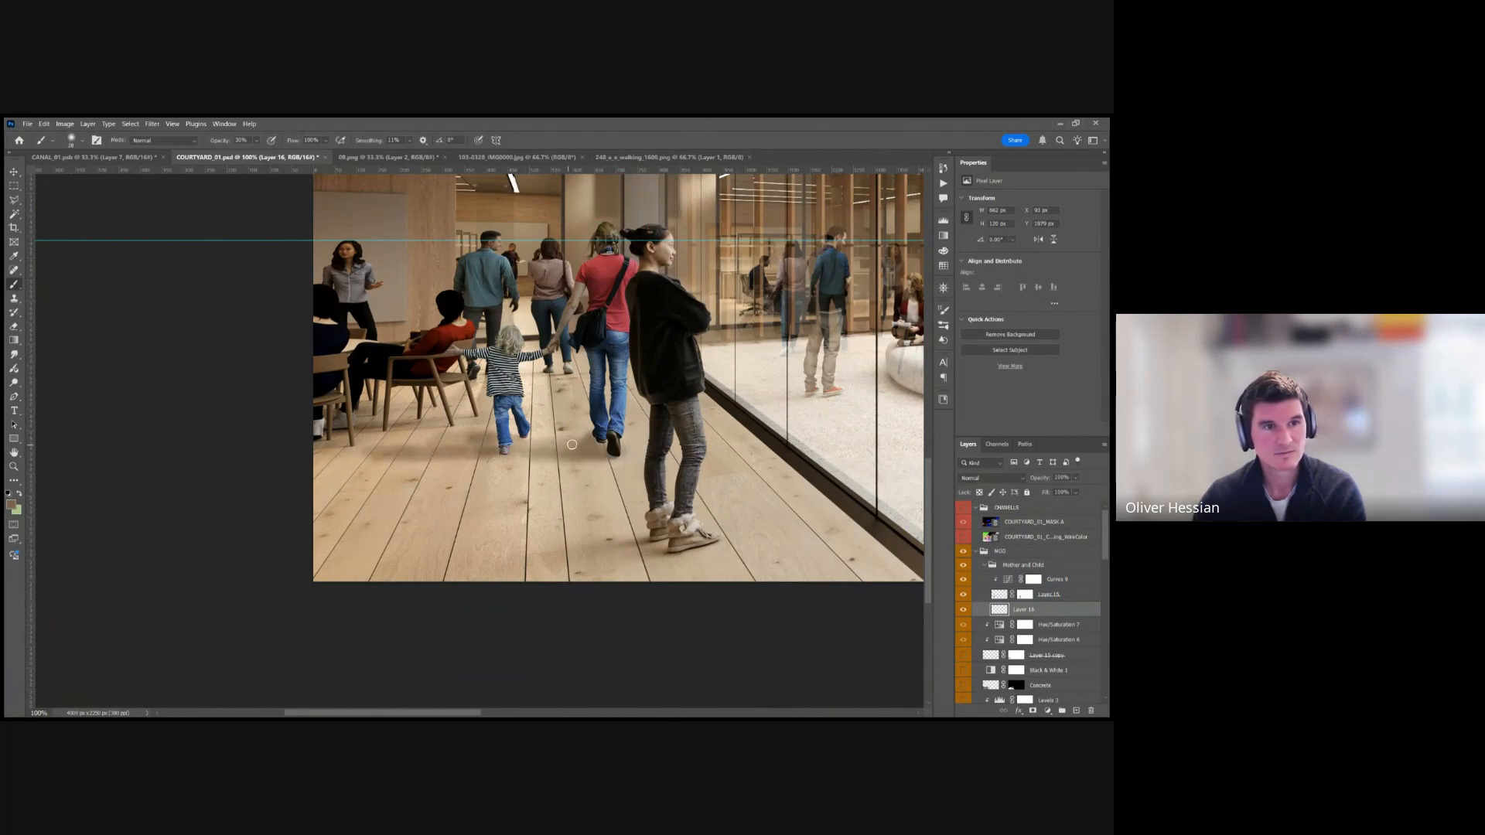
# Brush faint shadows across the floor from the woman's and child's feet and add a layer mask to that shadow layer.
pyautogui.moveTo(586, 441); pyautogui.dragTo(359, 469)
pyautogui.moveTo(545, 457); pyautogui.dragTo(360, 455)
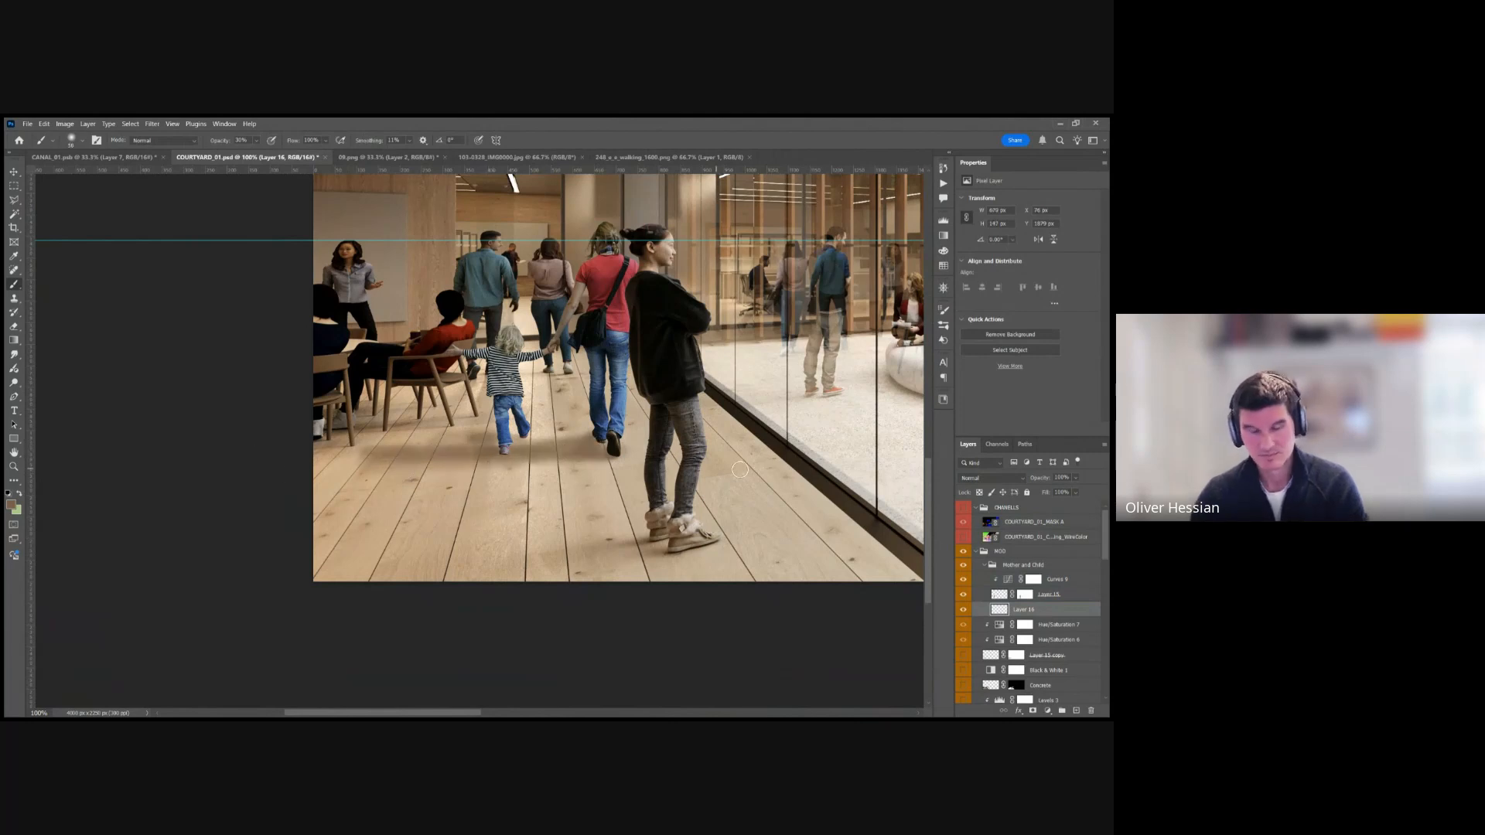
pyautogui.press('v')
pyautogui.click(1034, 710)
# Set up a much larger brush at 20% opacity for softening the shadow layer's mask.
pyautogui.press('b')
pyautogui.press(']')
pyautogui.press(']')
pyautogui.press(']')
pyautogui.press(']')
pyautogui.press(']')
pyautogui.press(']')
pyautogui.press(']')
pyautogui.press('2')
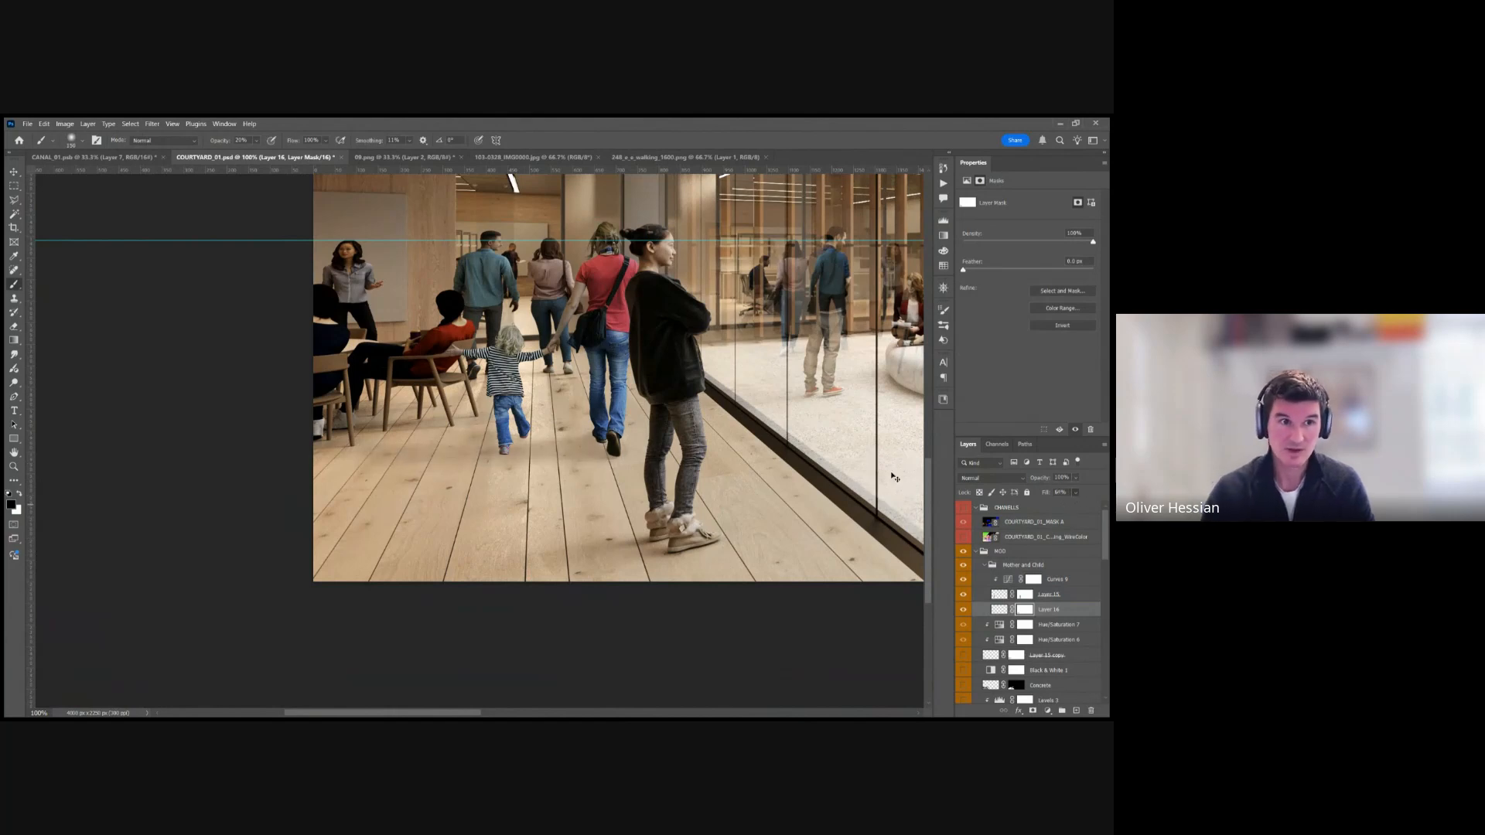
pyautogui.hotkey('ctrl', '-')
pyautogui.hotkey('ctrl', '-')
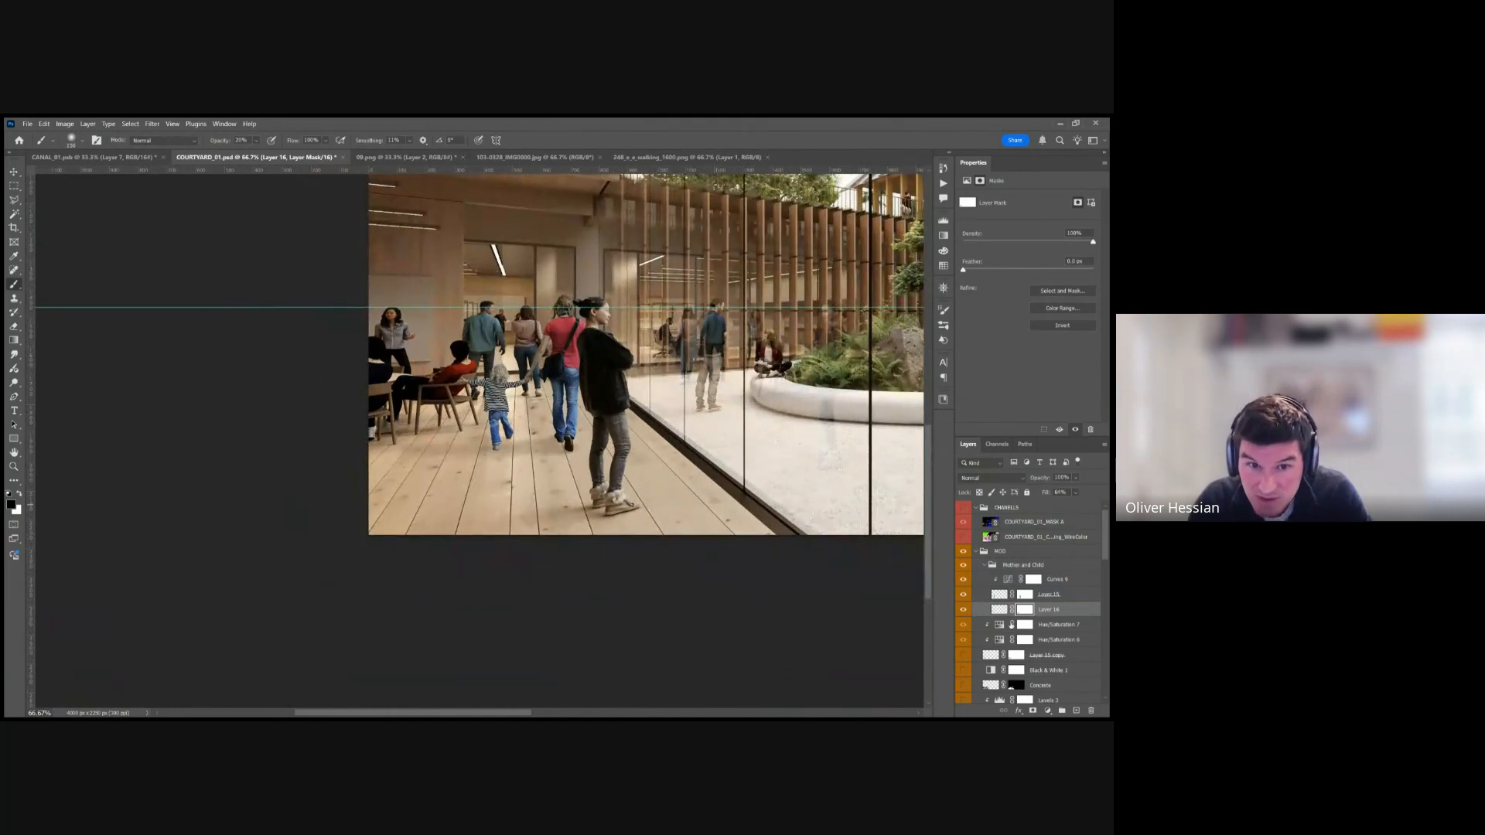
# Load the woman-and-child layer's outline as a selection and ready the Polygonal Lasso for refining it.
pyautogui.keyDown('ctrl'); pyautogui.click(1000, 594); pyautogui.keyUp('ctrl')
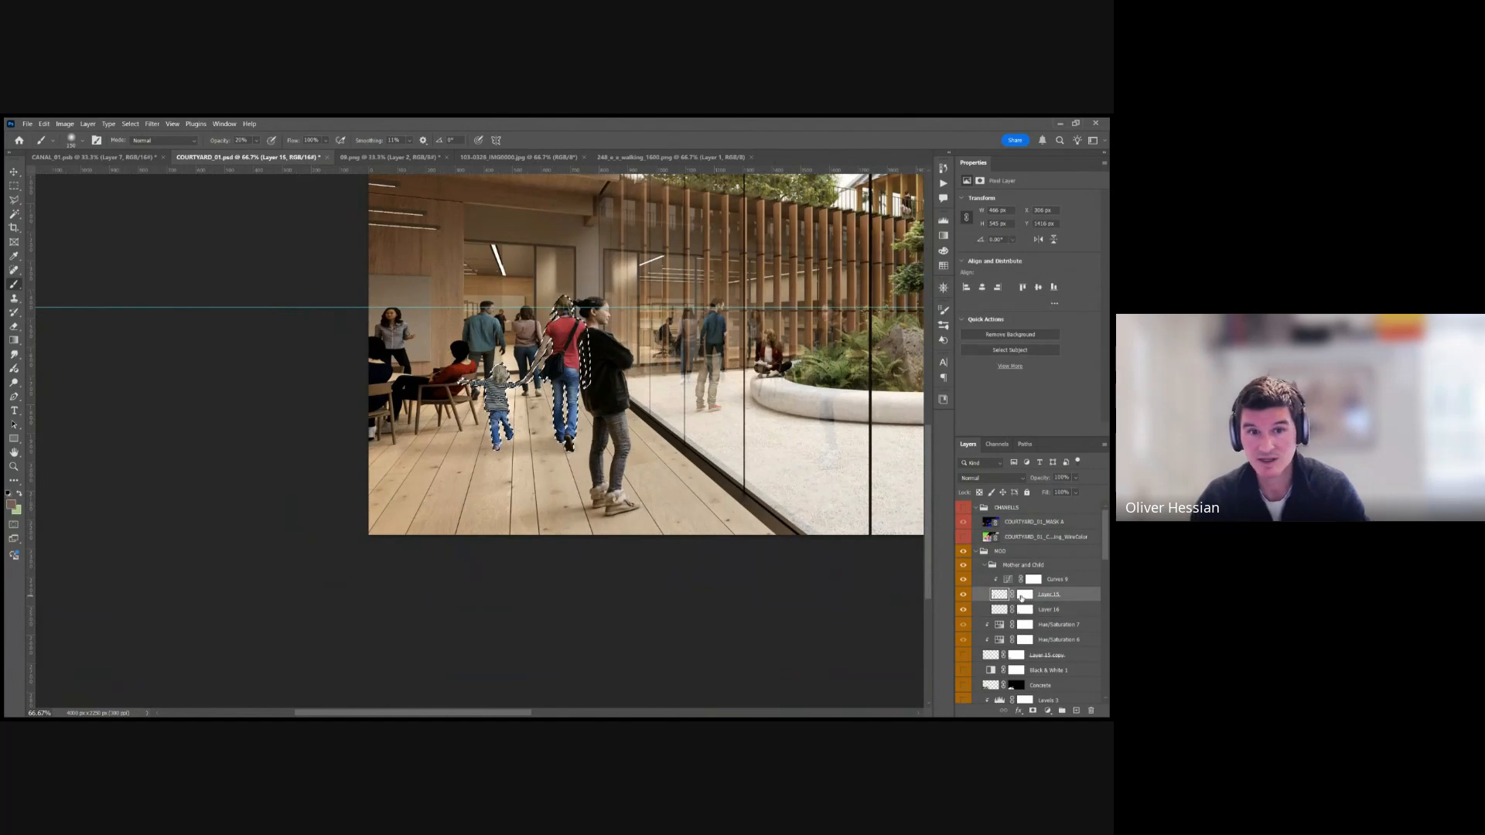
pyautogui.hotkey('ctrl', '+')
pyautogui.hotkey('ctrl', '+')
pyautogui.moveTo(583, 351); pyautogui.dragTo(387, 514)
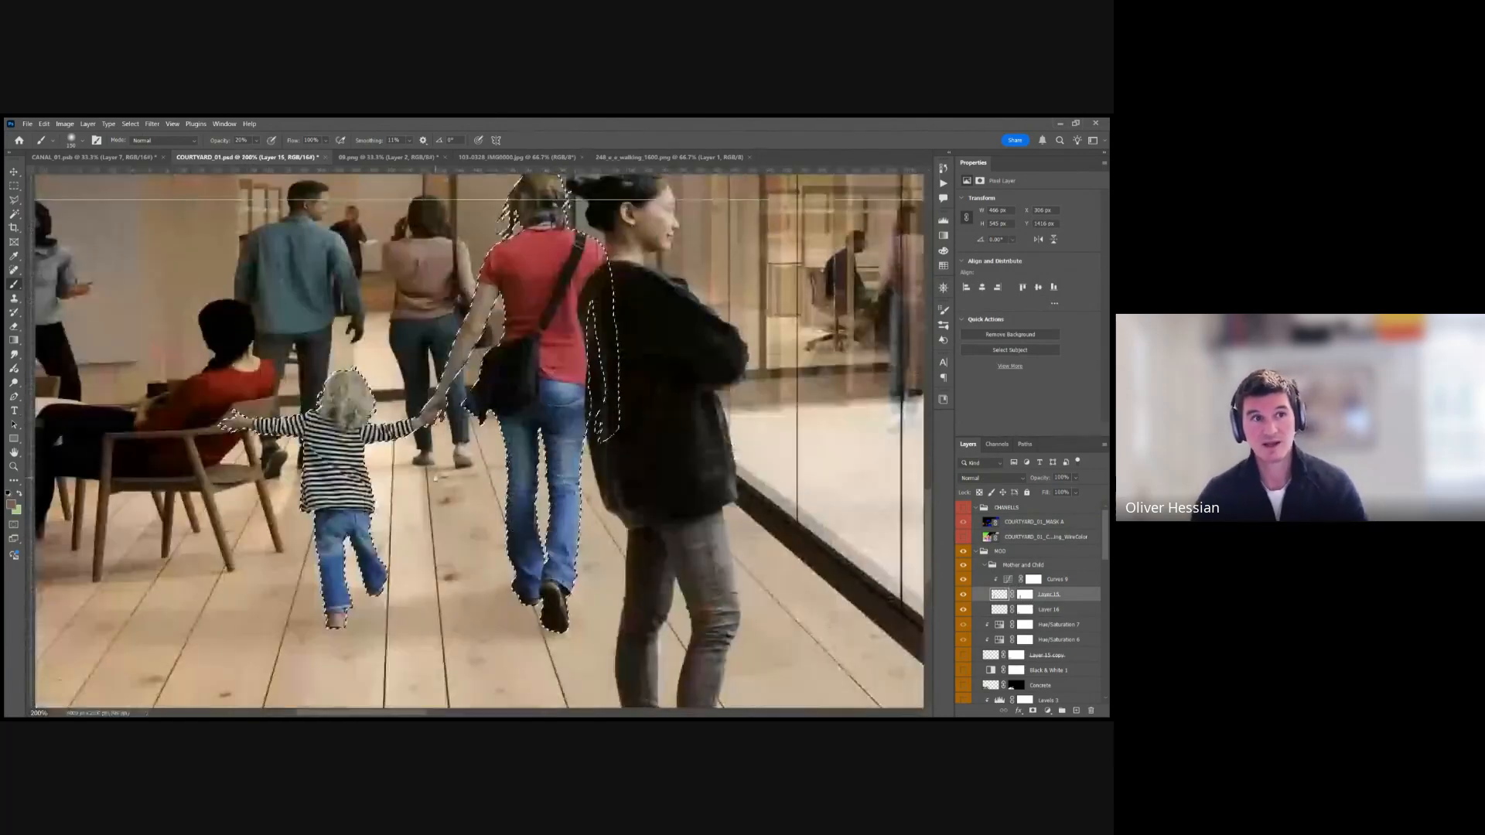
pyautogui.press('l')
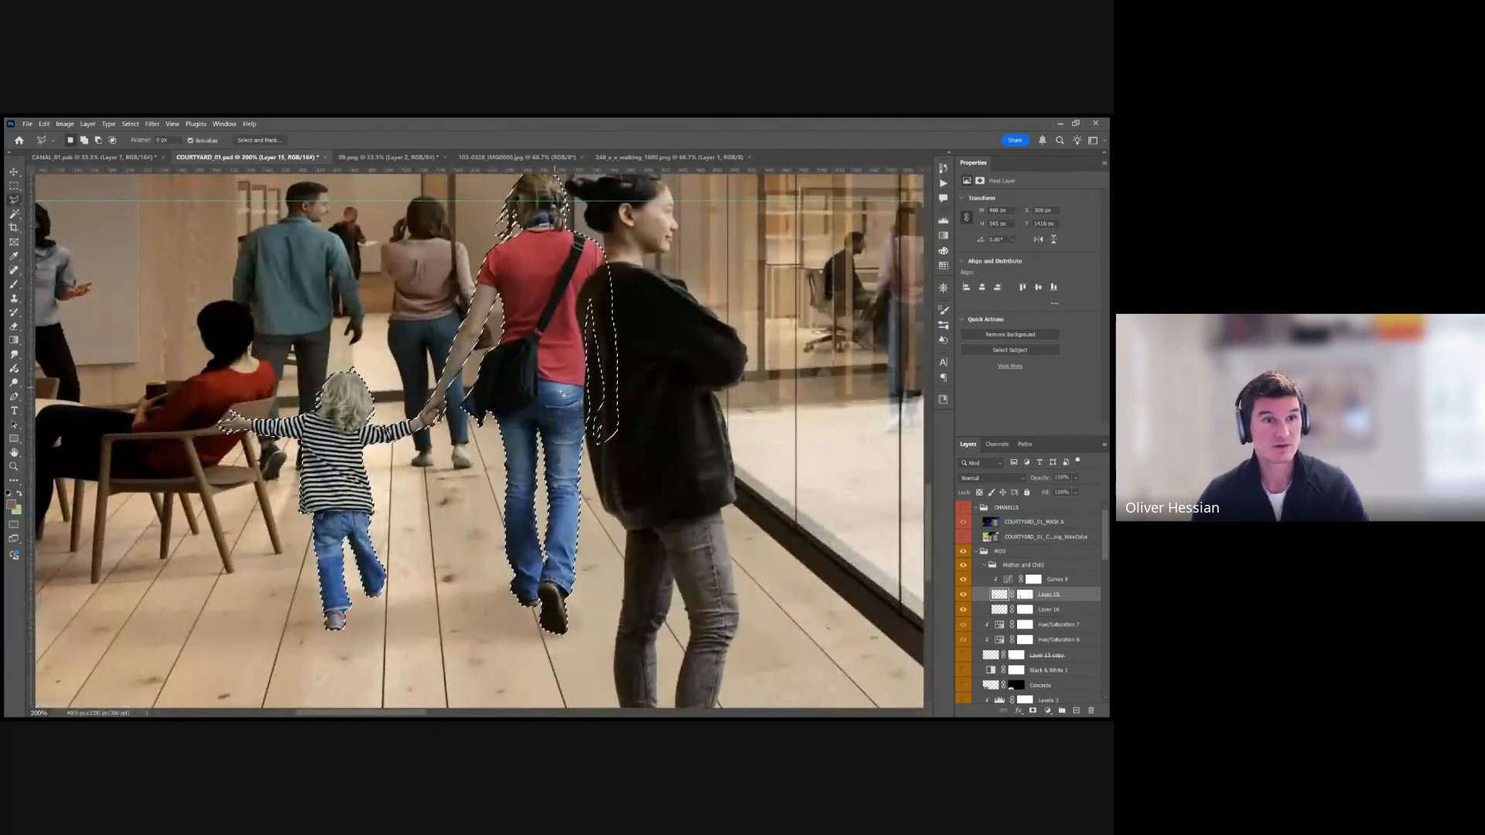
# Try to subtract the woman's upper body from the figure selection with the Polygonal Lasso.
pyautogui.click(584, 384)
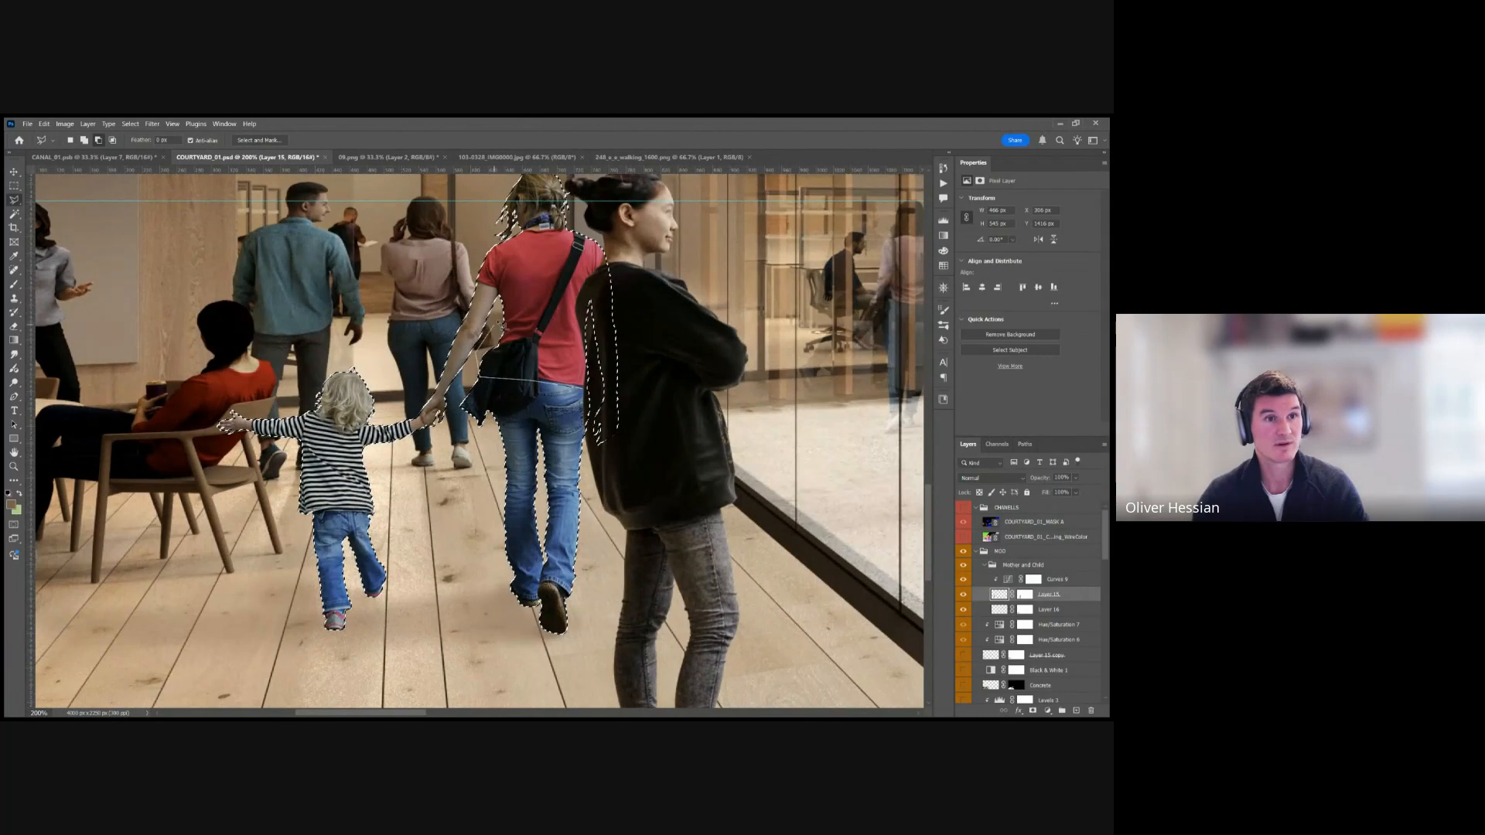
pyautogui.click(502, 305)
pyautogui.click(473, 280)
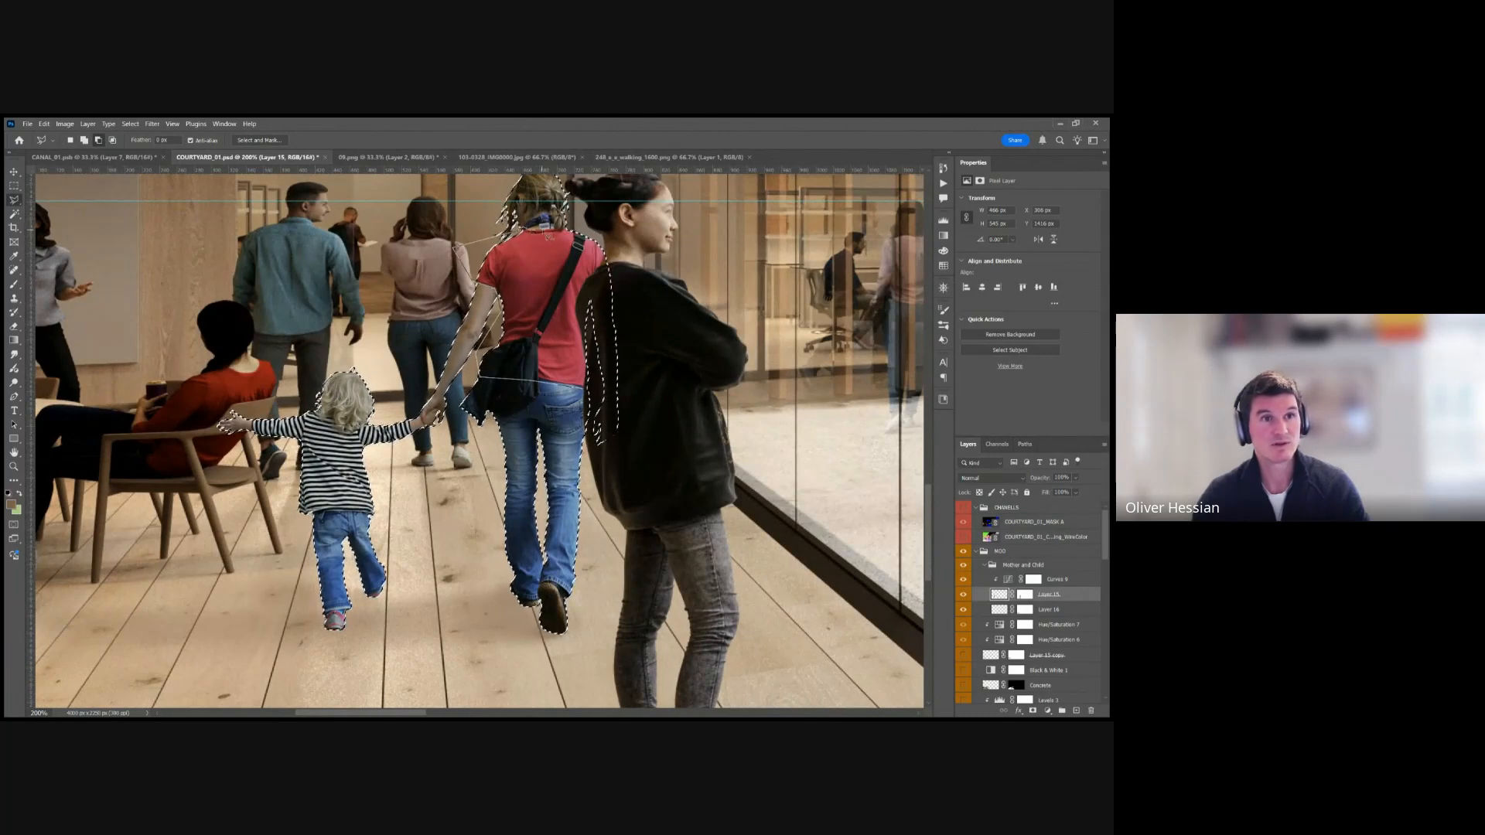
pyautogui.click(568, 225)
pyautogui.click(604, 226)
pyautogui.click(625, 239)
pyautogui.click(625, 280)
pyautogui.click(594, 293)
pyautogui.click(594, 387)
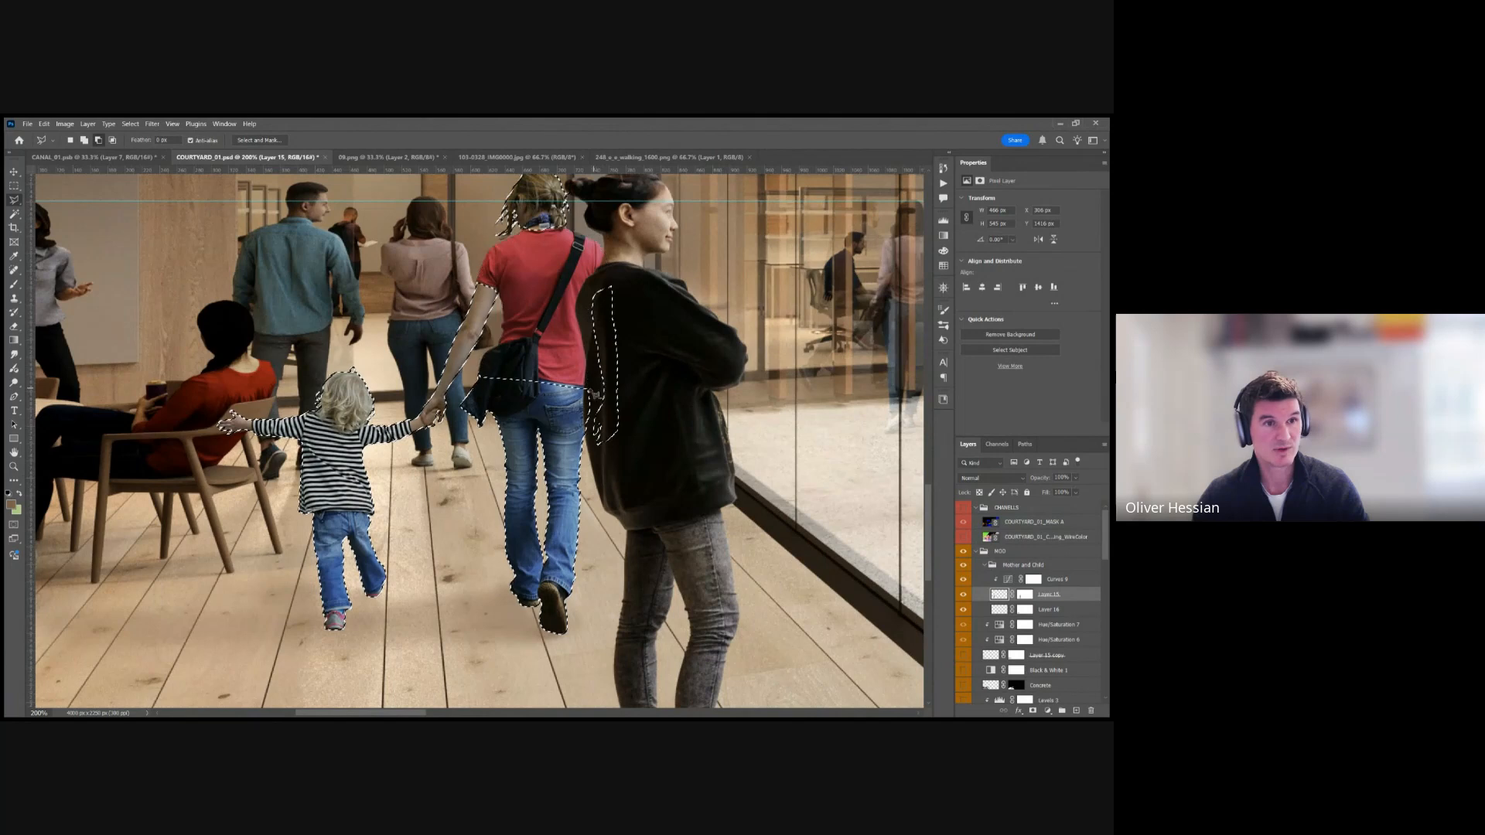
pyautogui.hotkey('ctrl', 'z')
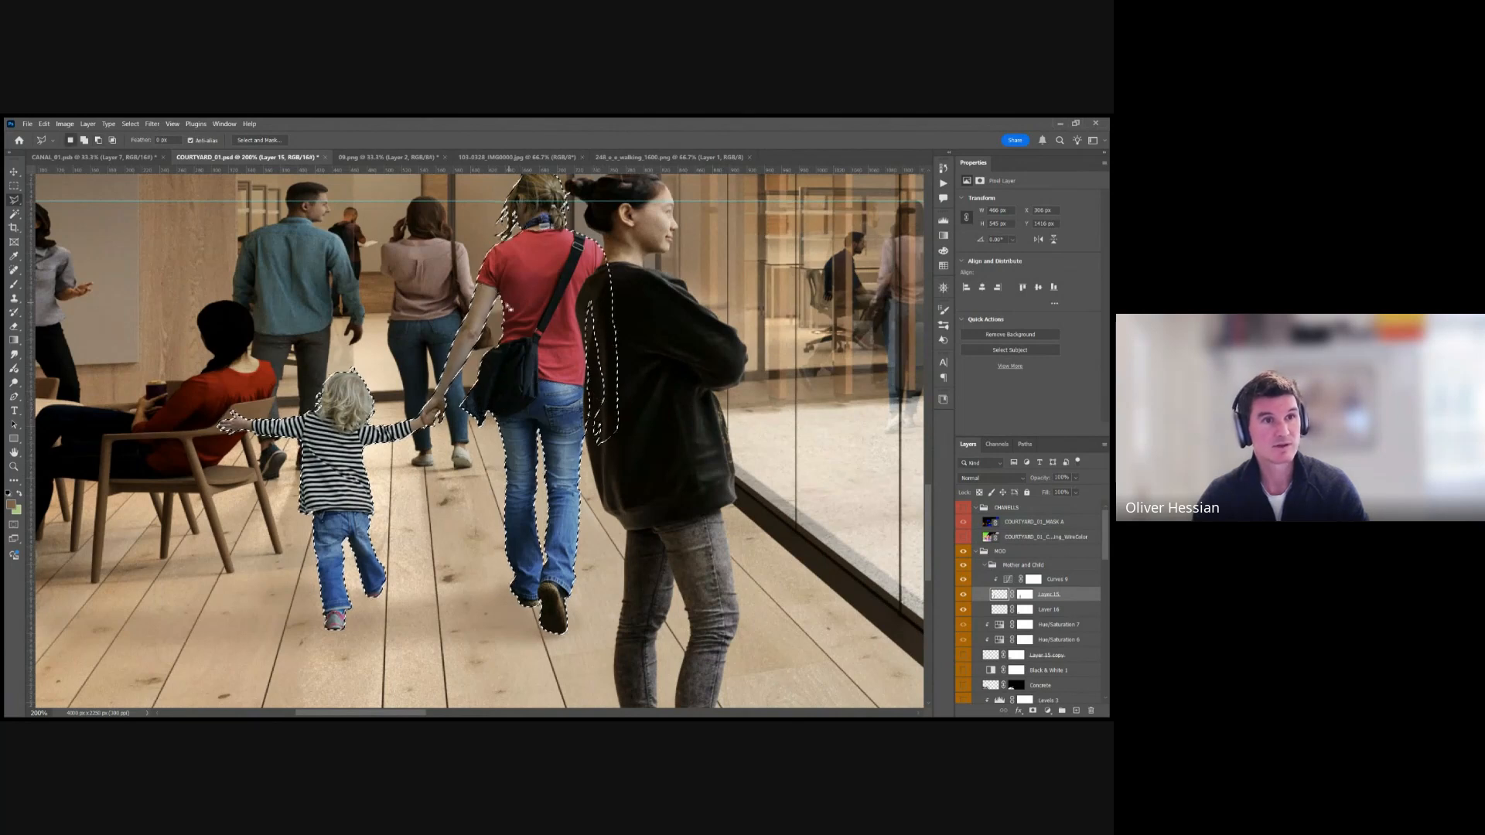
# Try to subtract the child and the woman's lower body from the selection with one large polygon.
pyautogui.click(473, 285)
pyautogui.click(379, 288)
pyautogui.click(131, 356)
pyautogui.click(124, 479)
pyautogui.click(279, 628)
pyautogui.click(443, 641)
pyautogui.click(546, 642)
pyautogui.click(608, 603)
pyautogui.click(636, 498)
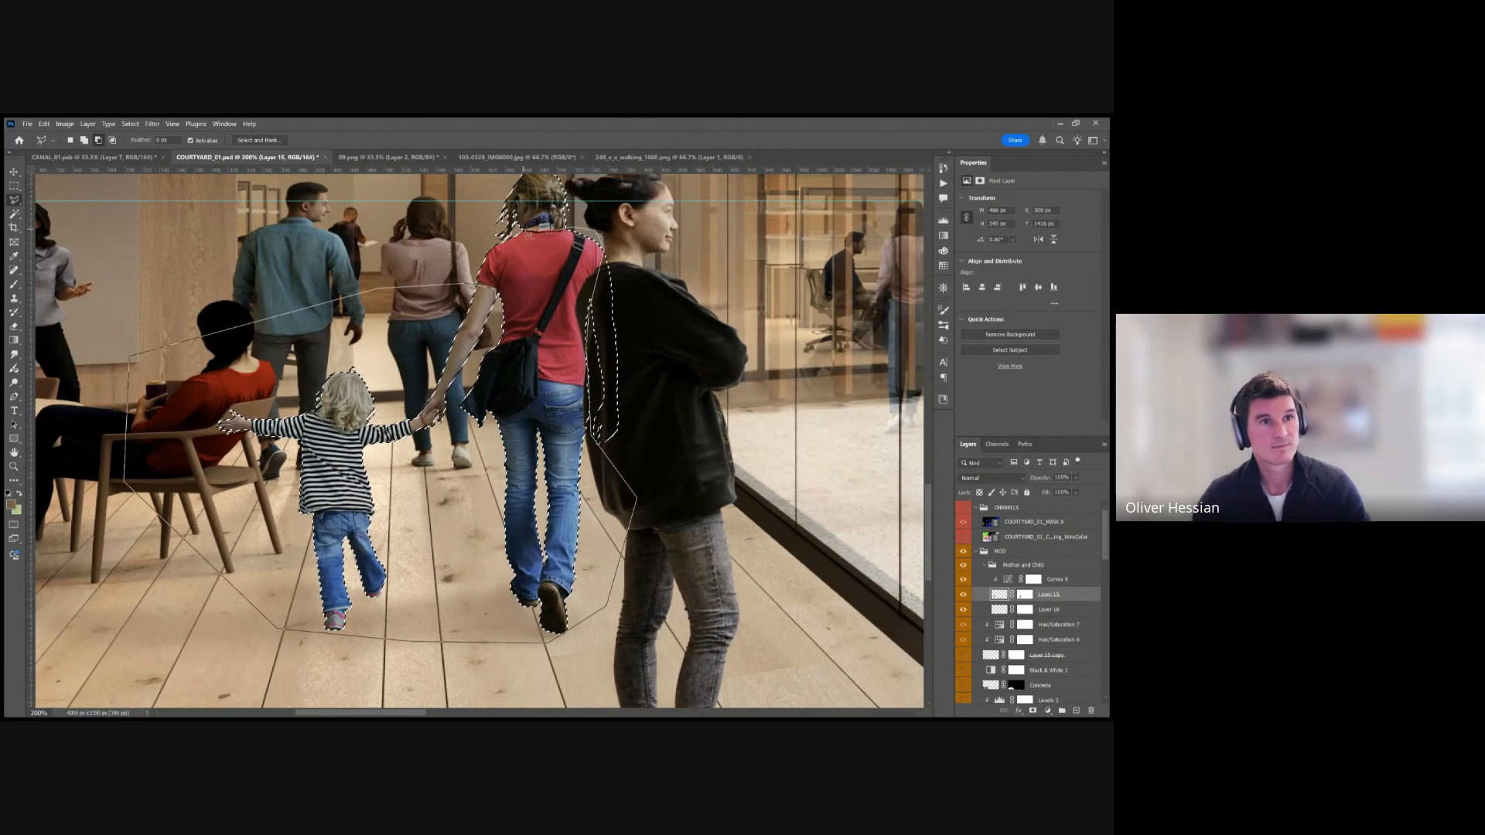
pyautogui.click(477, 285)
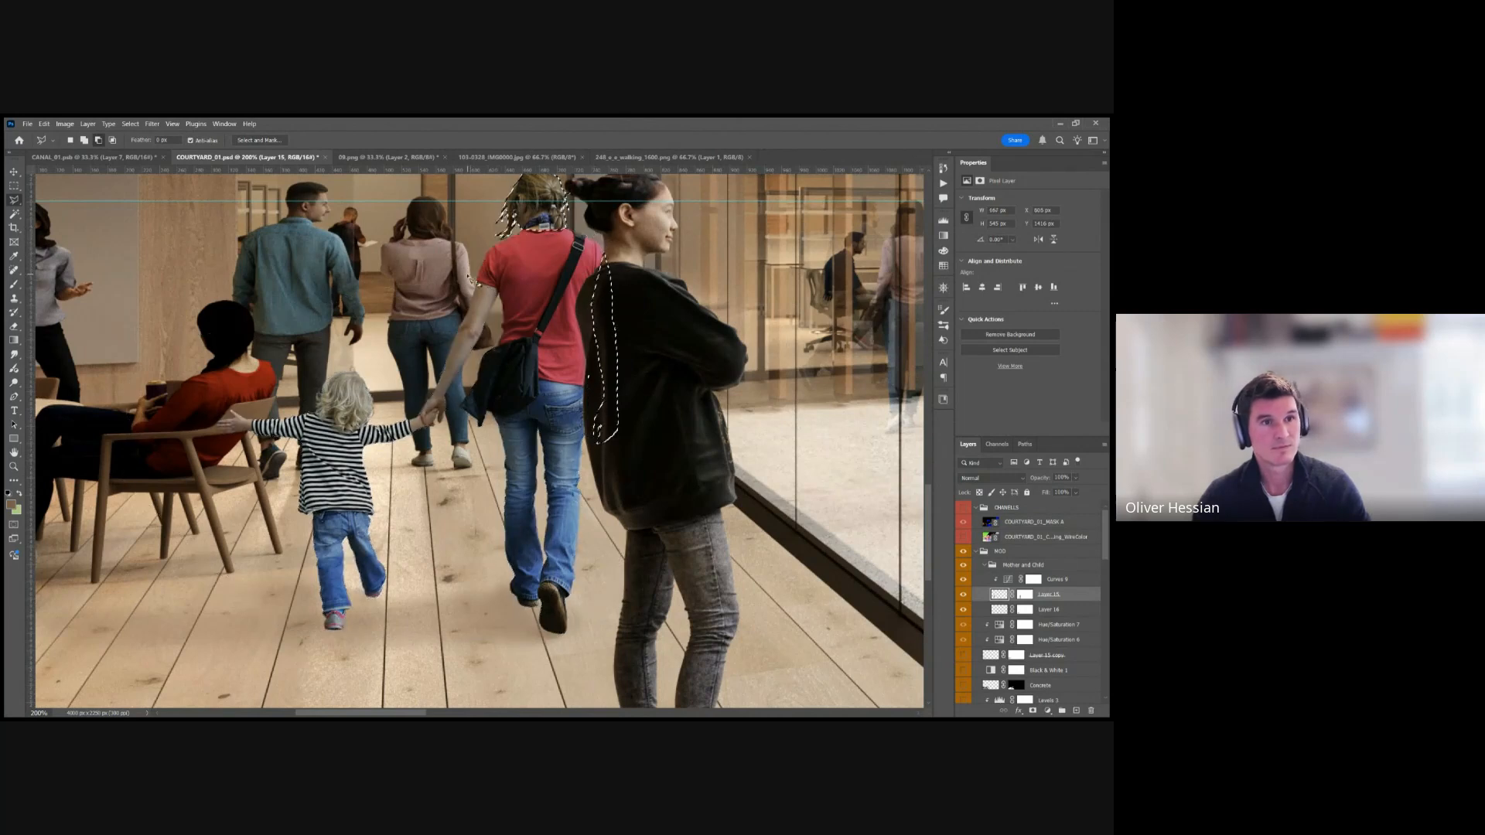
pyautogui.hotkey('ctrl', 'z')
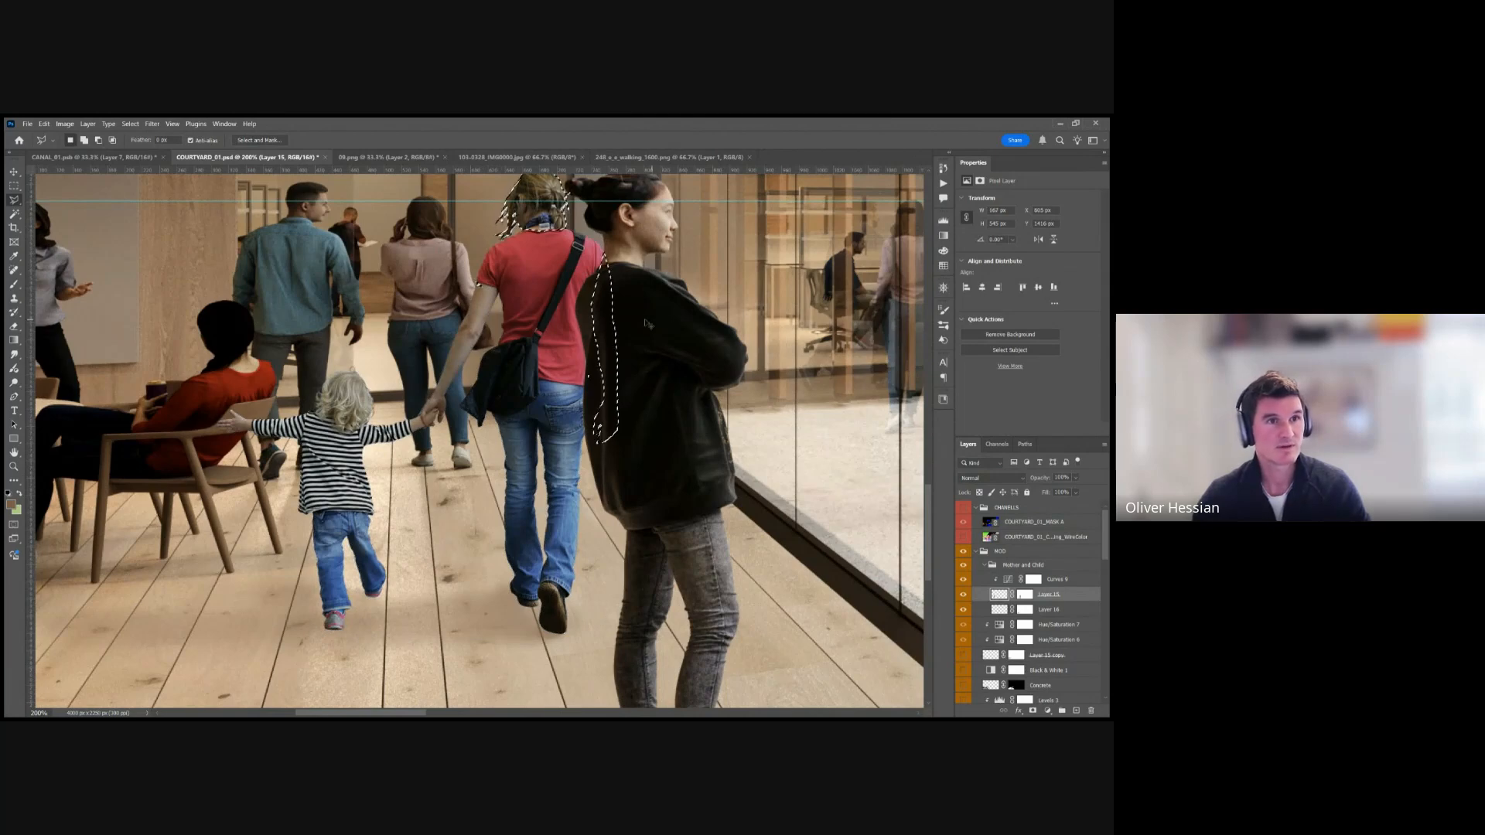
# Subtract the child and the woman's bare arm from the selection with the Polygonal Lasso.
pyautogui.click(464, 280)
pyautogui.click(325, 280)
pyautogui.click(172, 362)
pyautogui.click(130, 534)
pyautogui.click(313, 652)
pyautogui.click(355, 651)
pyautogui.click(386, 644)
pyautogui.click(455, 447)
pyautogui.click(459, 391)
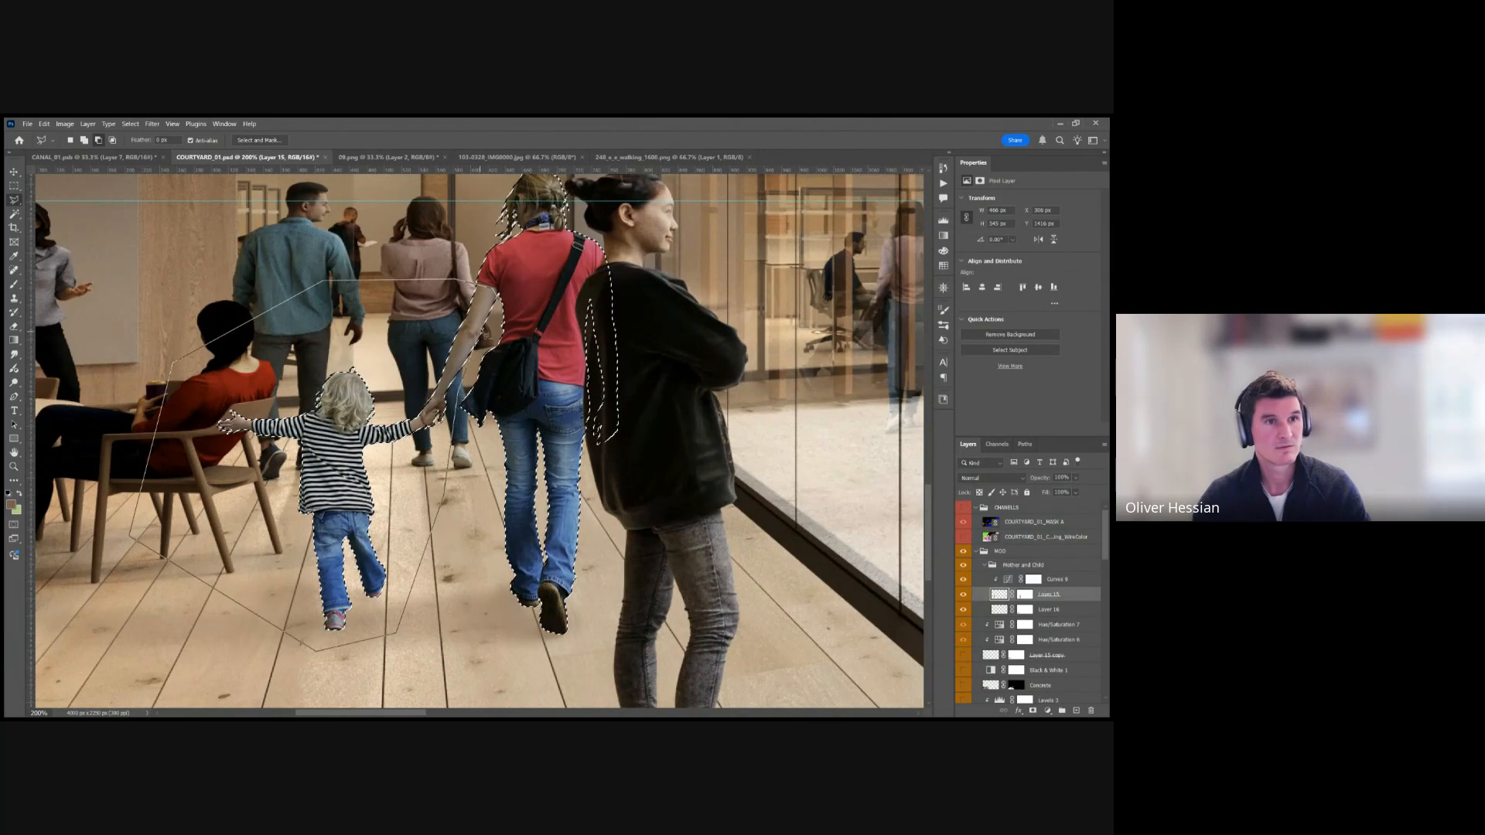
pyautogui.click(495, 323)
# Subtract the woman's bag, jeans, hair and the area behind the woman in black, leaving only the red top selected.
pyautogui.click(498, 341)
pyautogui.click(534, 339)
pyautogui.click(540, 383)
pyautogui.click(586, 385)
pyautogui.click(592, 302)
pyautogui.click(607, 248)
pyautogui.click(681, 310)
pyautogui.click(699, 483)
pyautogui.click(658, 595)
pyautogui.click(565, 659)
pyautogui.click(431, 625)
pyautogui.click(431, 541)
pyautogui.click(462, 341)
pyautogui.click(499, 341)
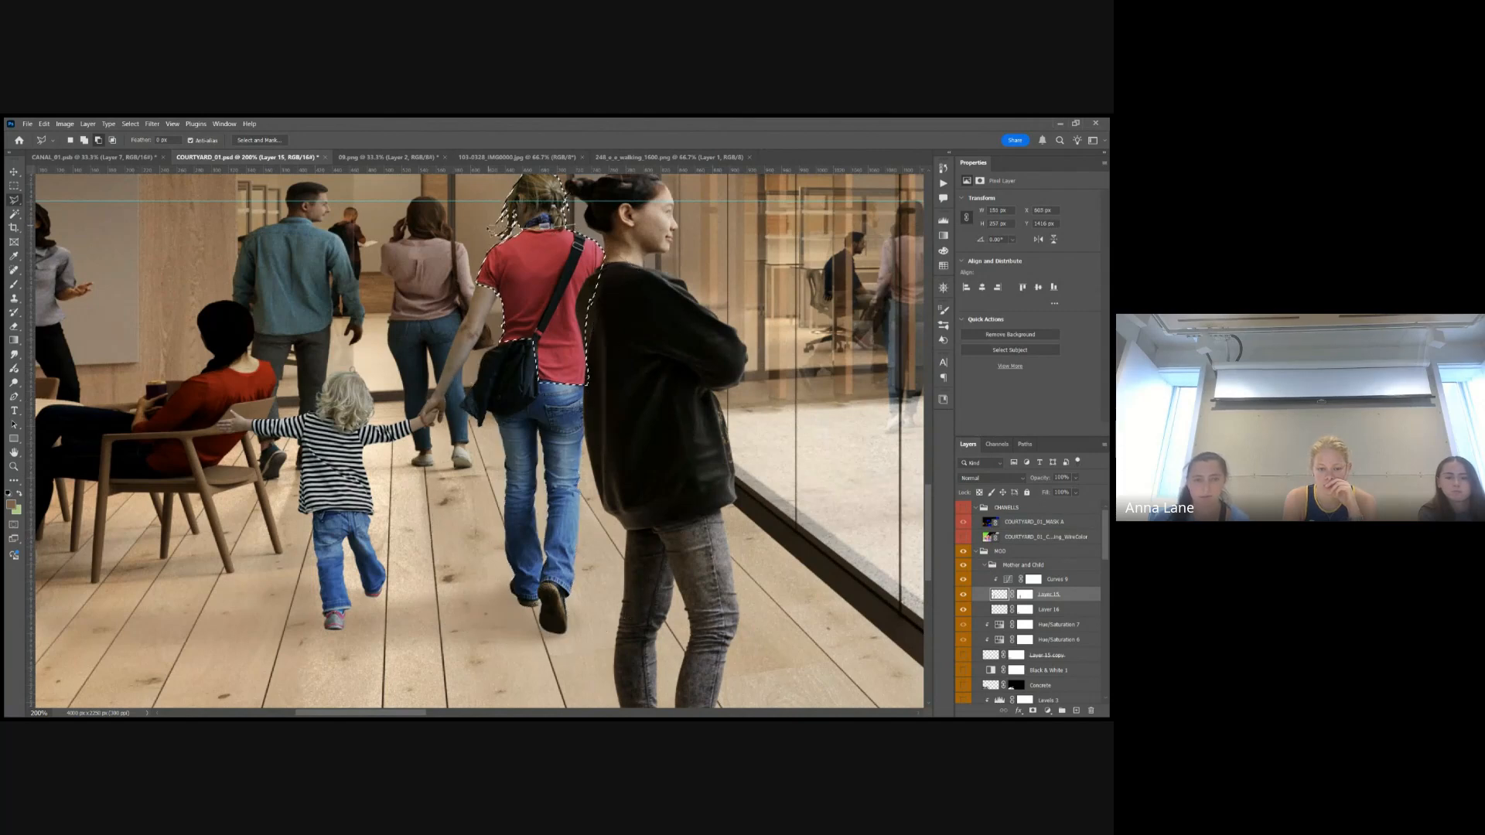
pyautogui.scroll(2, 475, 195)
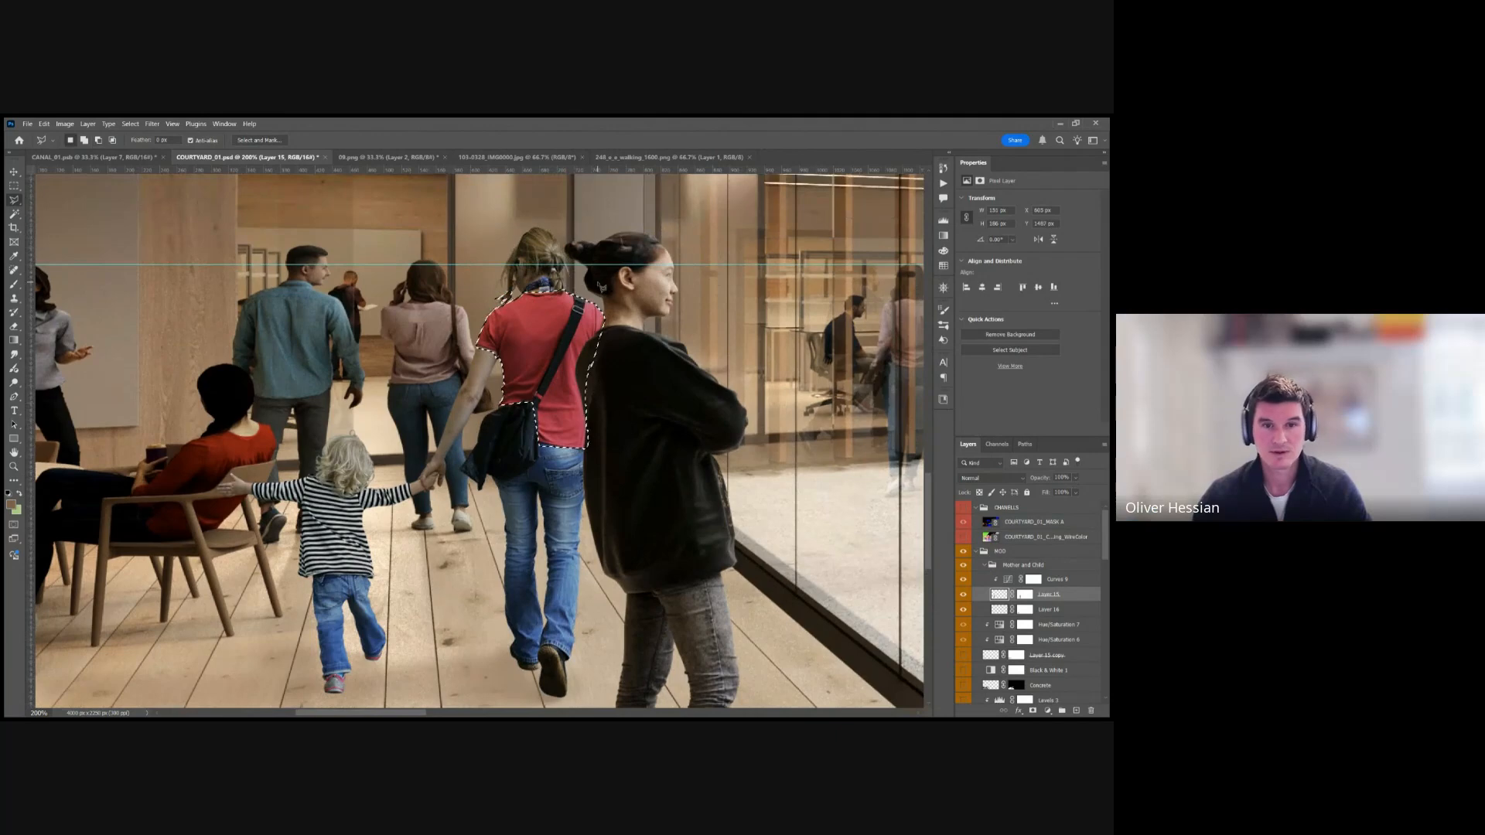
# Add a clipped Hue/Saturation adjustment masked to the red top, lowering the reds' saturation to about -47 and shifting their hue towards orange.
pyautogui.click(1064, 612)
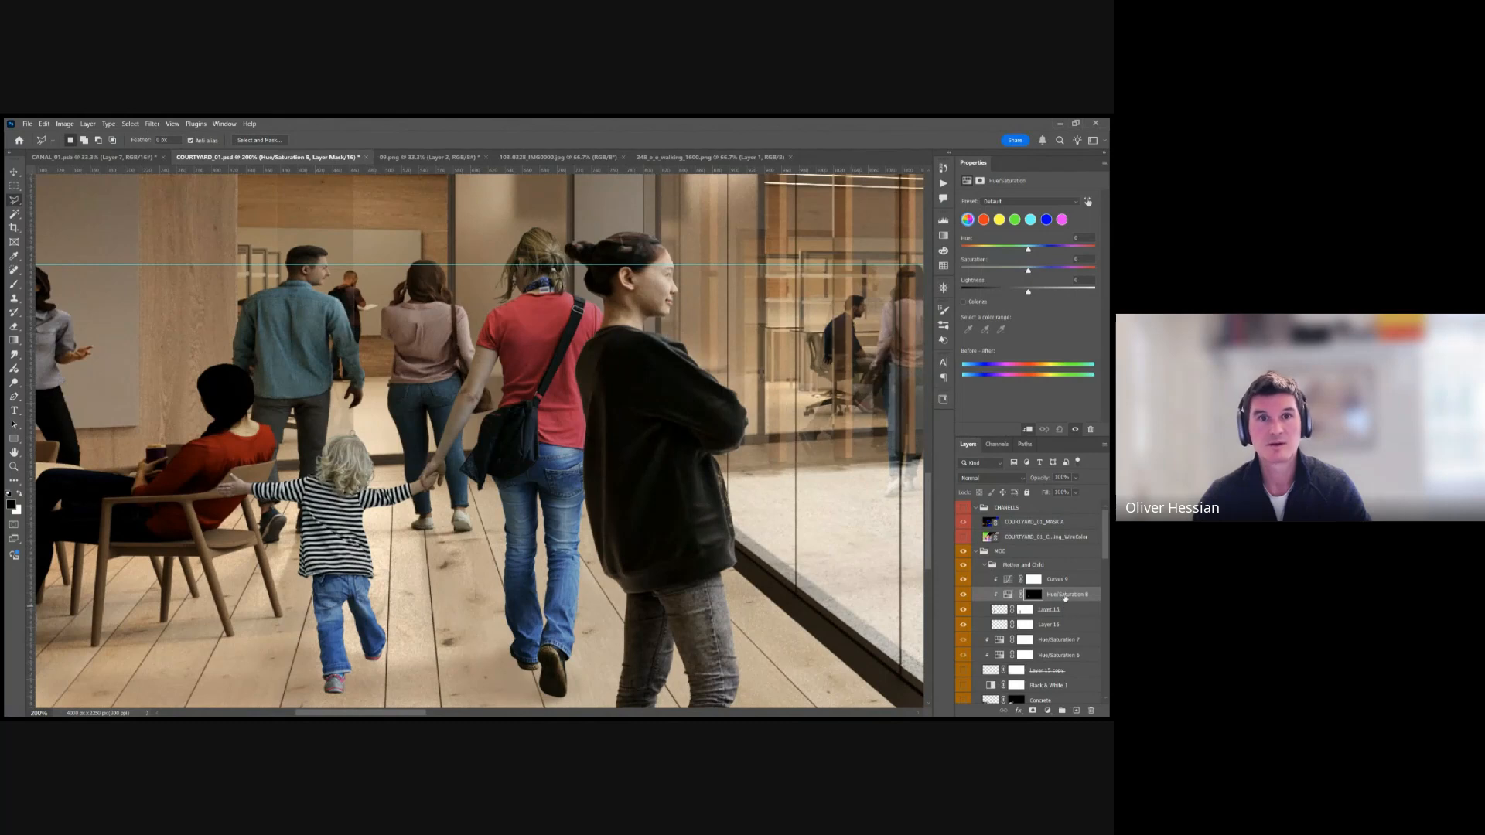
pyautogui.click(985, 222)
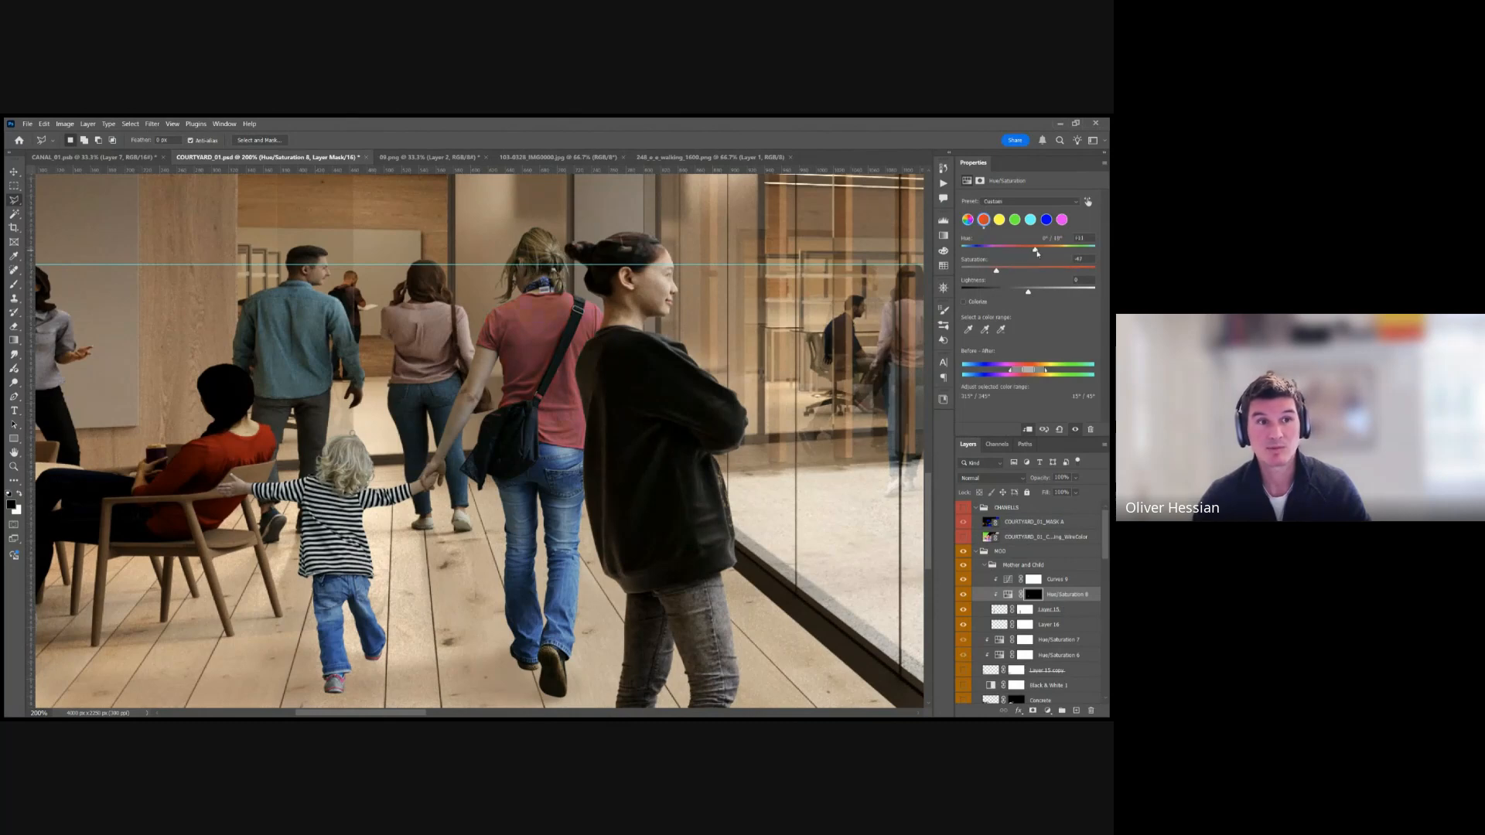
pyautogui.moveTo(1043, 253); pyautogui.dragTo(1040, 254)
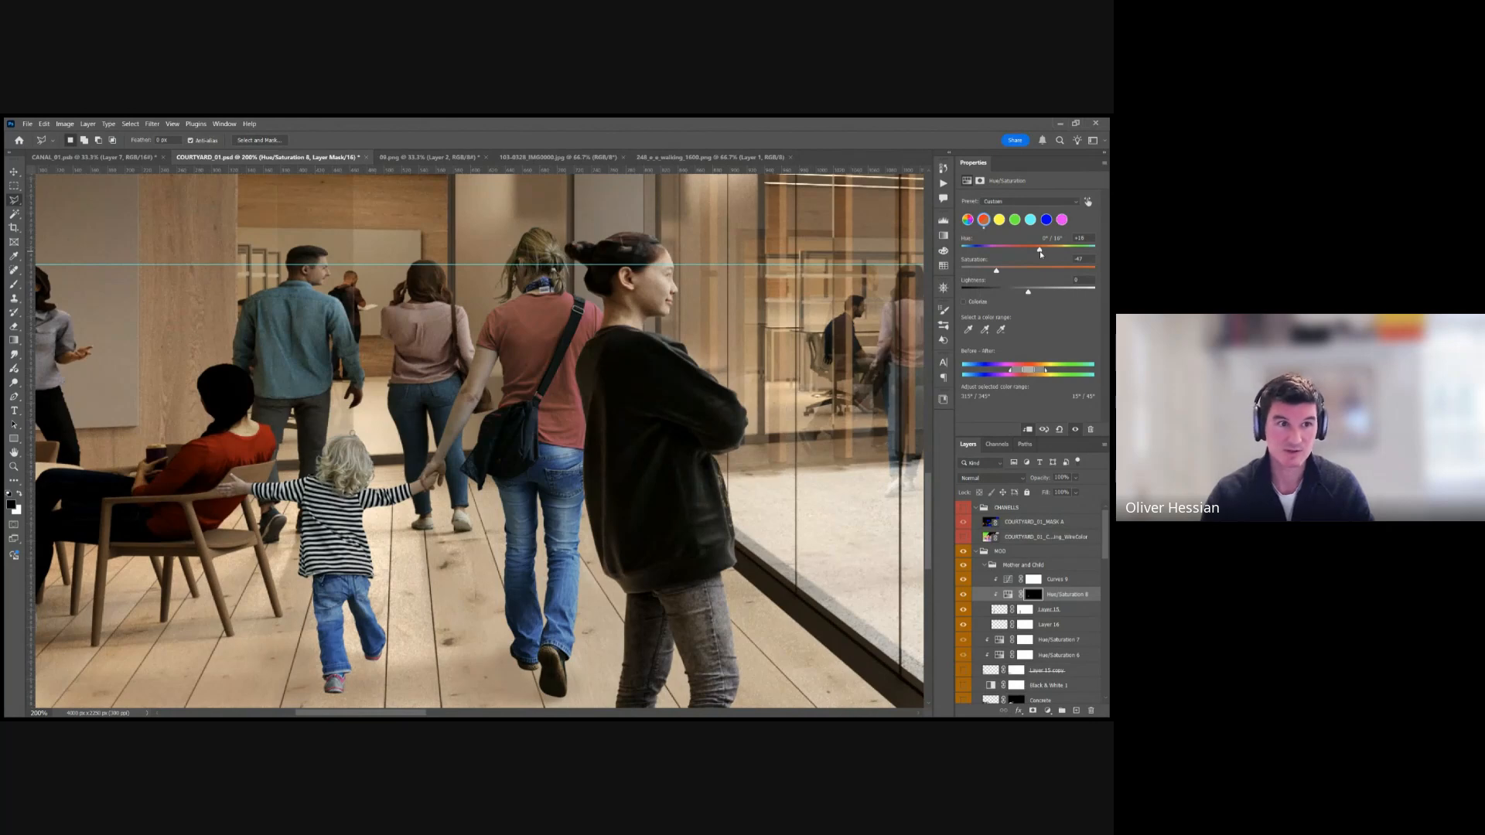
# Release and restore the clipping of the top's Hue/Saturation and the Curves adjustments, toggling the Hue/Saturation's visibility for comparison.
pyautogui.hotkey('ctrl', '-')
pyautogui.hotkey('ctrl', '-')
pyautogui.hotkey('ctrl', '-')
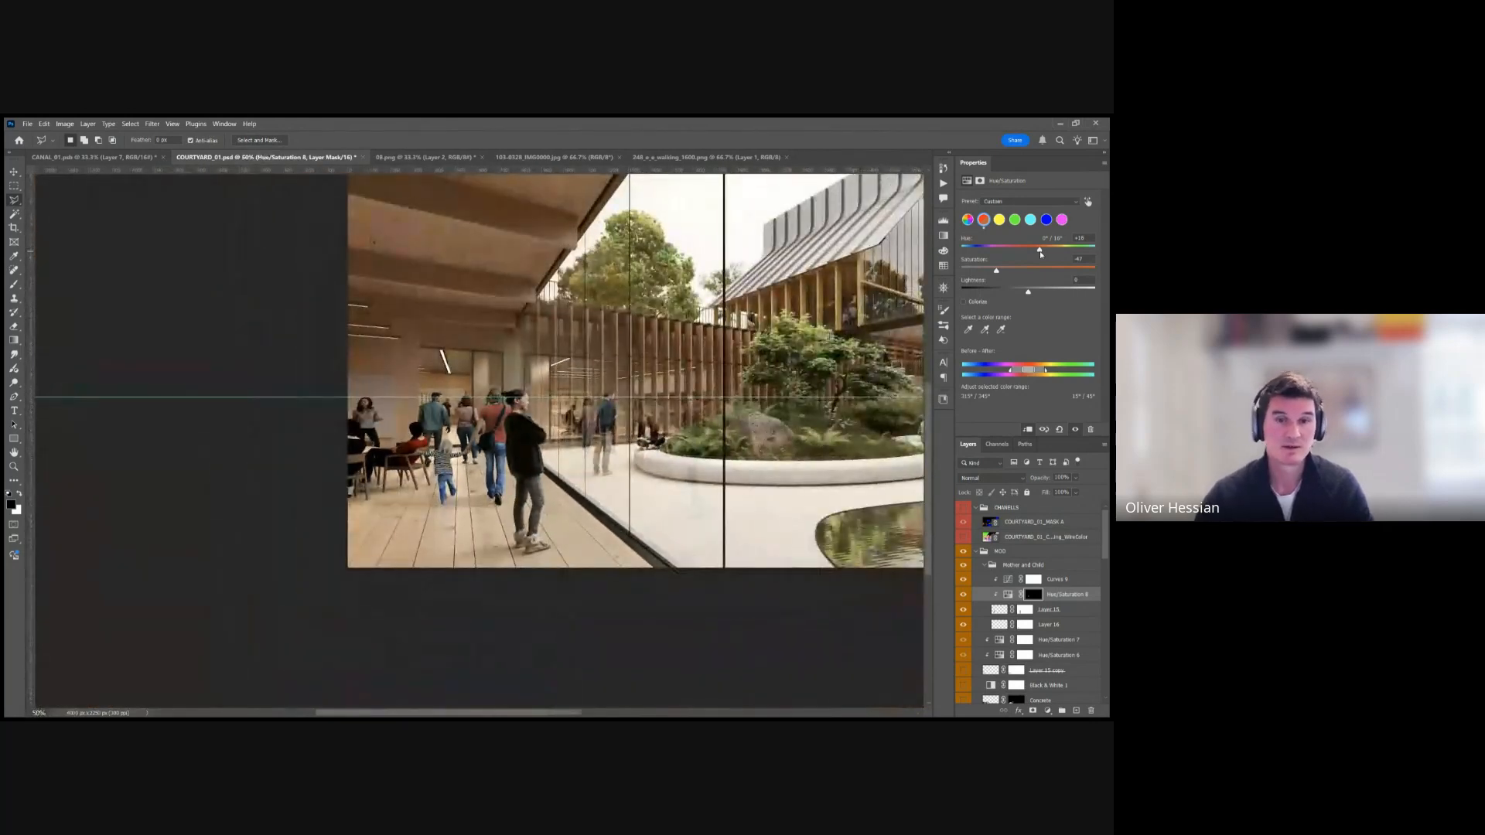
pyautogui.keyDown('alt'); pyautogui.click(1030, 596); pyautogui.keyUp('alt')
pyautogui.keyDown('alt'); pyautogui.click(1027, 595); pyautogui.keyUp('alt')
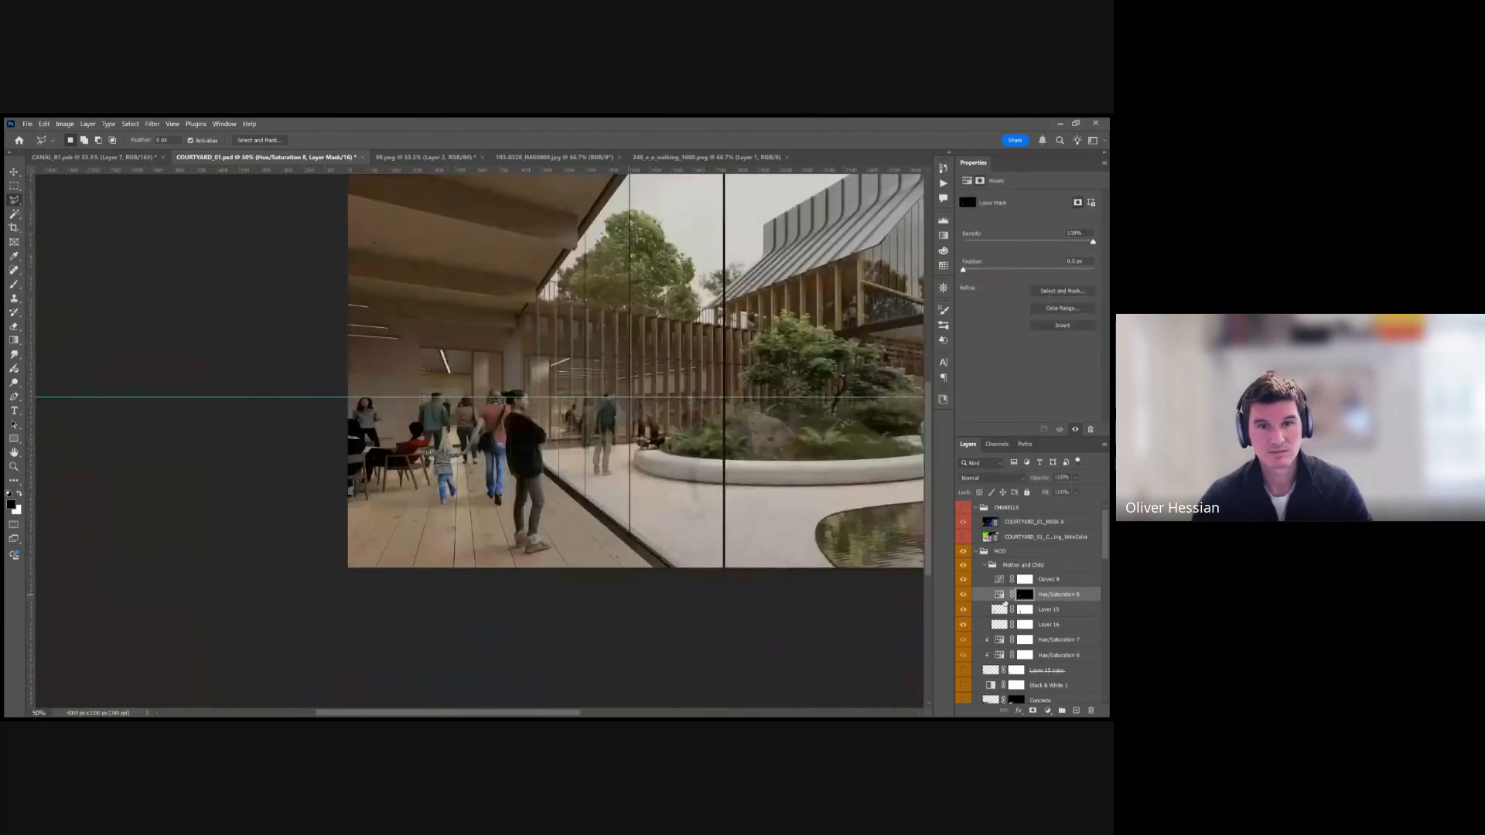
pyautogui.keyDown('alt'); pyautogui.click(1019, 602); pyautogui.keyUp('alt')
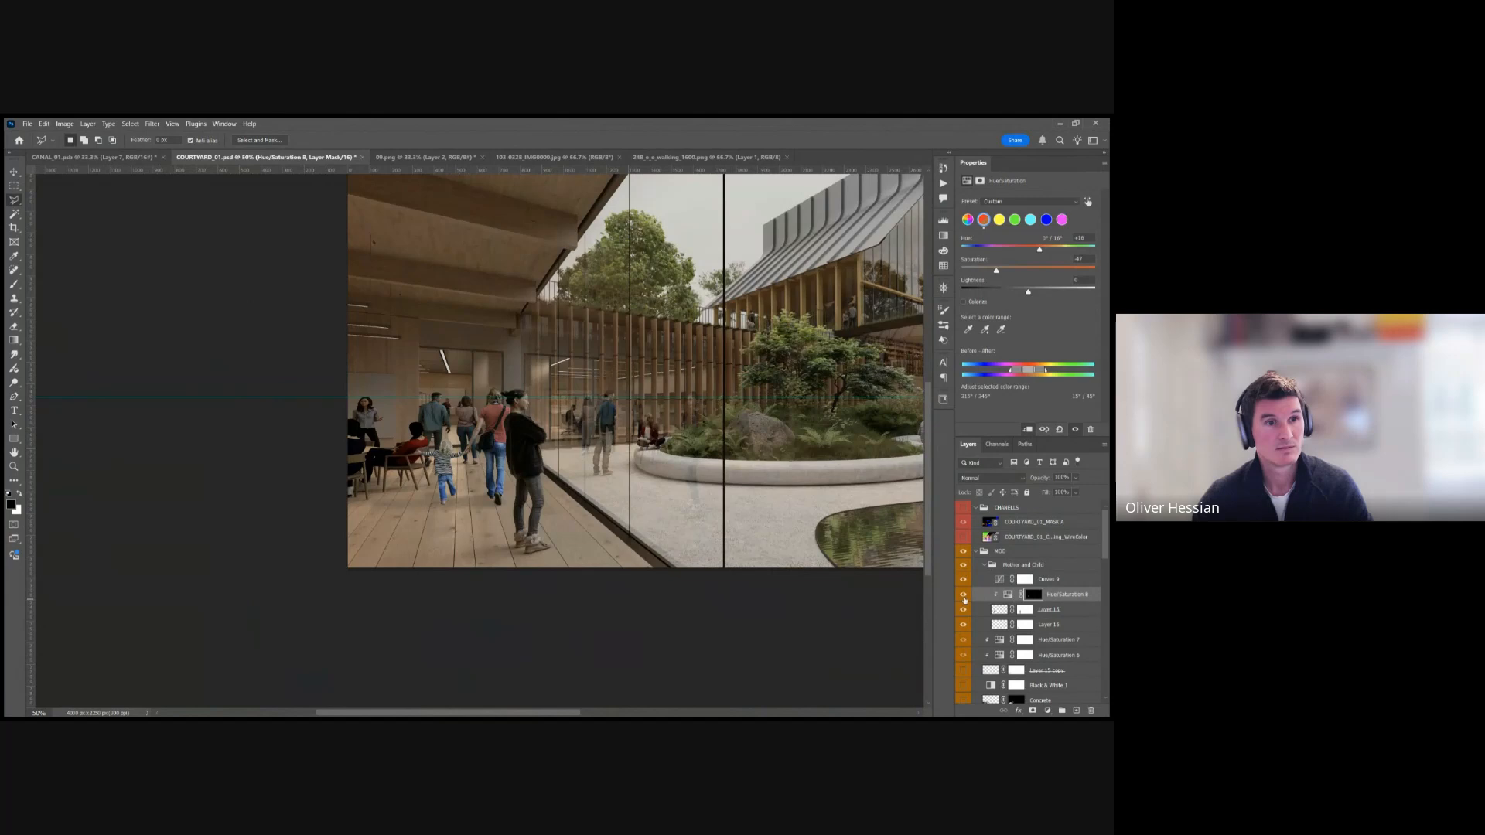
pyautogui.click(964, 596)
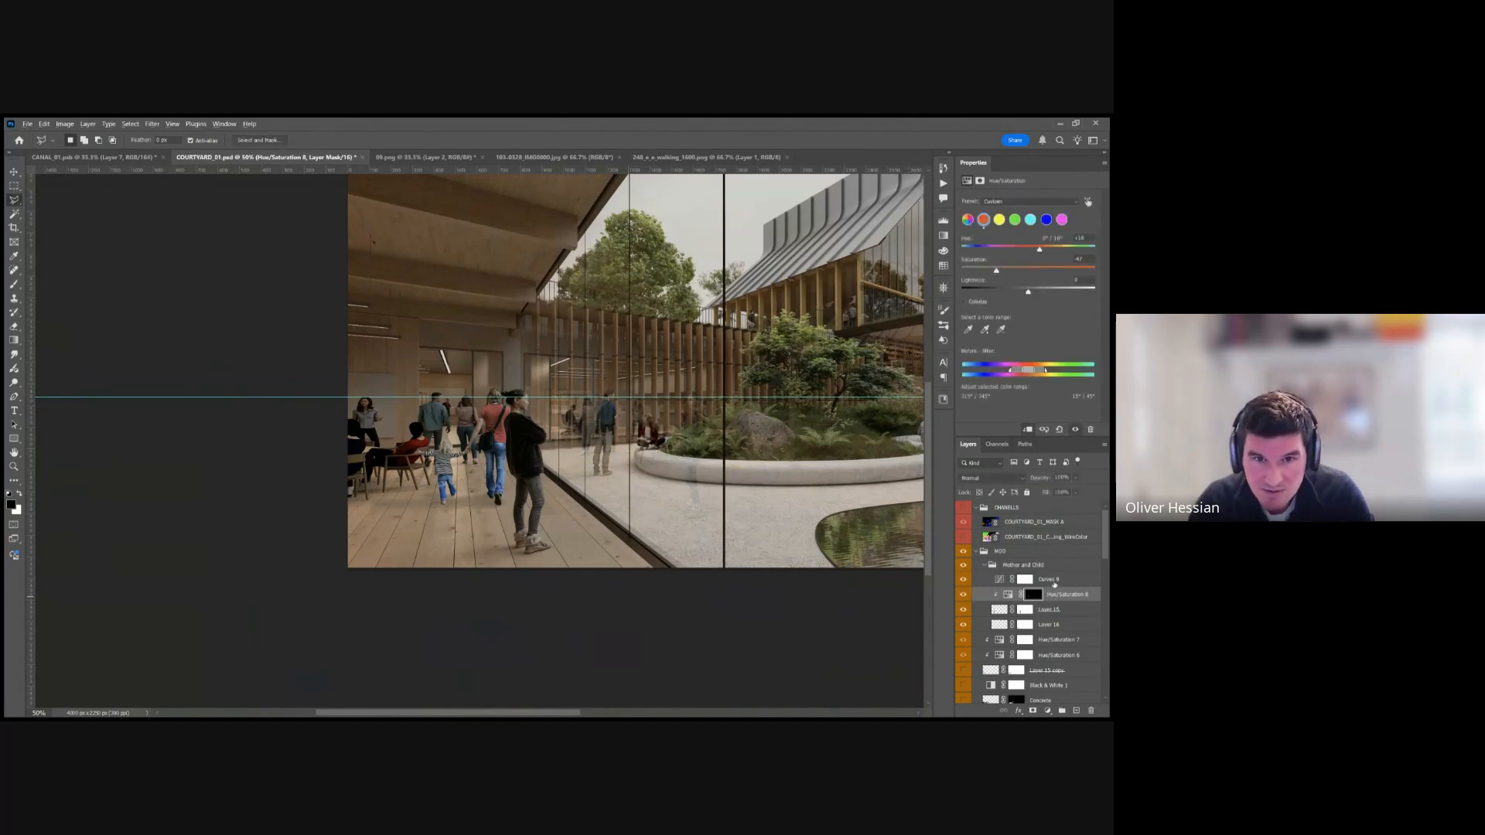
pyautogui.click(1054, 580)
pyautogui.moveTo(357, 522); pyautogui.dragTo(537, 473)
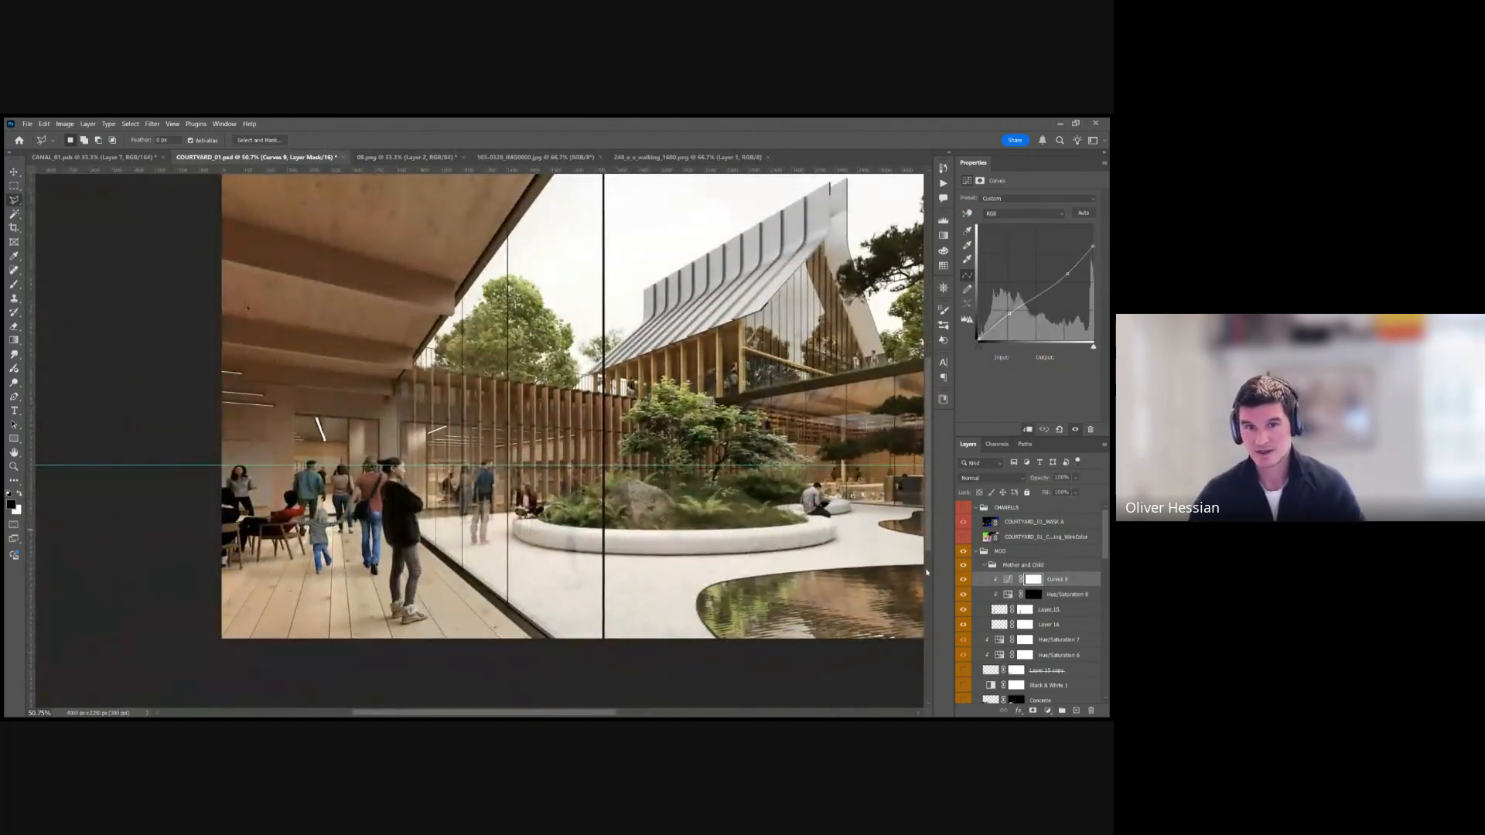
pyautogui.keyDown('alt'); pyautogui.click(1064, 587); pyautogui.keyUp('alt')
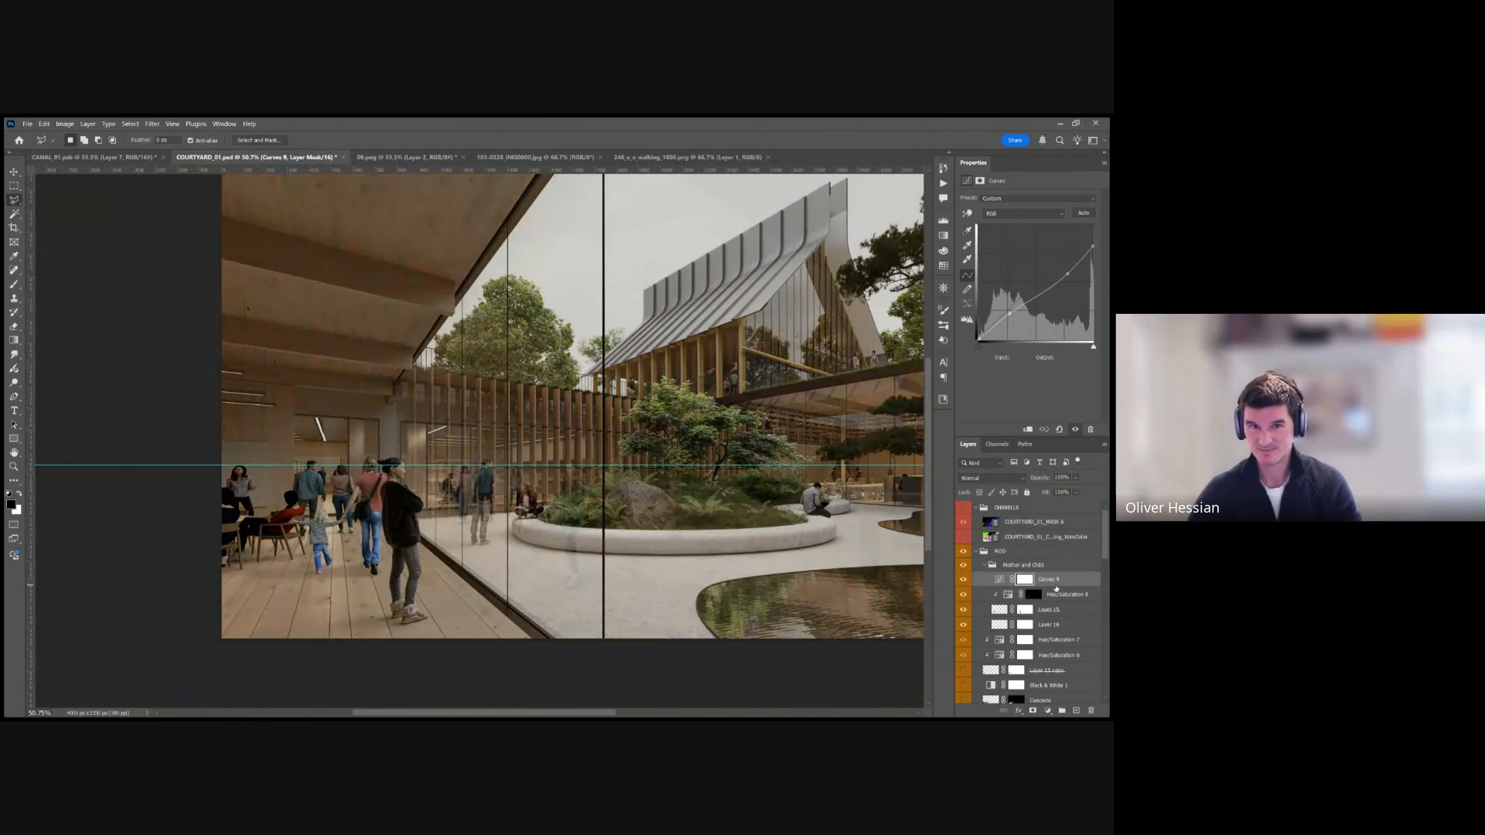
pyautogui.keyDown('alt'); pyautogui.click(1056, 588); pyautogui.keyUp('alt')
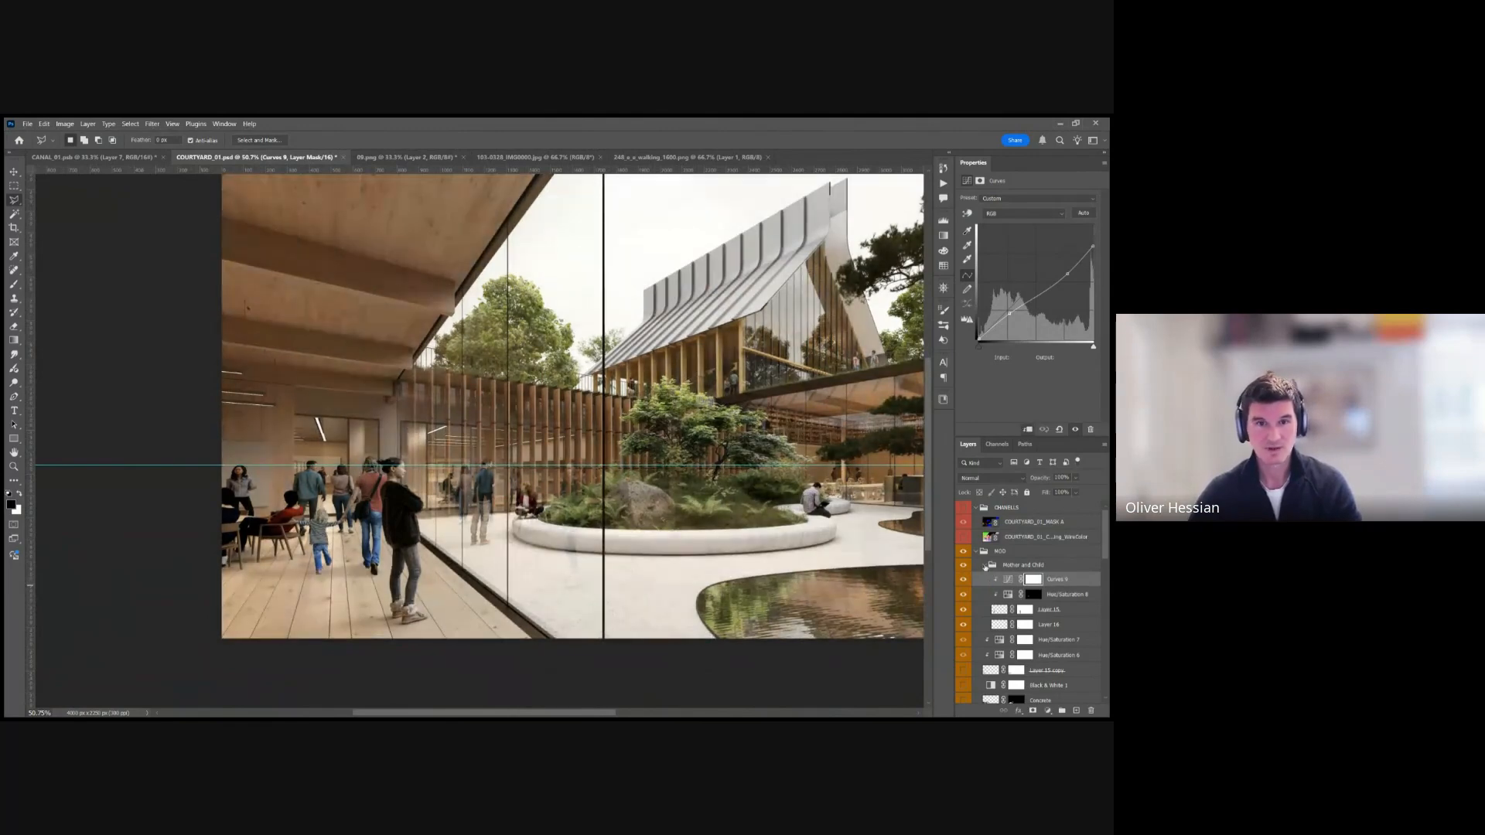
# Compare the figures with and without their Curves adjustment and raise the curve's highlight end slightly.
pyautogui.click(965, 582)
pyautogui.click(965, 582)
pyautogui.click(964, 581)
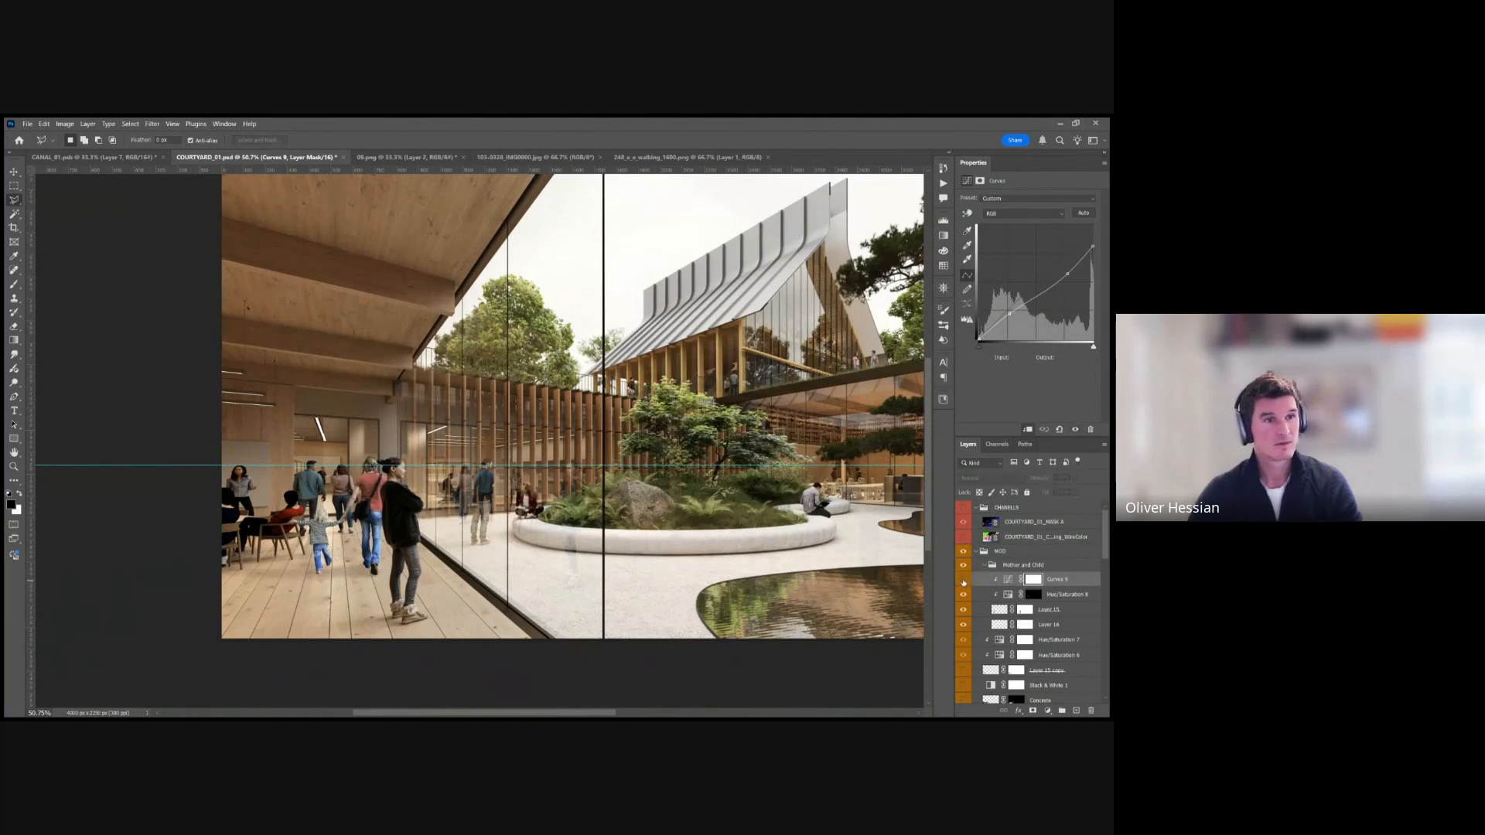
pyautogui.click(964, 581)
pyautogui.click(1006, 581)
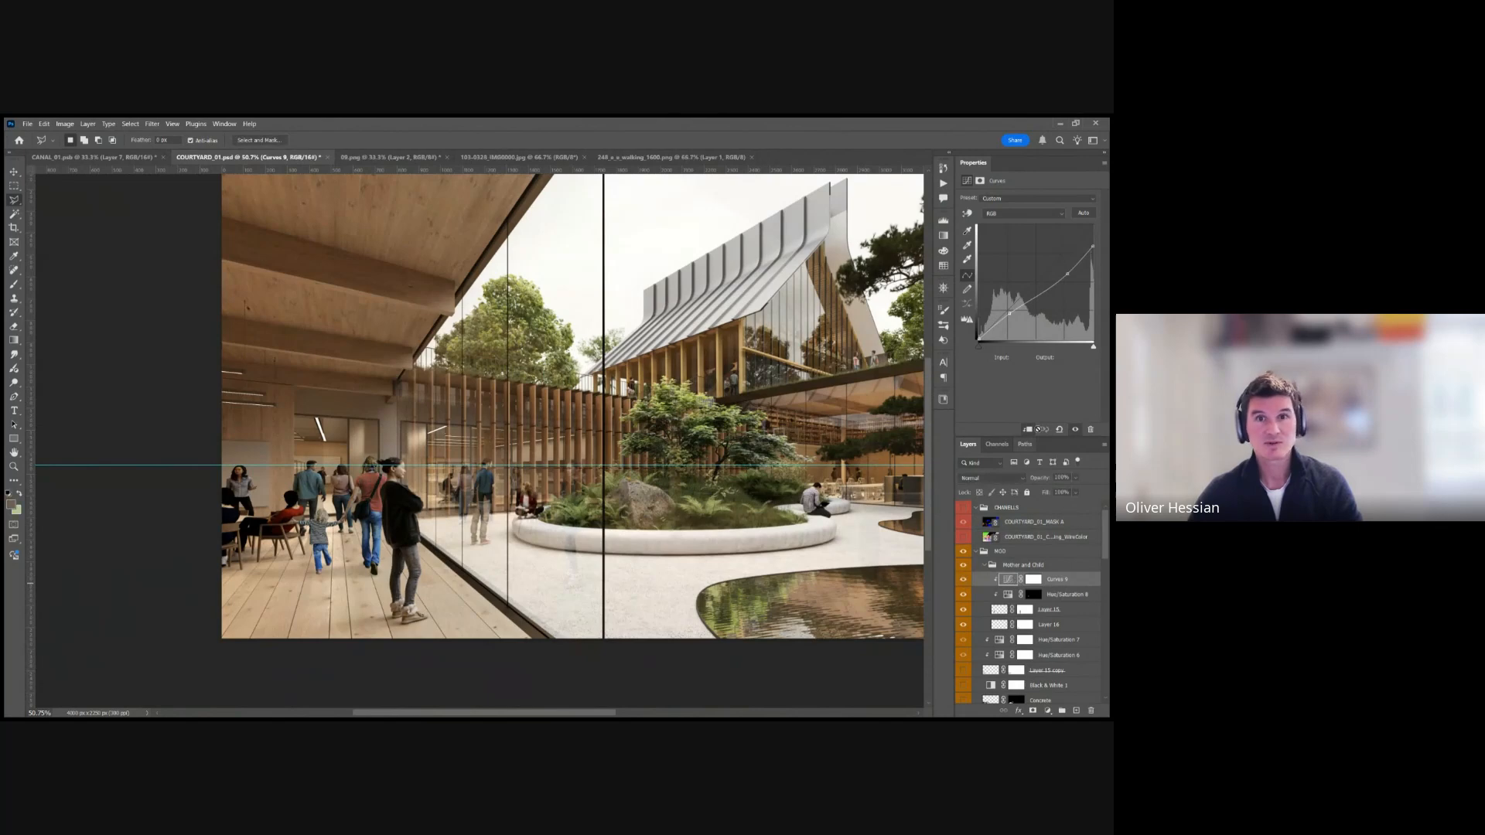
pyautogui.moveTo(1093, 246); pyautogui.dragTo(1065, 266)
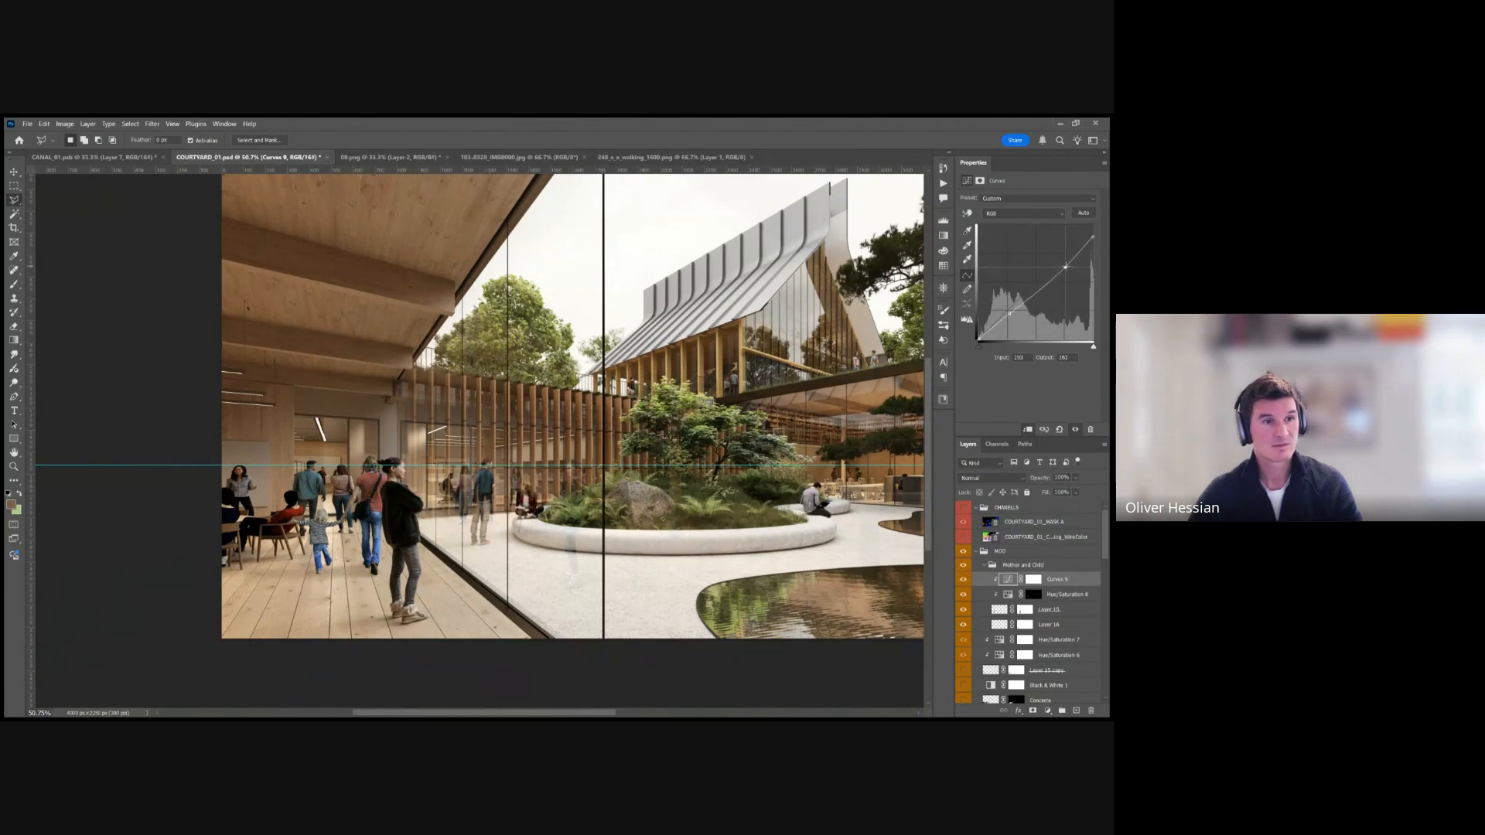
pyautogui.moveTo(1093, 235); pyautogui.dragTo(1093, 233)
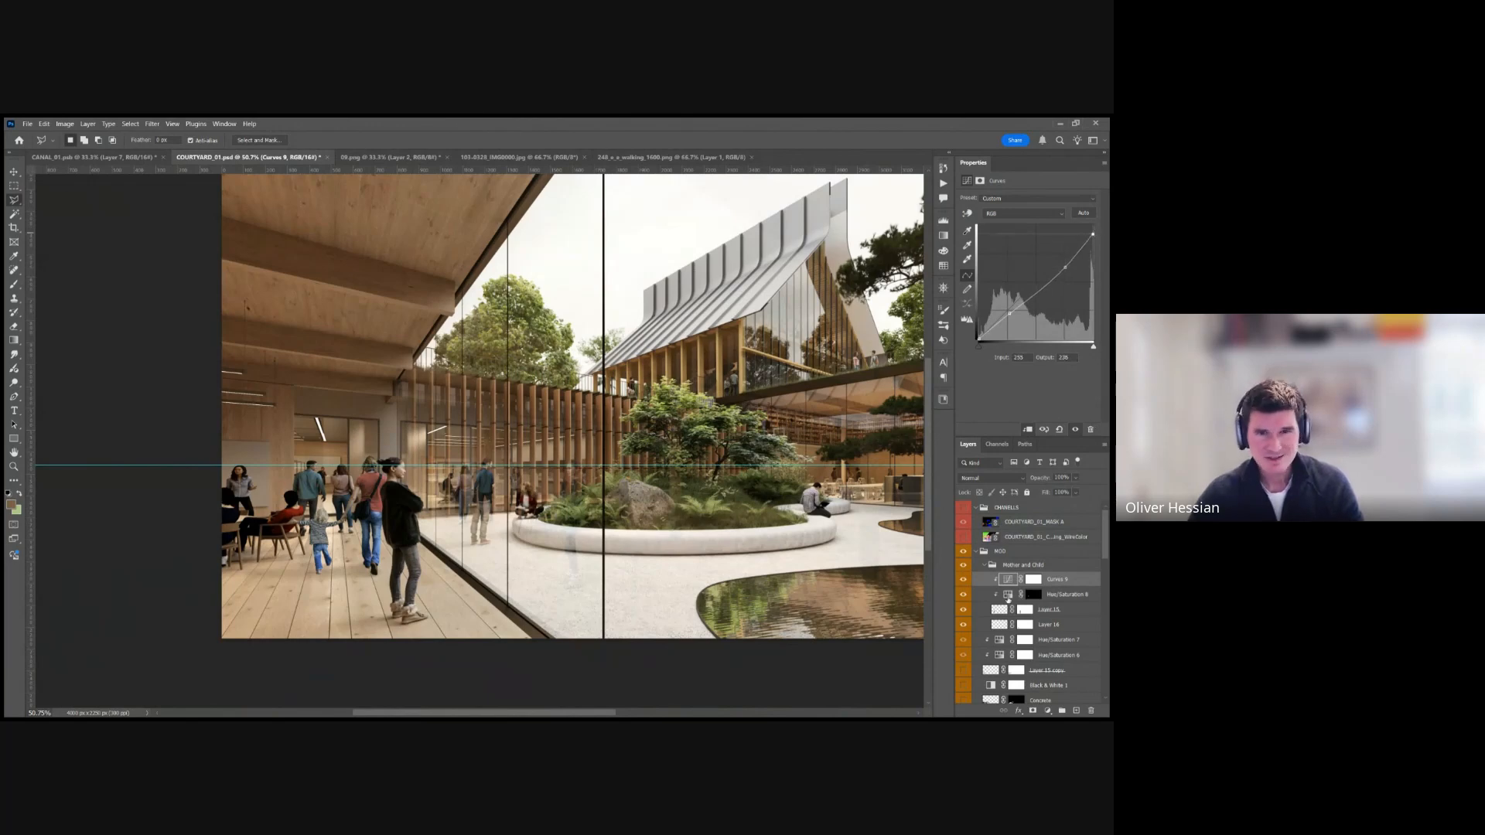
# Add a clipped Hue/Saturation adjustment directly above the woman-and-child layer and reduce the saturation of its blues and cyans.
pyautogui.click(1007, 594)
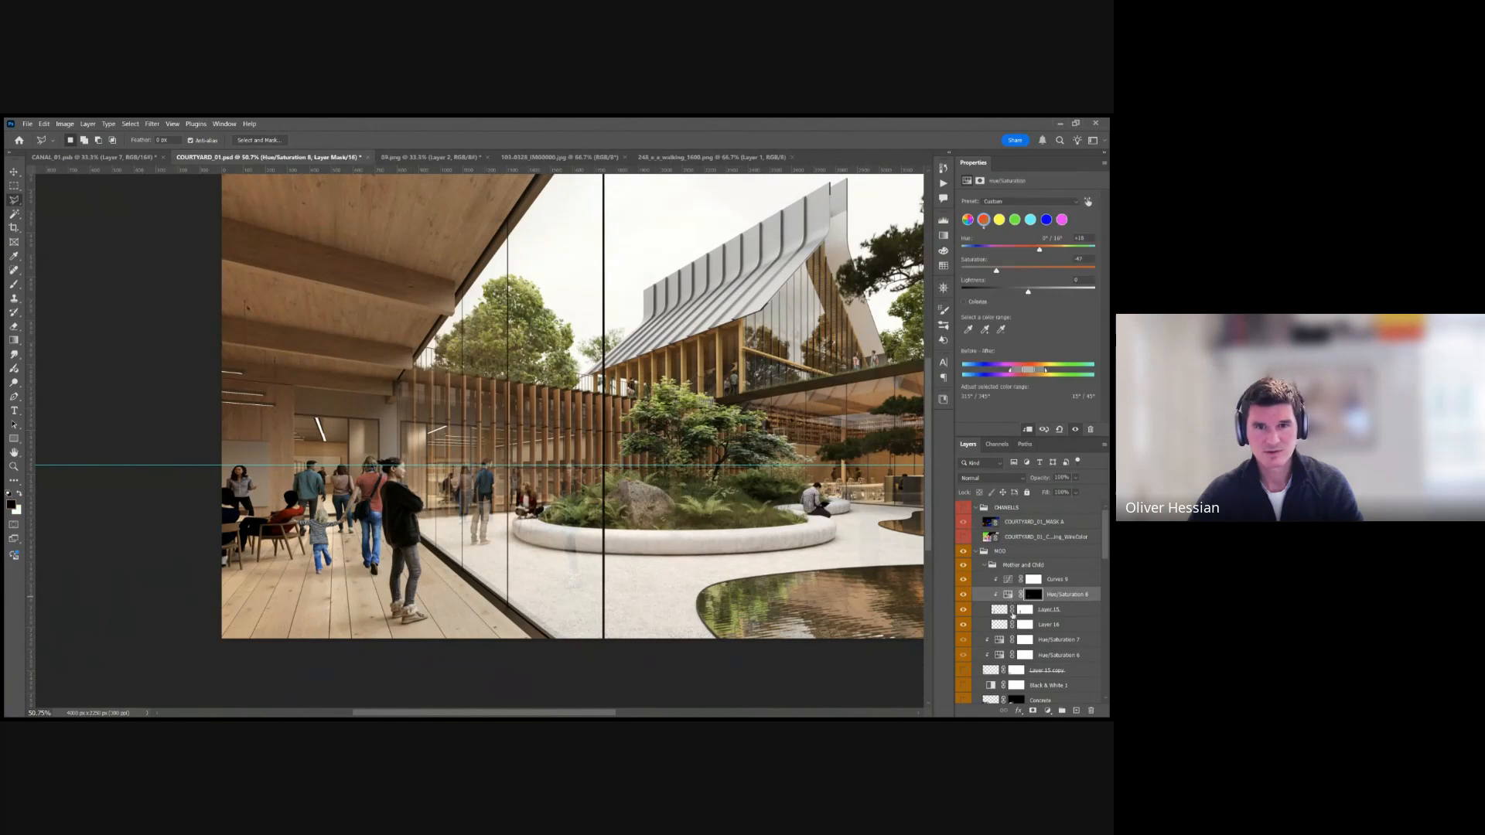
pyautogui.click(1040, 611)
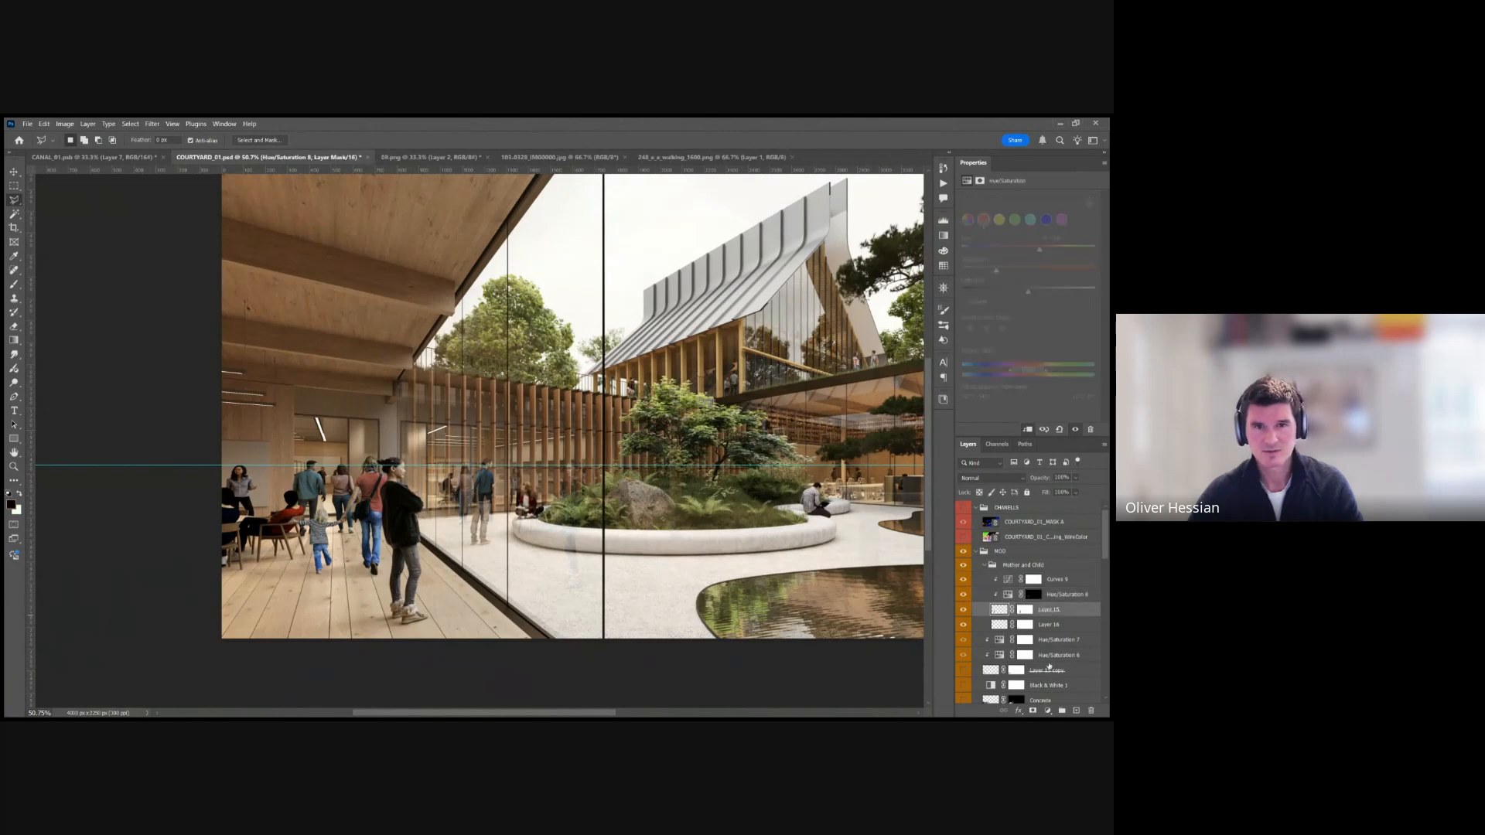
pyautogui.click(1072, 608)
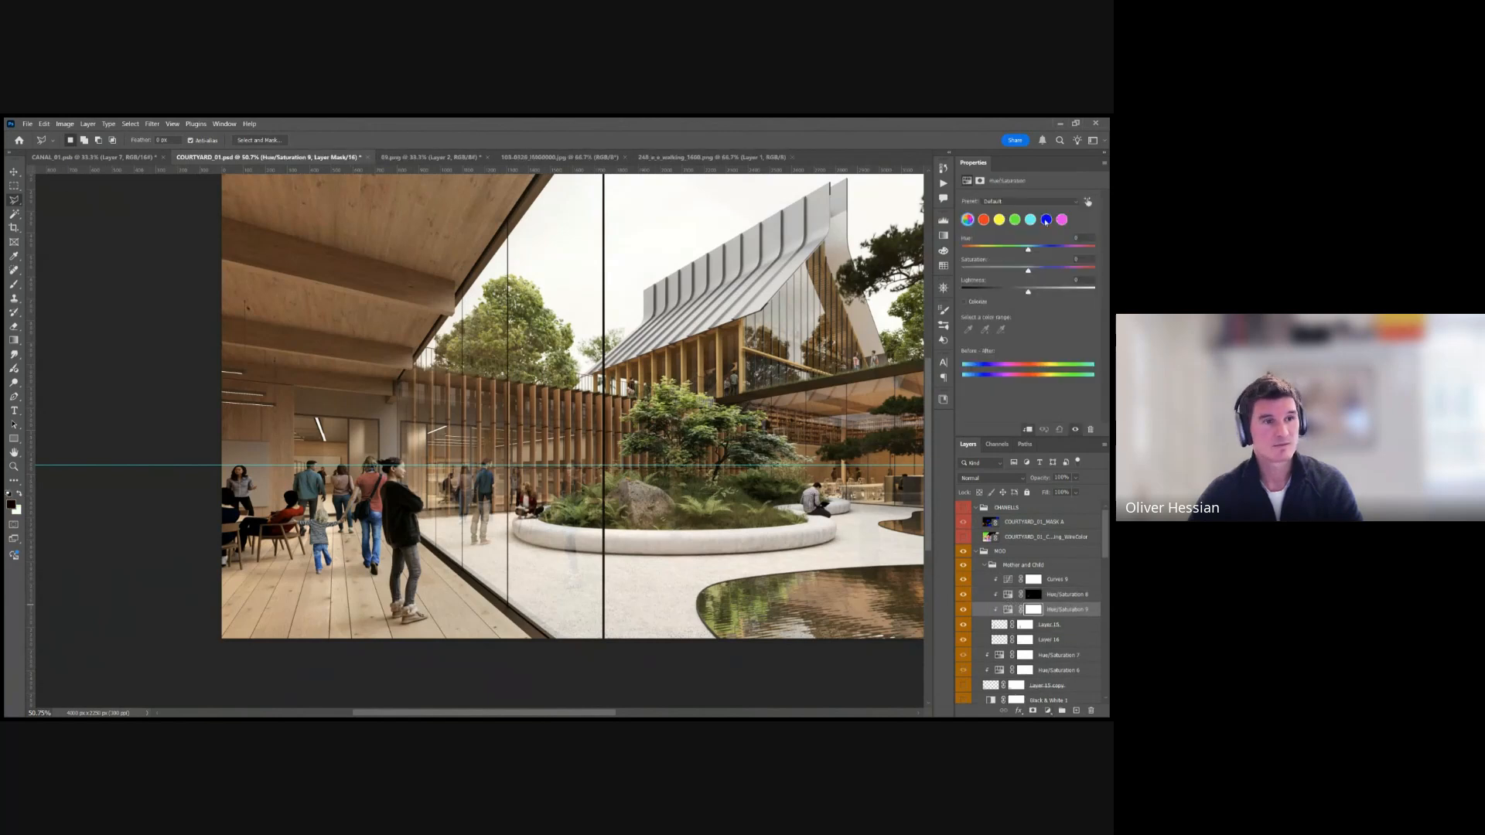
pyautogui.click(1046, 219)
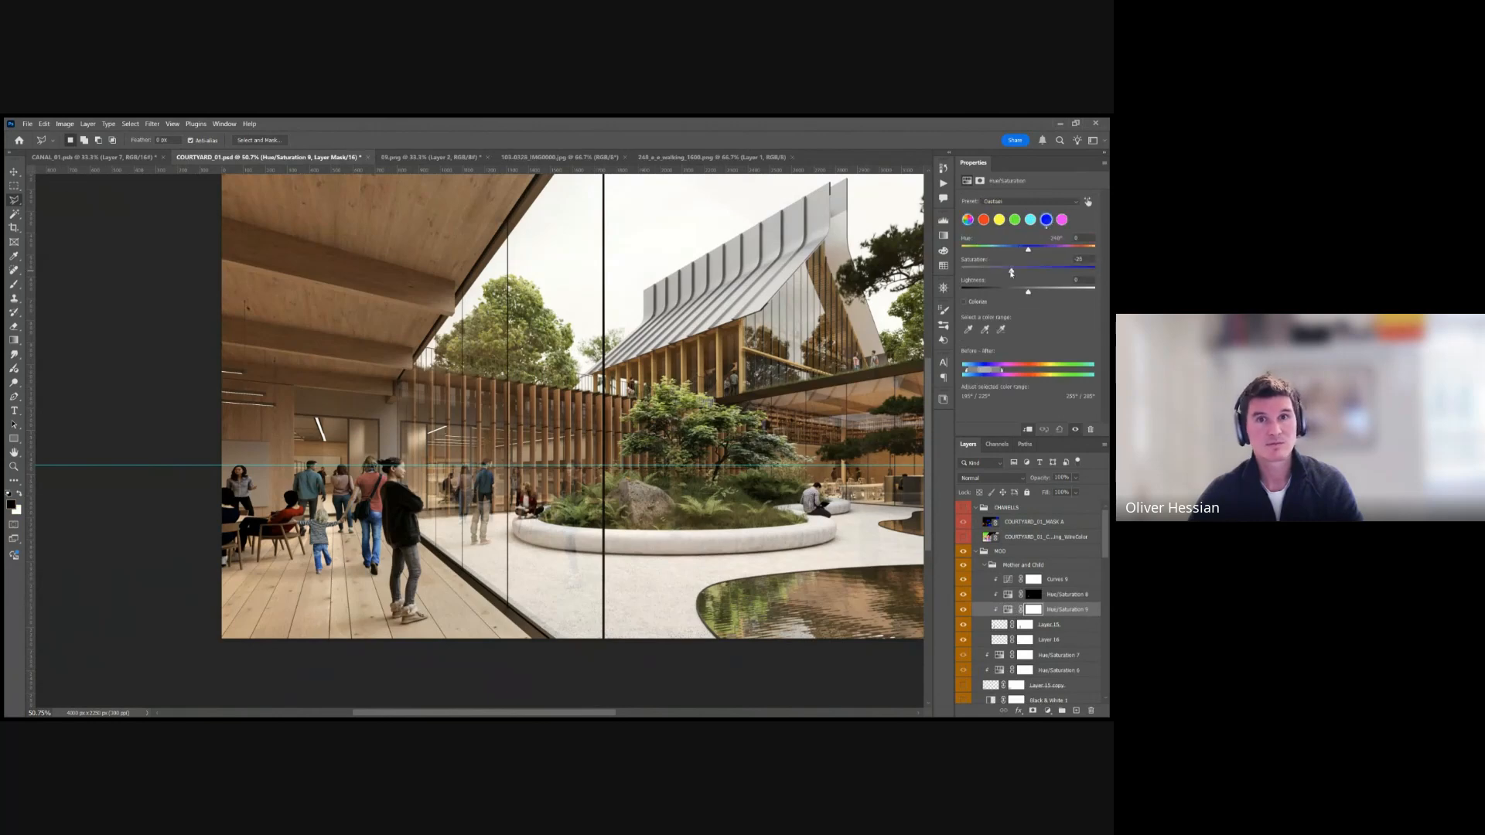
pyautogui.click(1029, 222)
pyautogui.click(1009, 268)
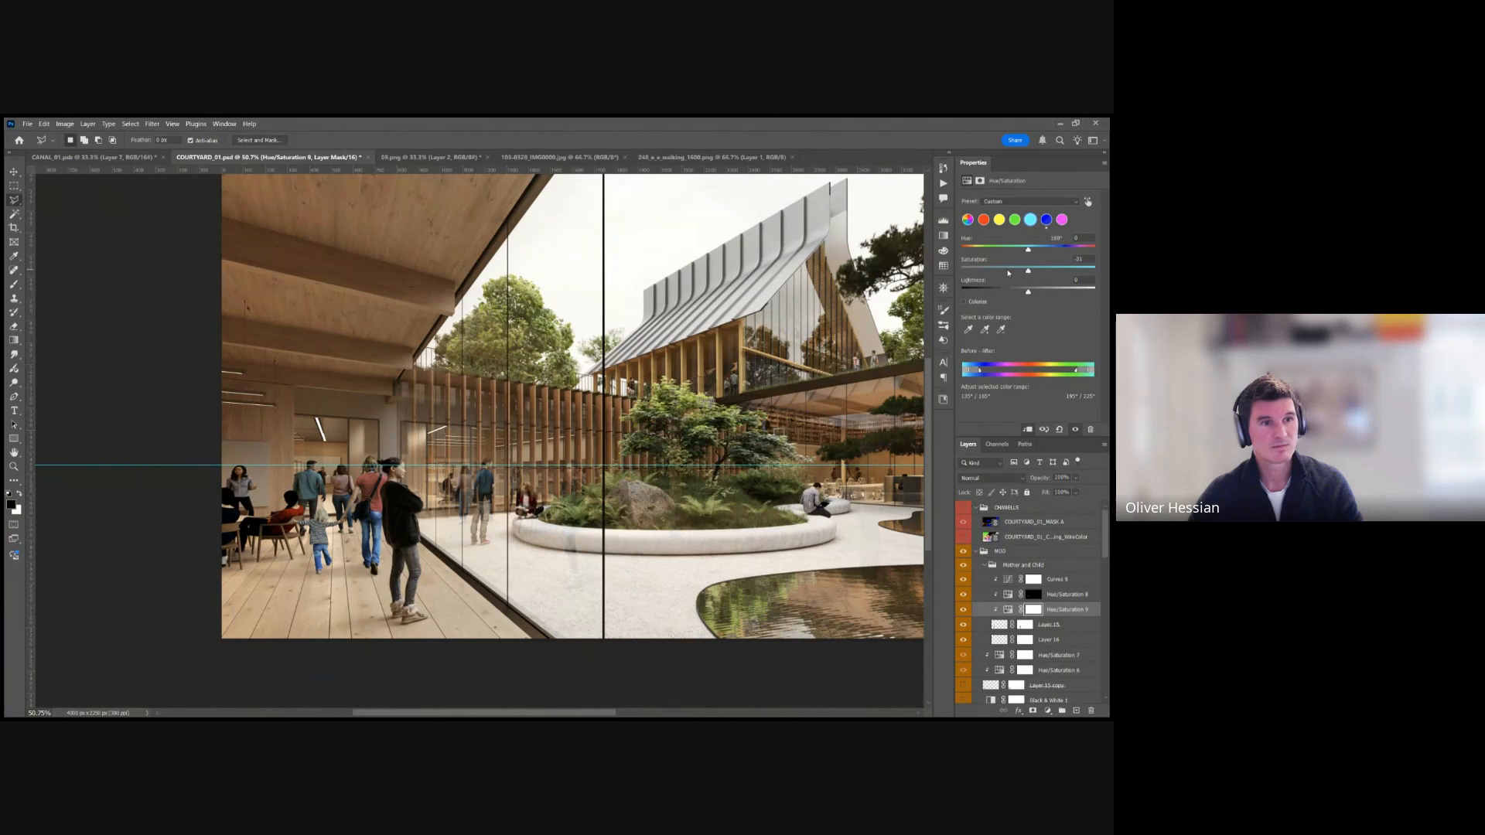
# Lower the saturation of the blues to about -44 in the figures' clipped Hue/Saturation adjustment.
pyautogui.click(1046, 220)
pyautogui.moveTo(1004, 270); pyautogui.dragTo(998, 272)
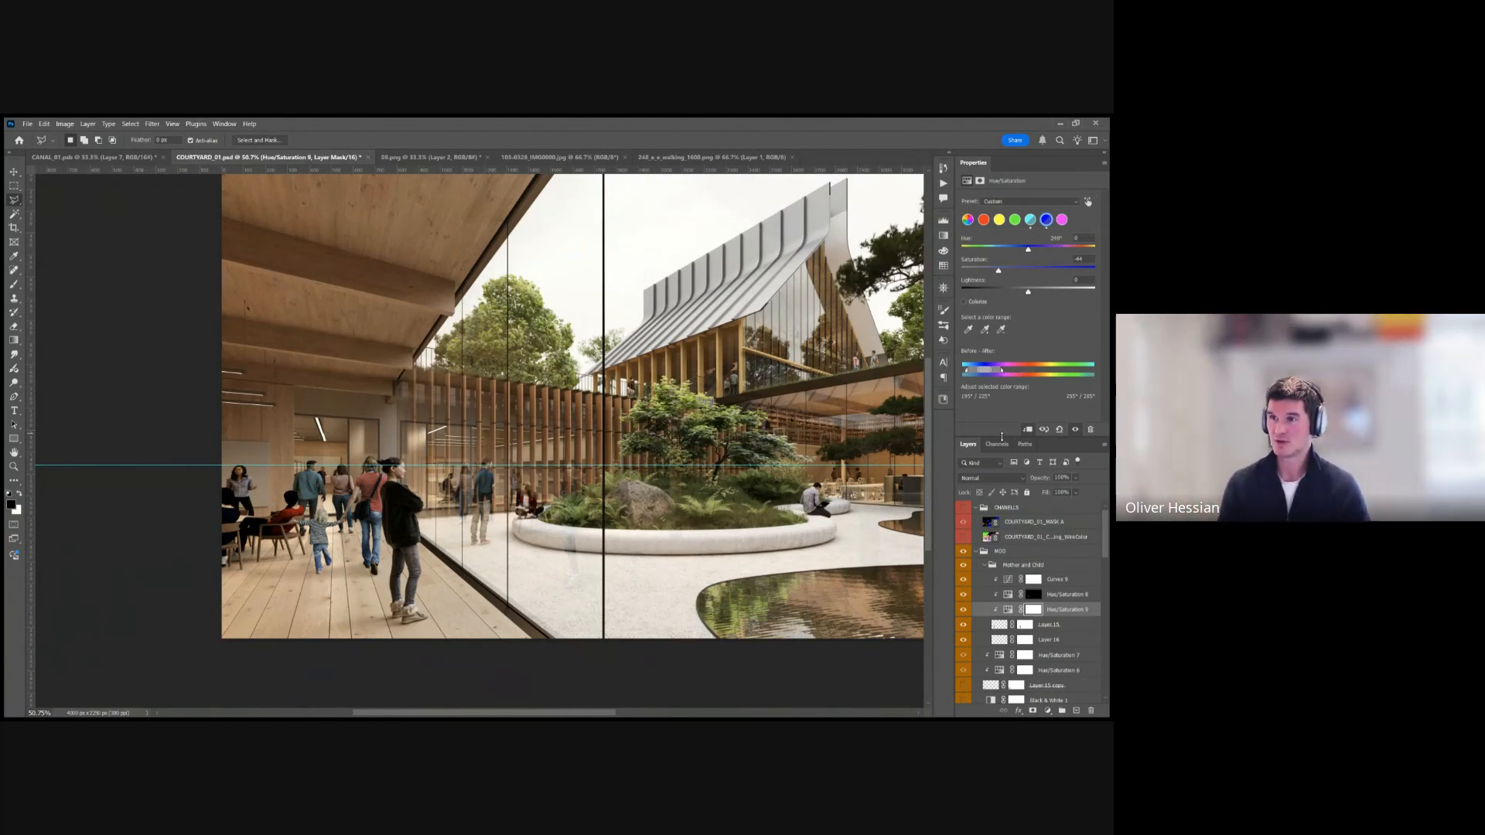
# Add a new empty layer above the figures' Curves adjustment and clip it to the woman-and-child cutout.
pyautogui.click(1055, 580)
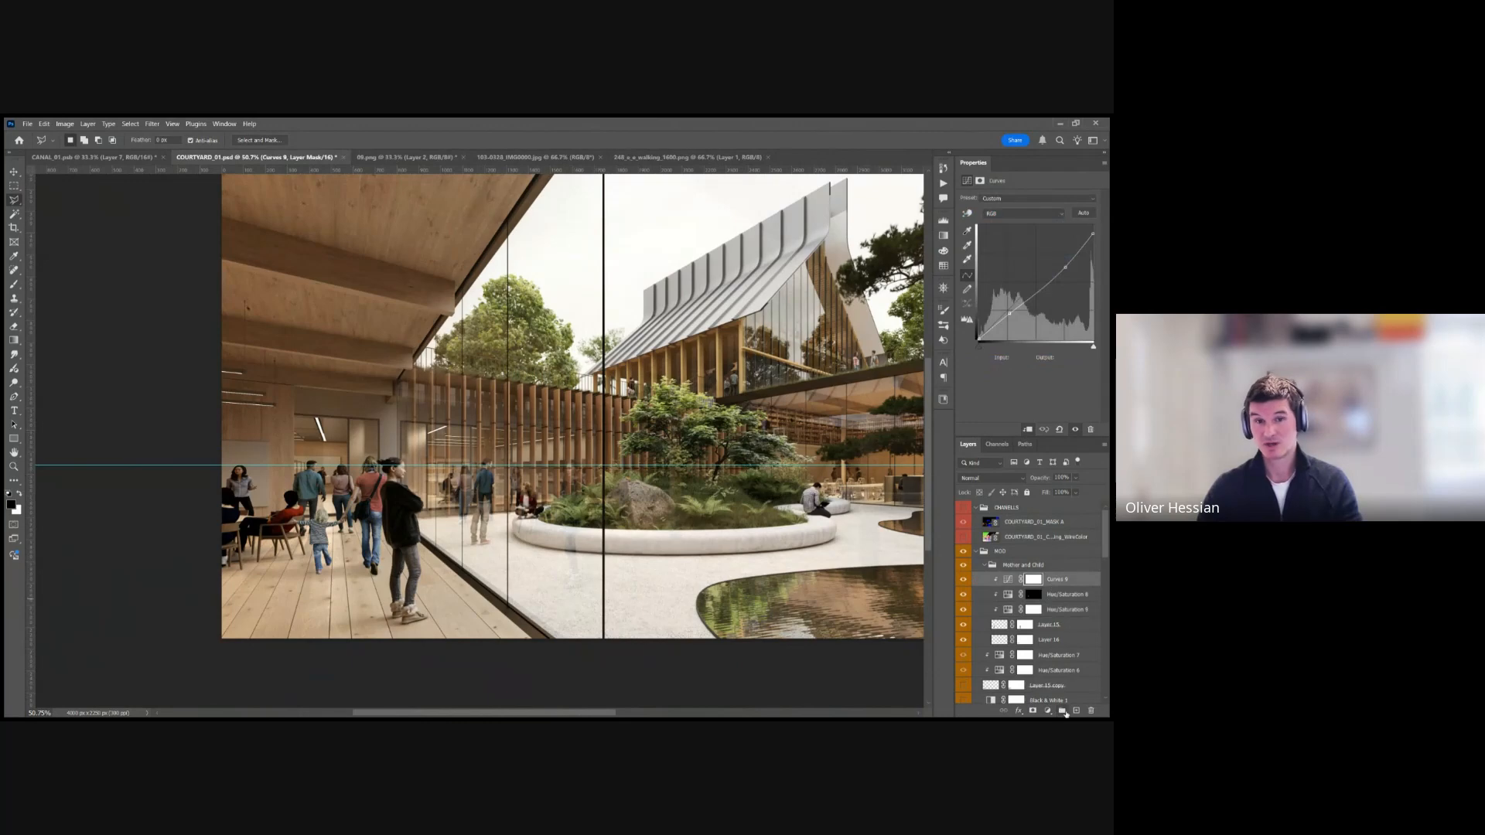
pyautogui.click(1076, 711)
pyautogui.keyDown('alt'); pyautogui.click(1066, 585); pyautogui.keyUp('alt')
# Brush soft white highlights and black shading onto the woman and child on the clipped layer, using a 20% opacity brush.
pyautogui.press('b')
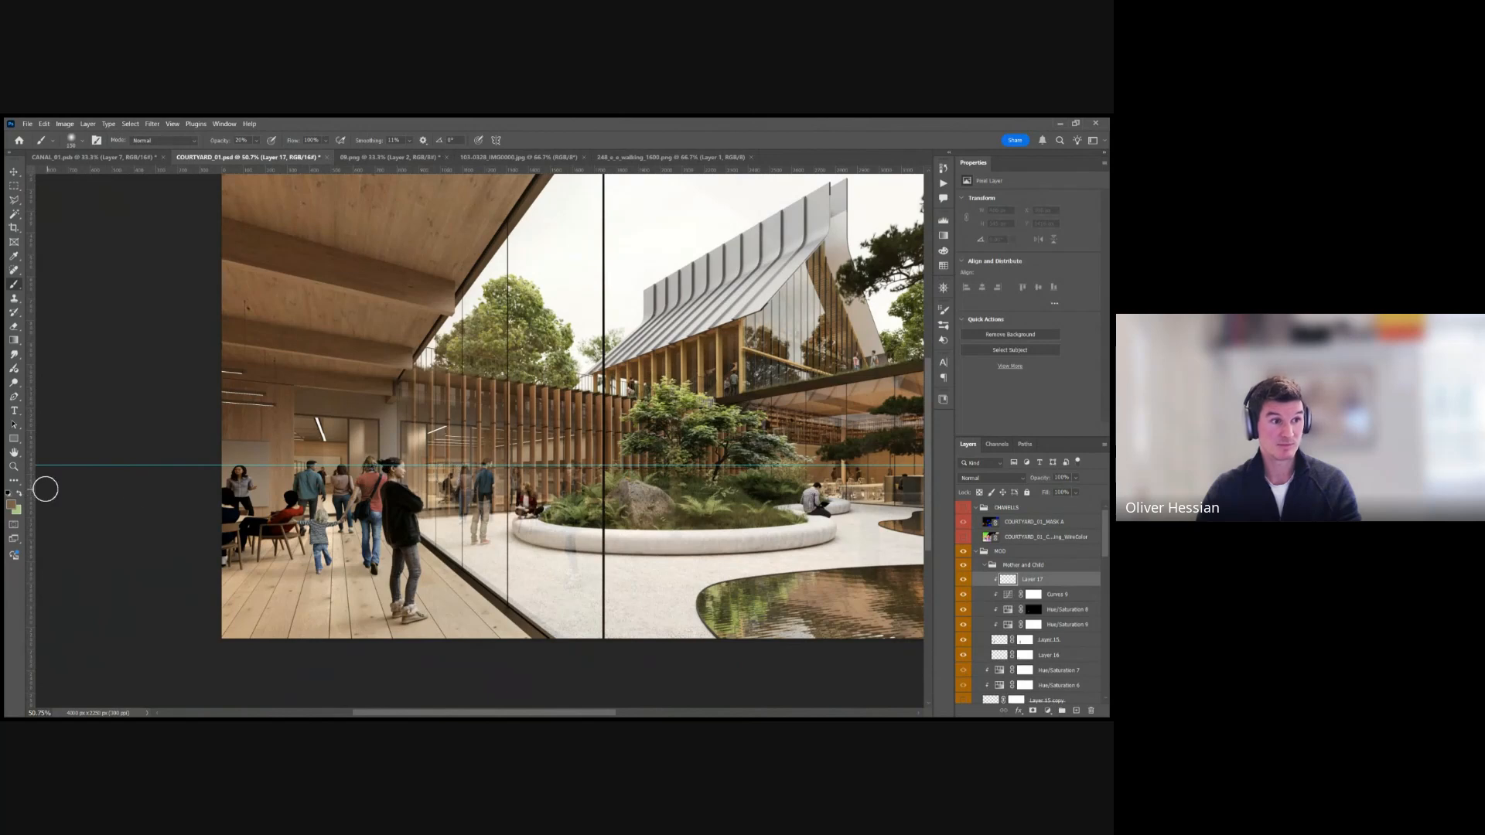
pyautogui.click(9, 494)
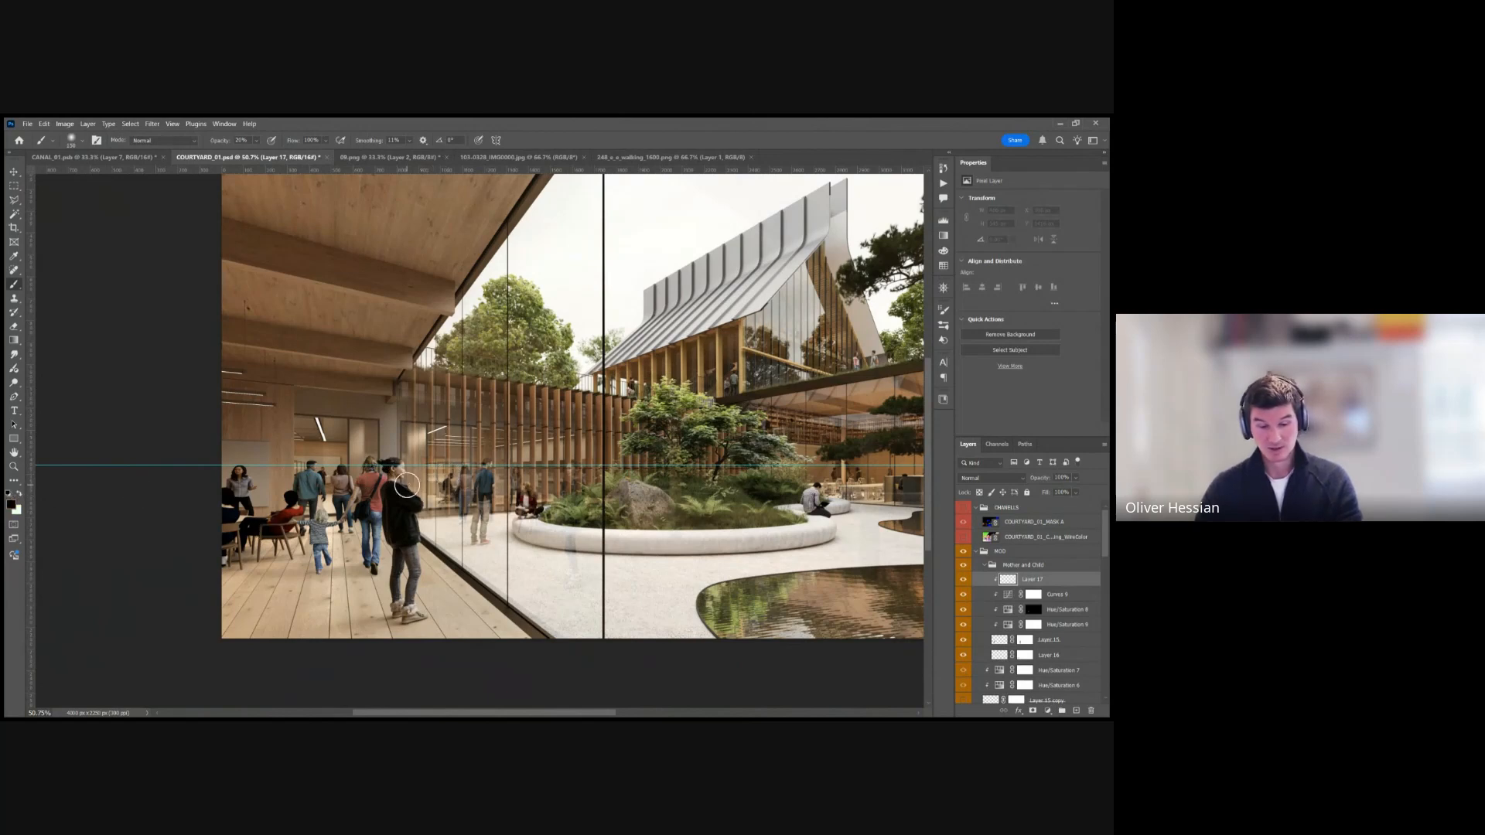
pyautogui.press('x')
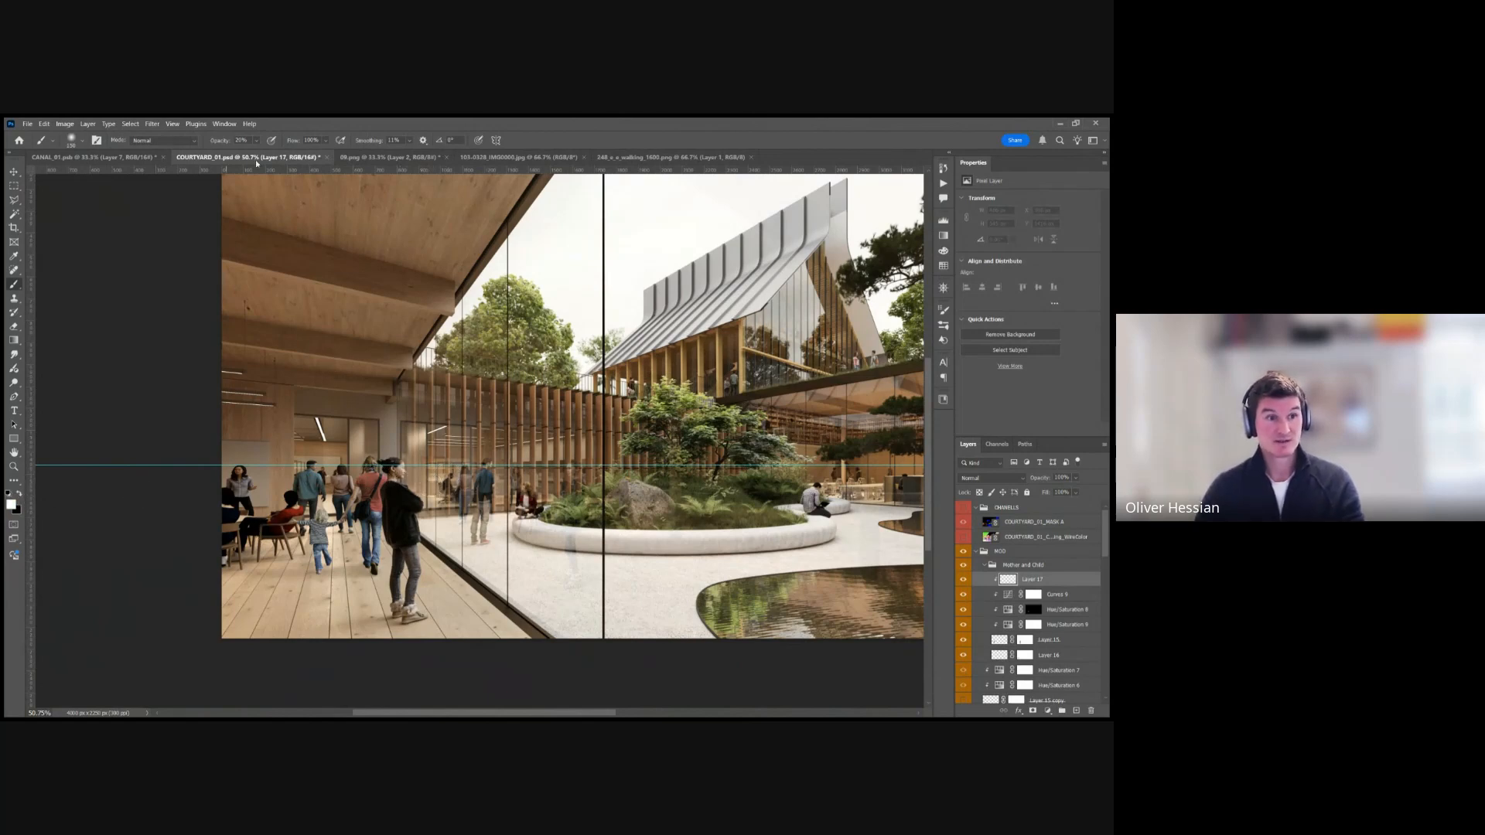
pyautogui.moveTo(390, 464)
pyautogui.mouseDown()
pyautogui.moveTo(386, 485)
pyautogui.moveTo(381, 457)
pyautogui.mouseUp()
pyautogui.moveTo(381, 457)
pyautogui.mouseDown()
pyautogui.moveTo(393, 546)
pyautogui.moveTo(388, 457)
pyautogui.mouseUp()
pyautogui.press('[')
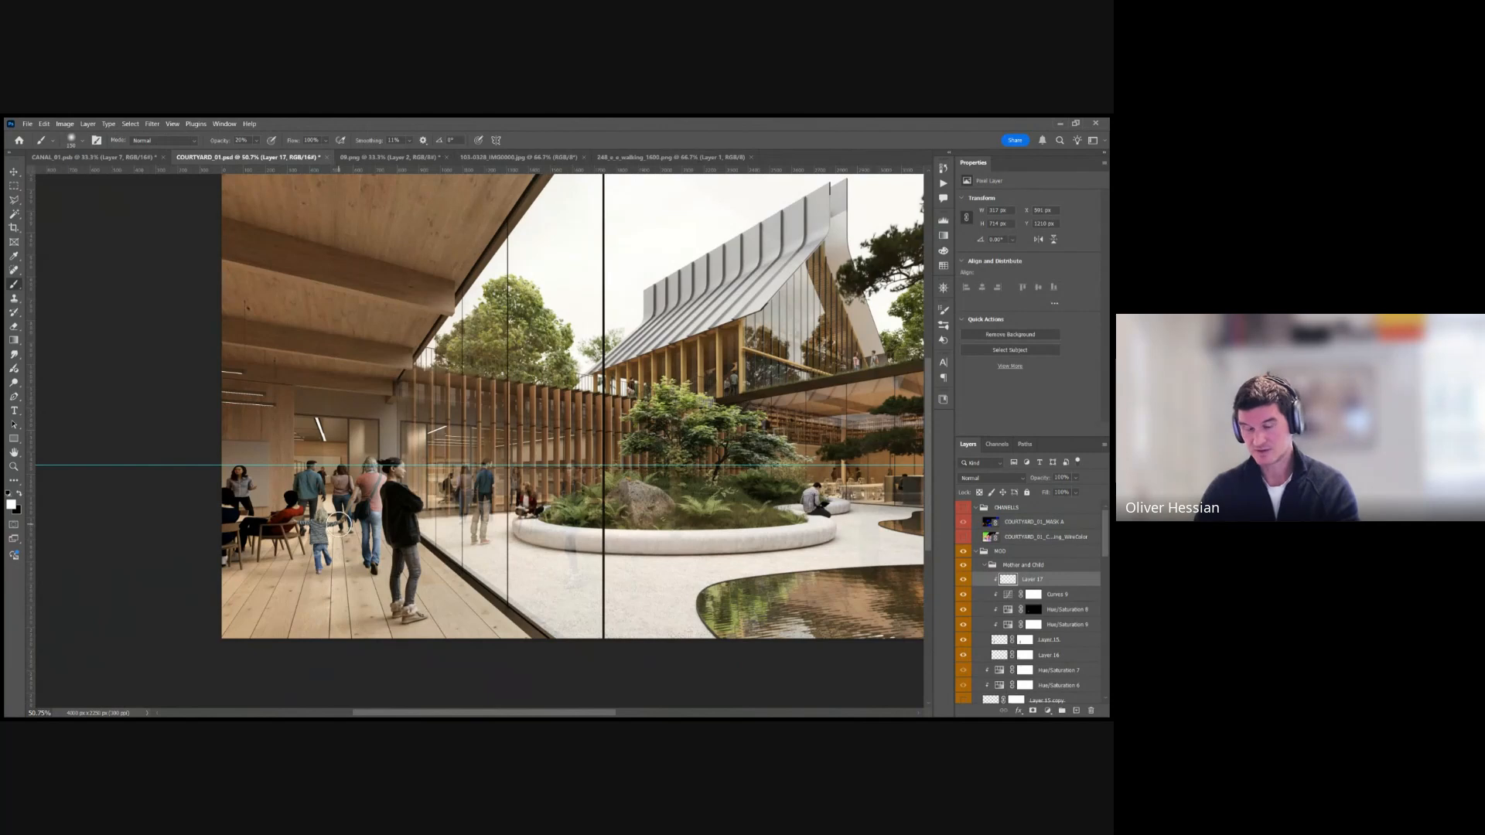
pyautogui.press('[')
pyautogui.press('[')
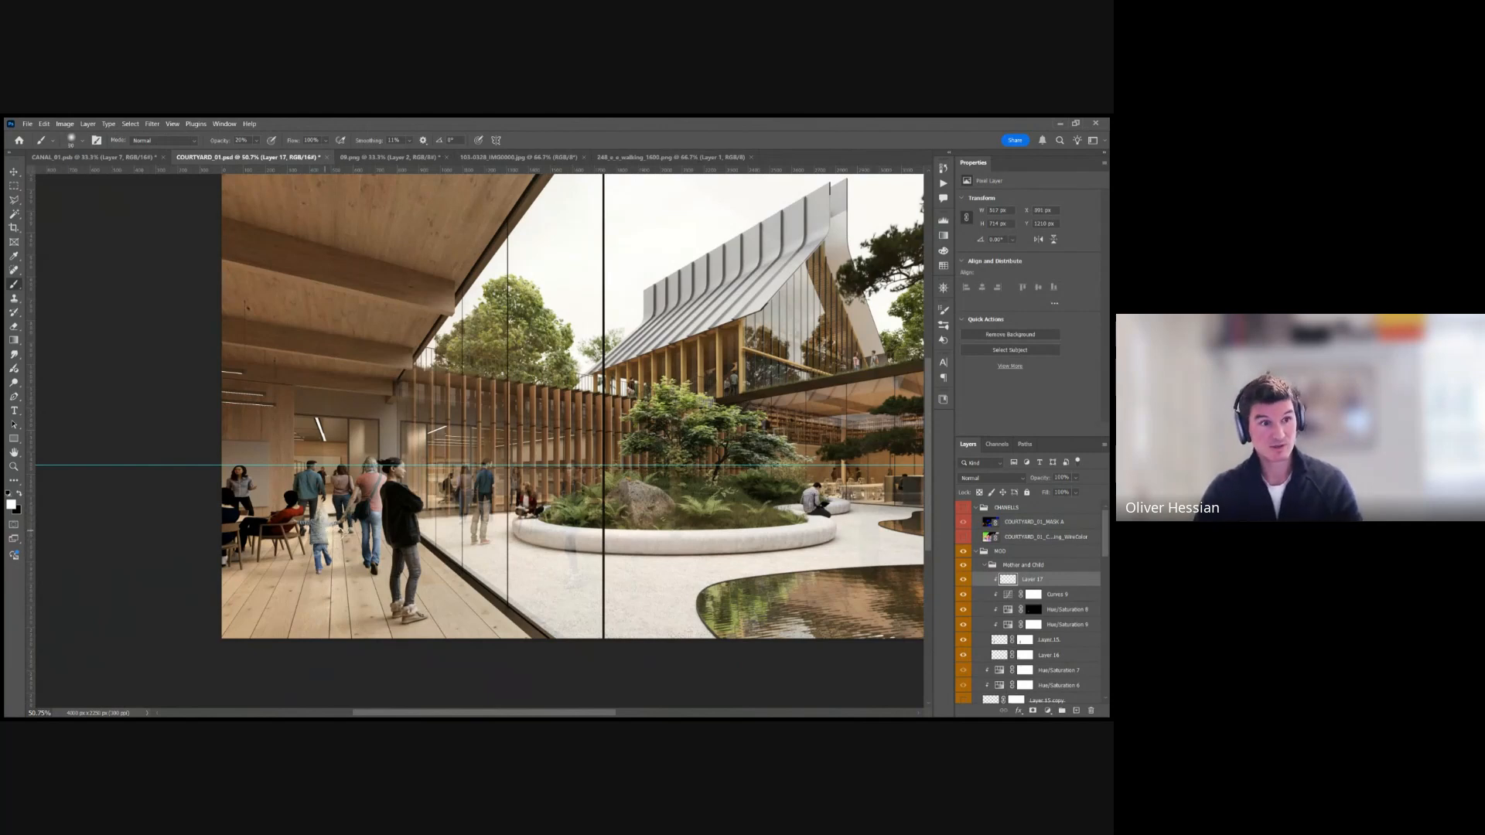
pyautogui.press('x')
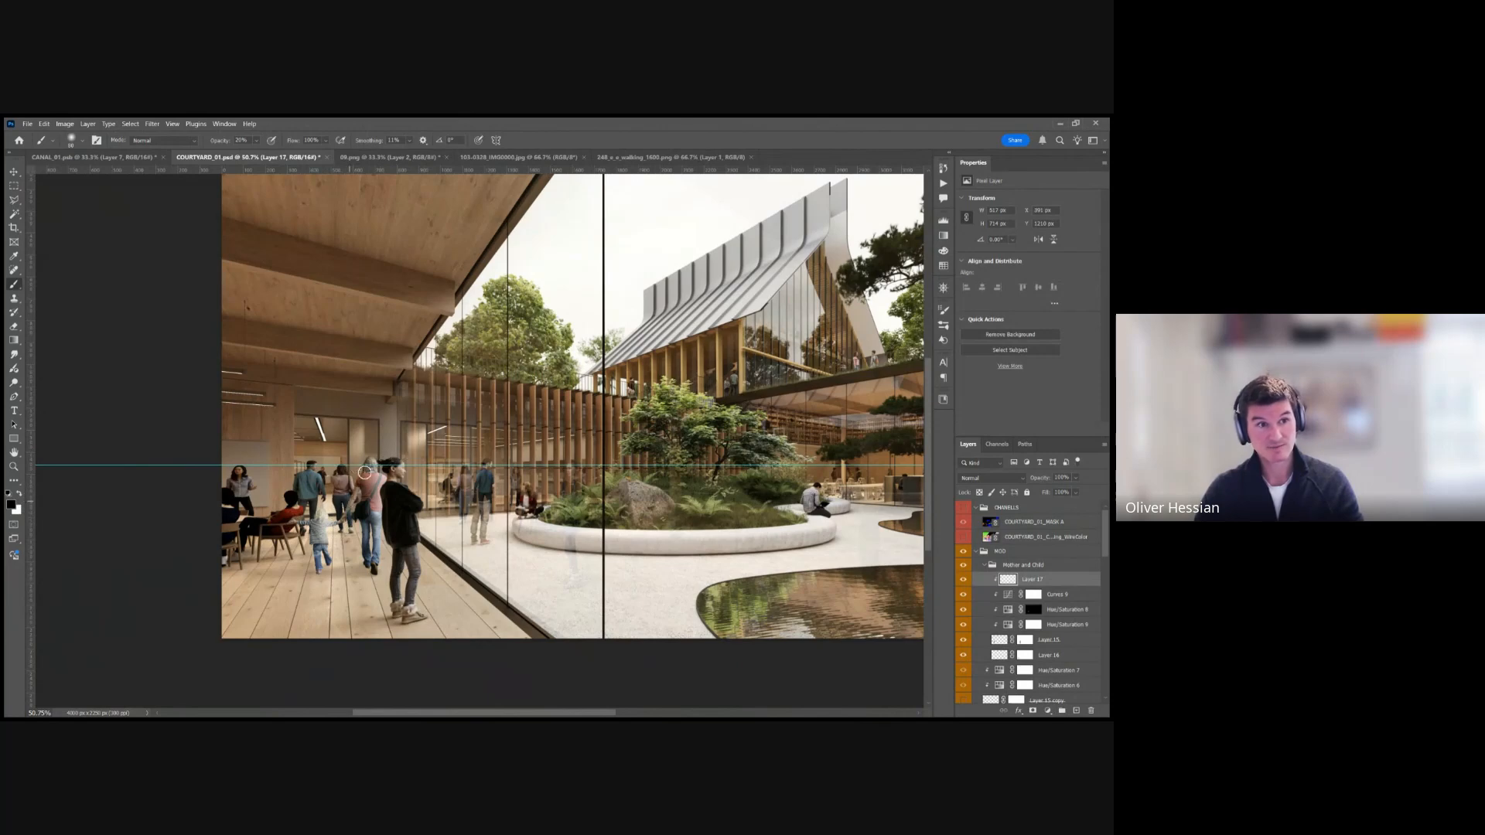
pyautogui.moveTo(288, 524)
pyautogui.mouseDown()
pyautogui.moveTo(312, 588)
pyautogui.moveTo(310, 543)
pyautogui.mouseUp()
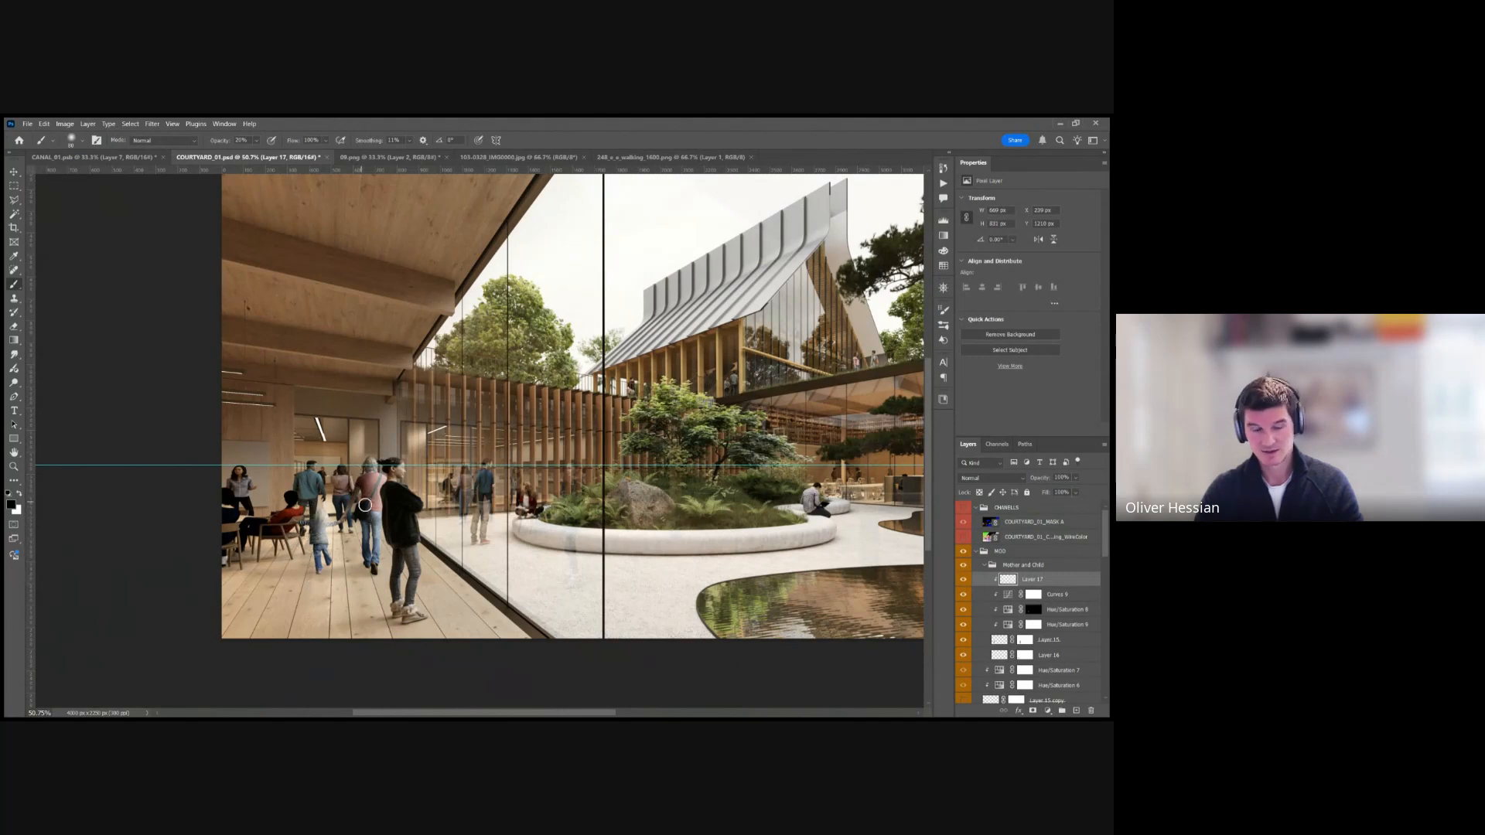
# Set the blend mode of the painted highlight-and-shade layer to Soft Light.
pyautogui.press('v')
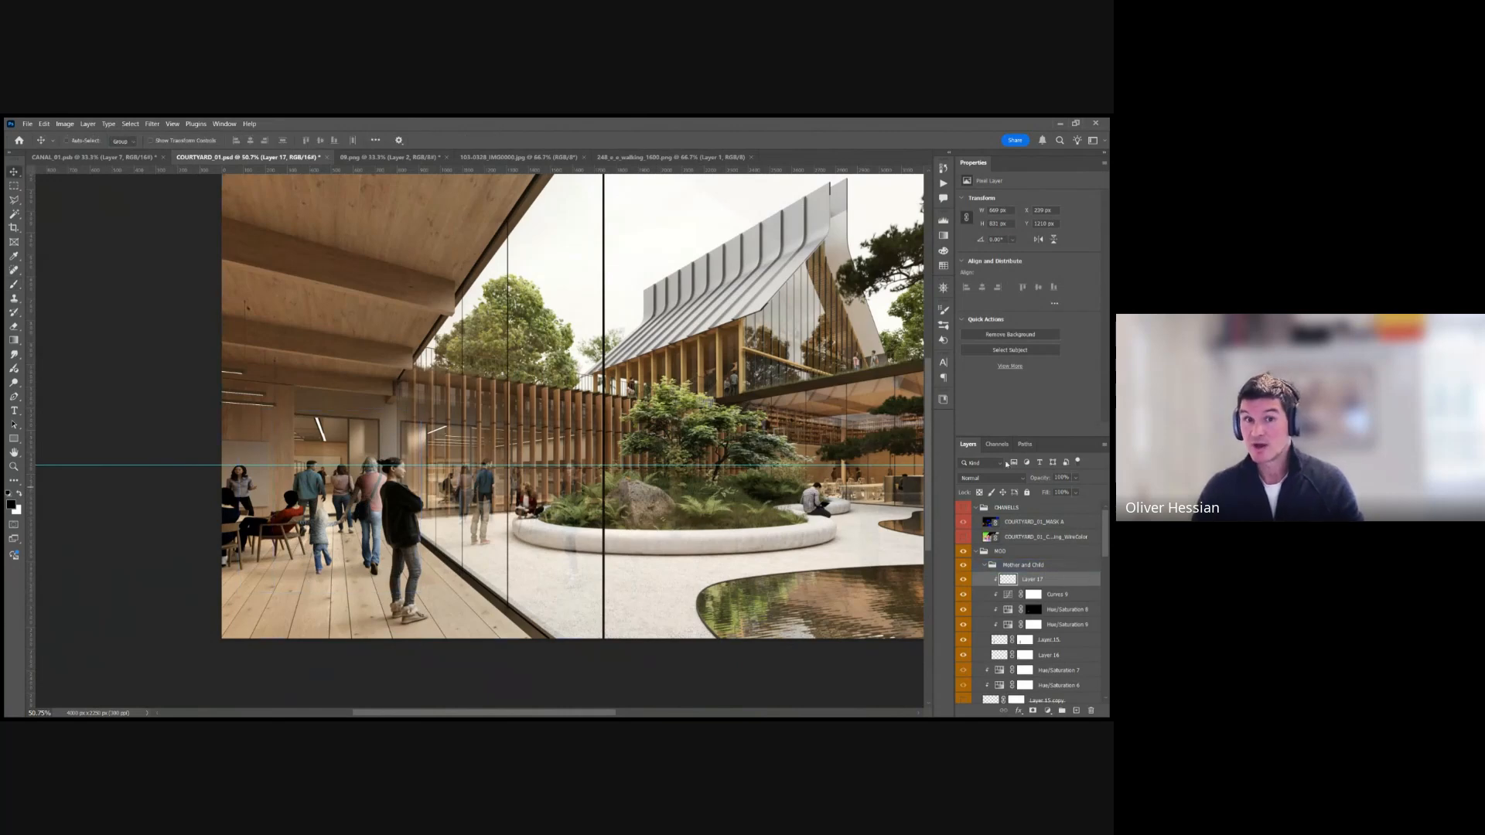
pyautogui.click(1022, 478)
pyautogui.click(981, 565)
pyautogui.click(979, 596)
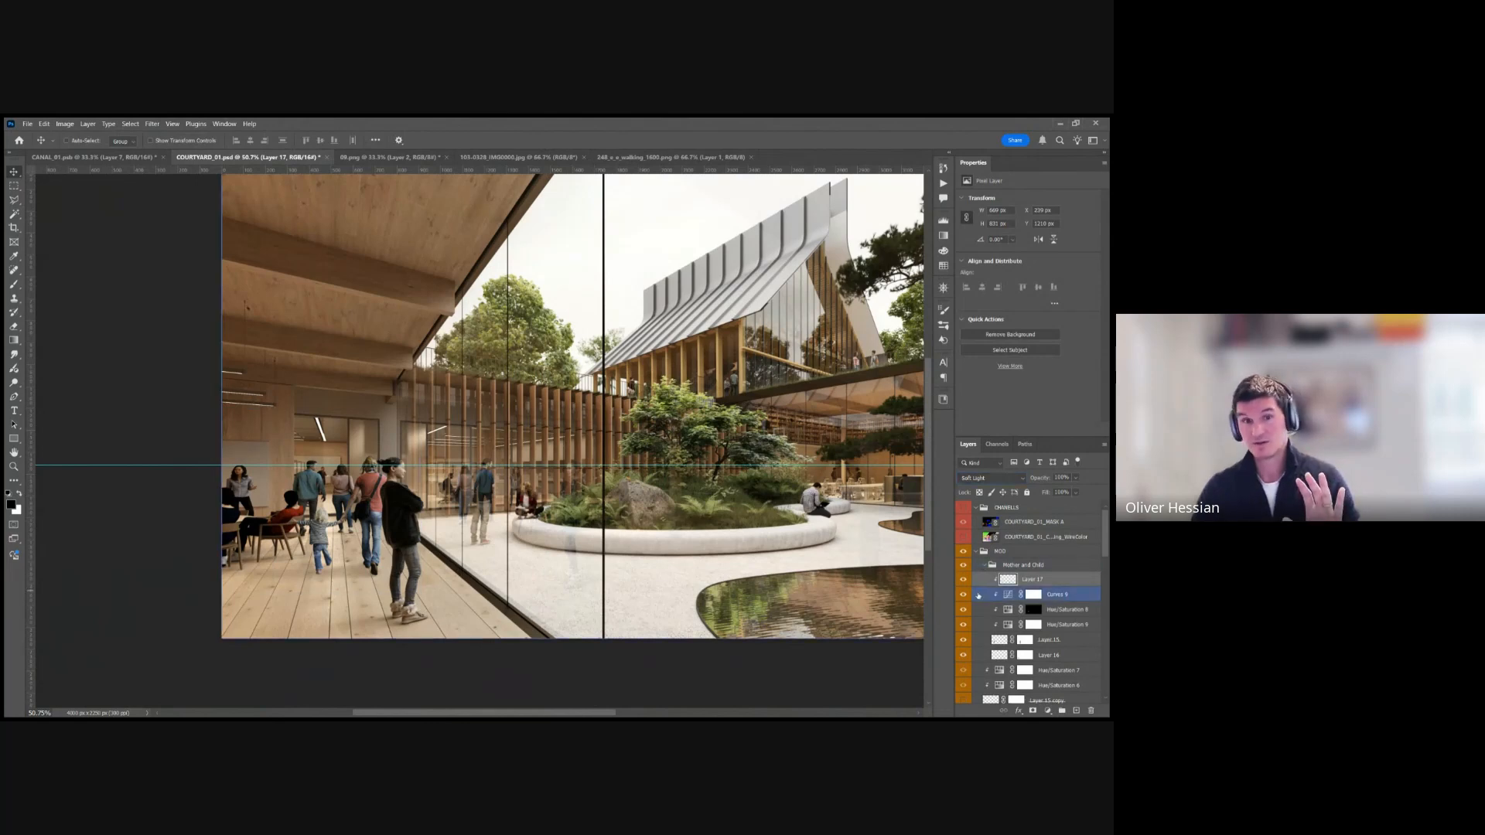
pyautogui.click(974, 581)
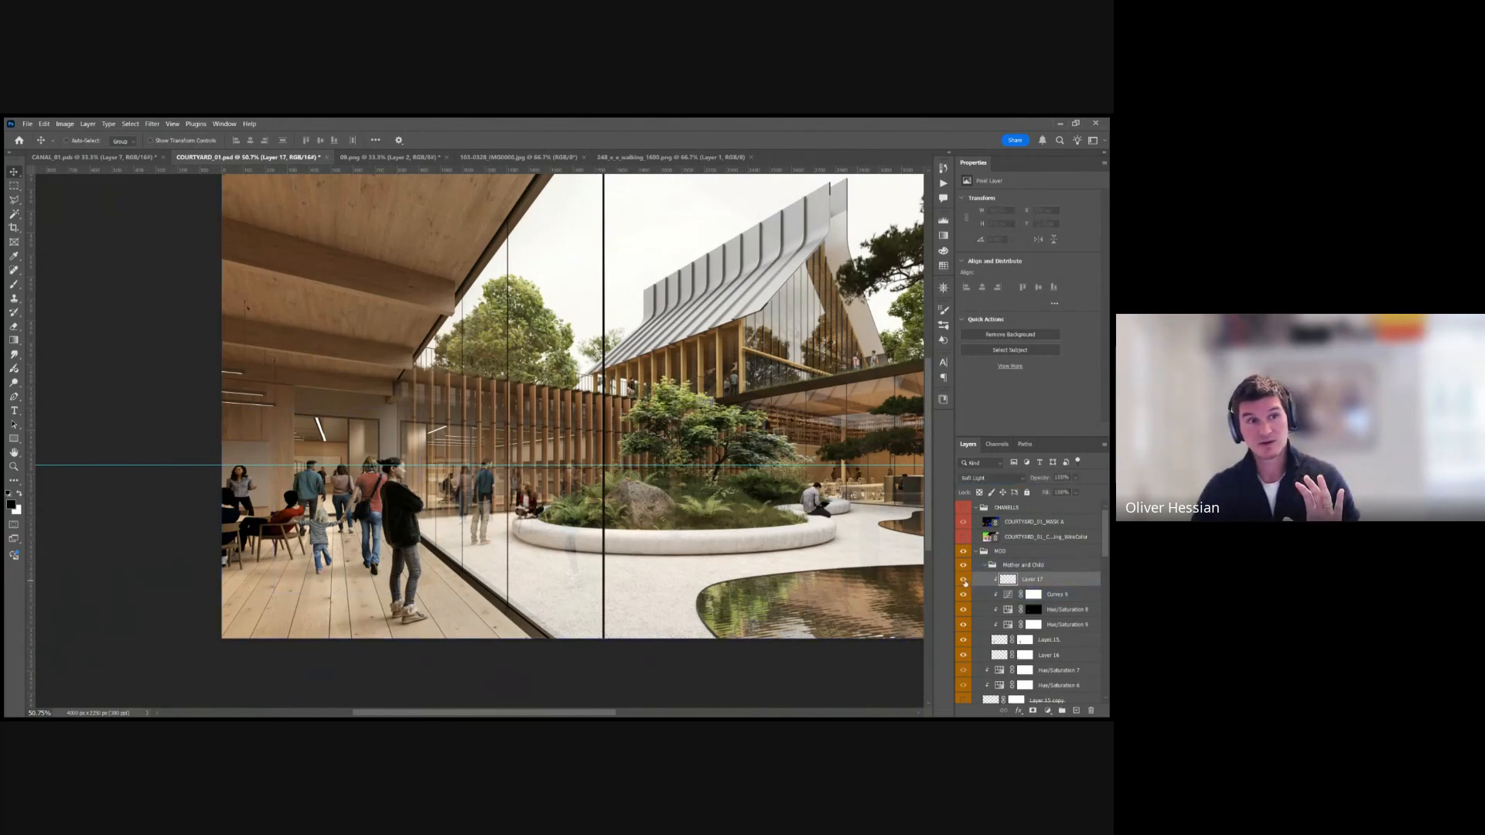